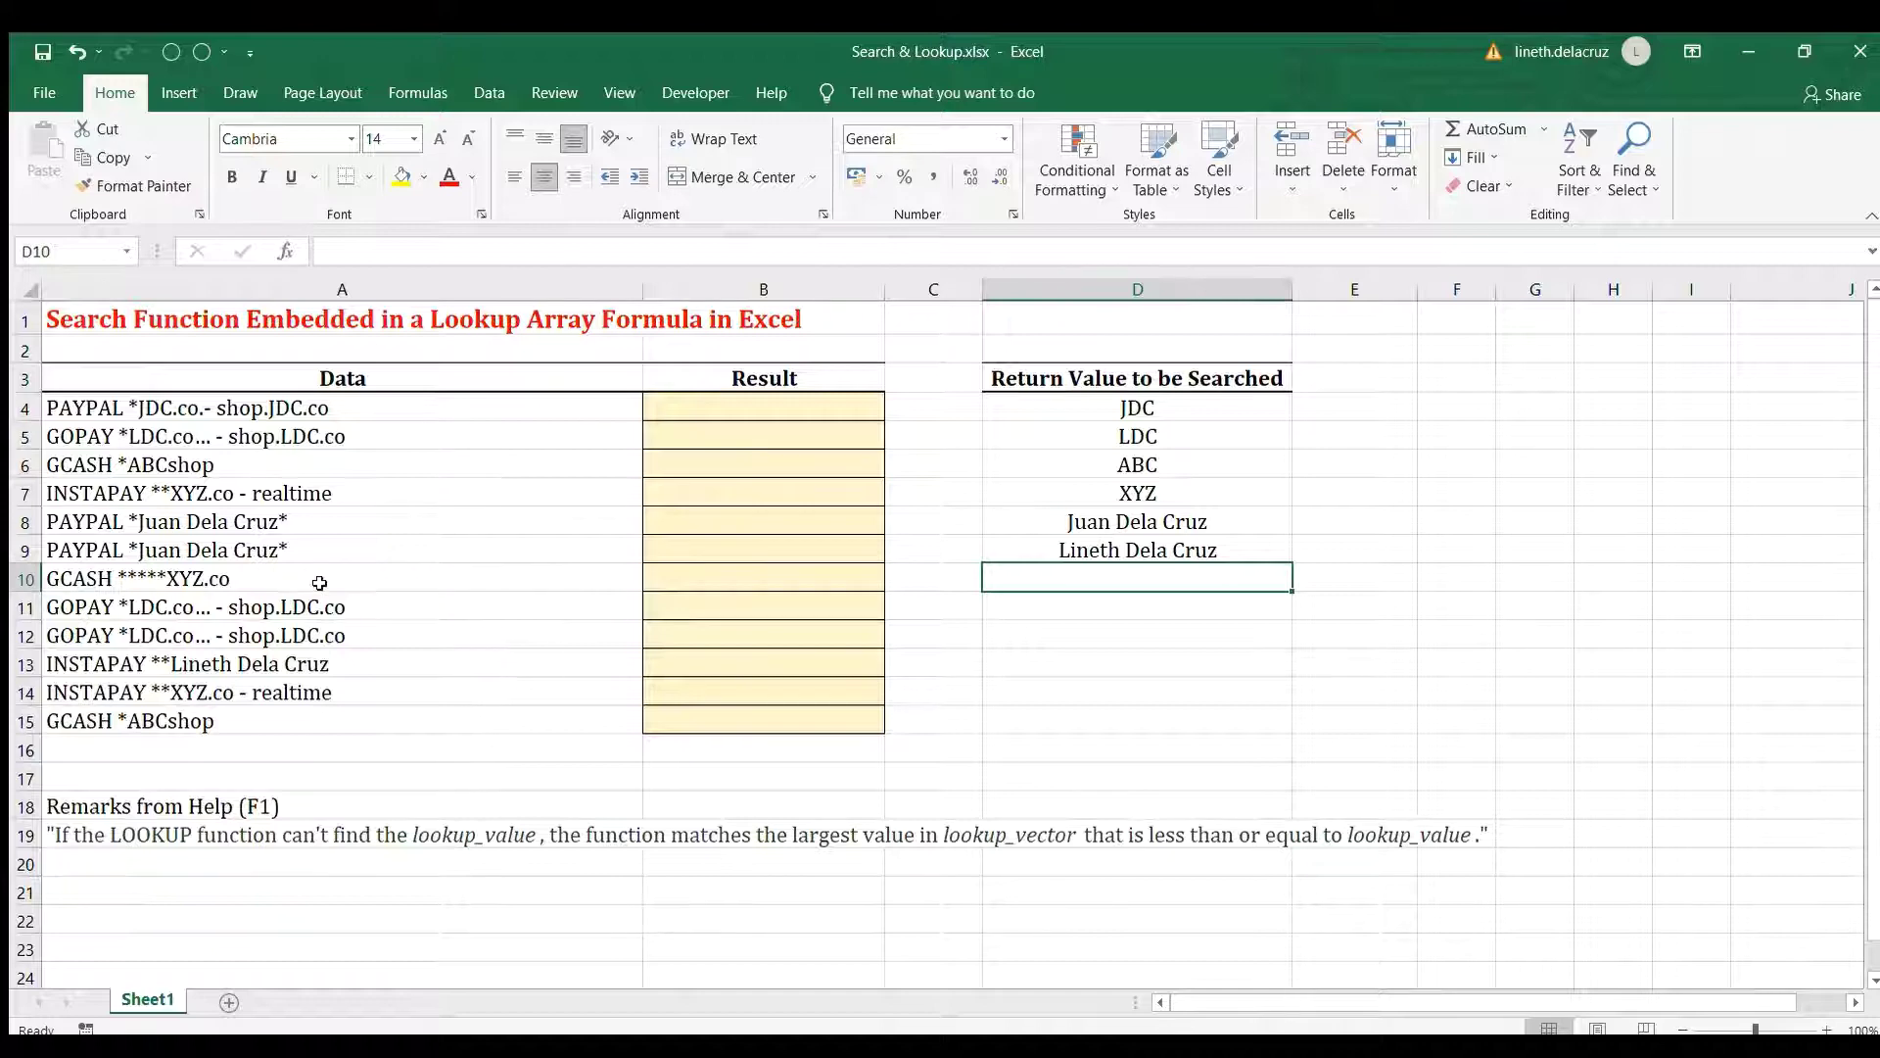
Enter the test formula =SEARCH("x","xyz") in F4, then edit it to search "yxz"
left_click(1454, 415)
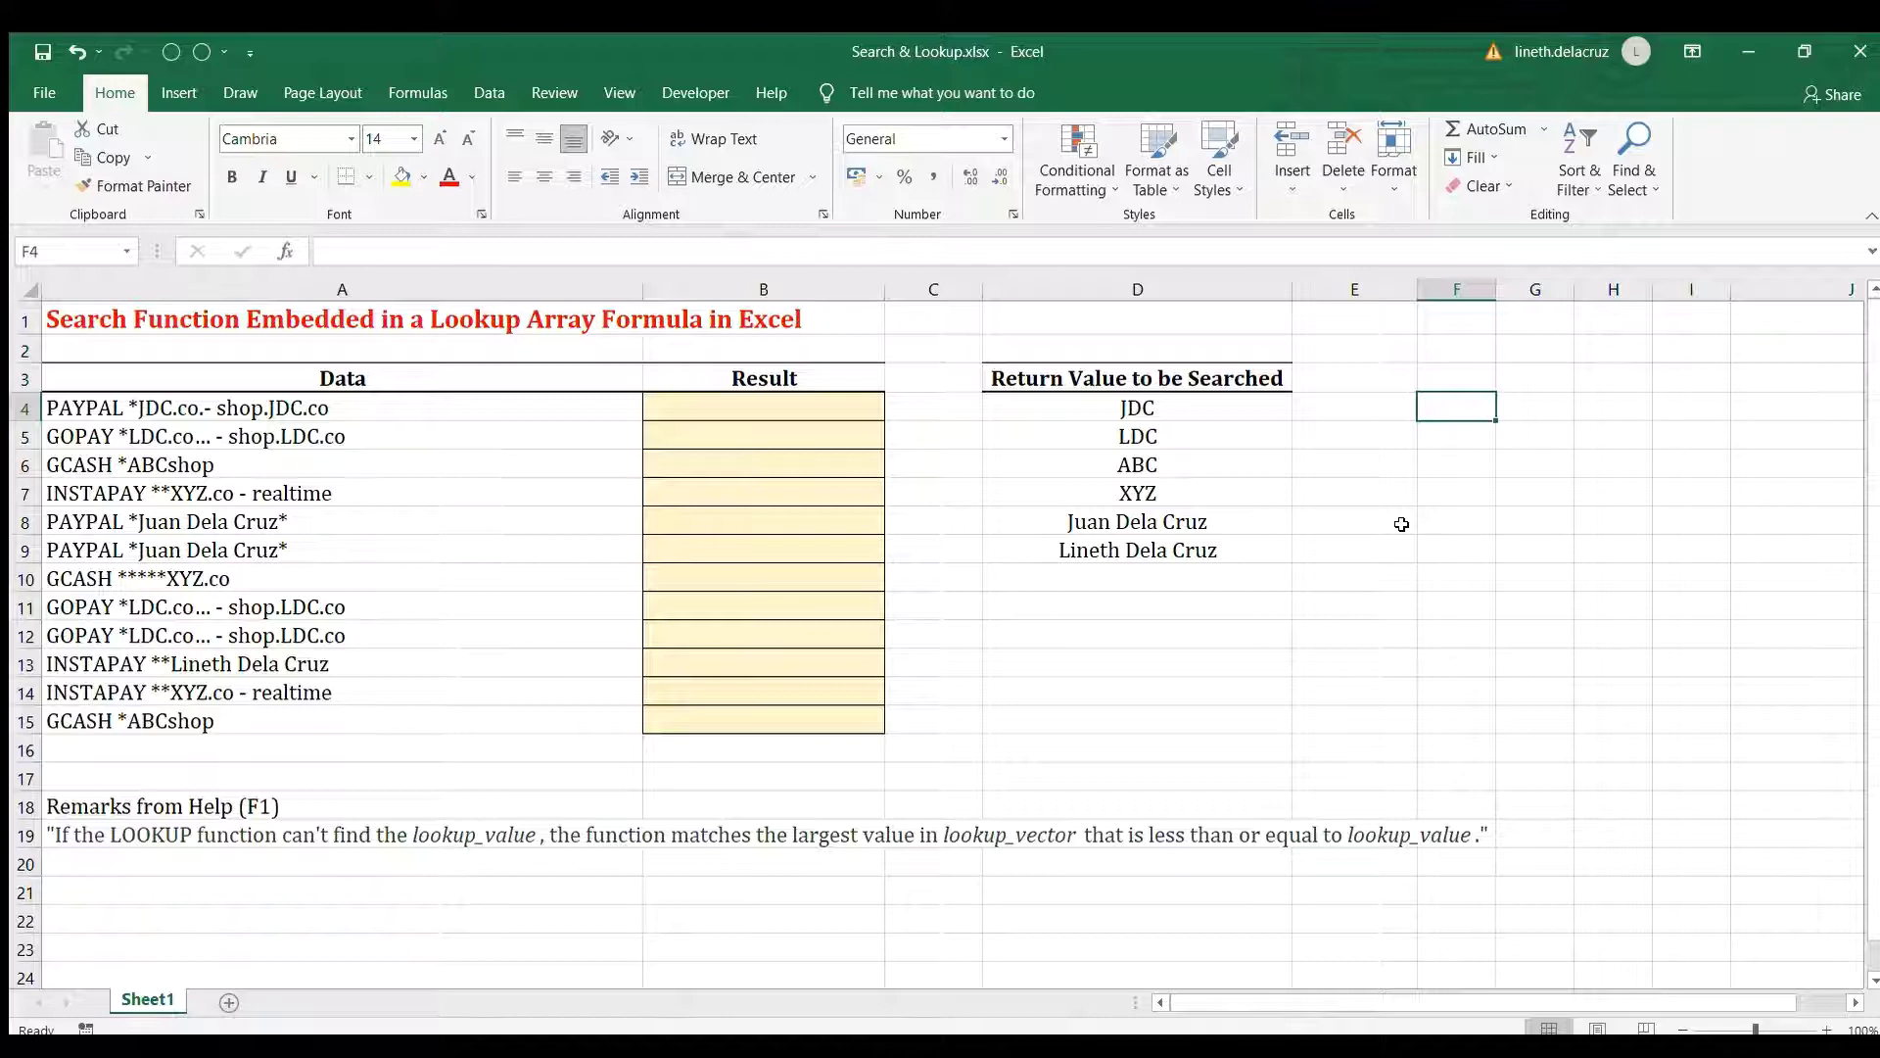
type("=sear")
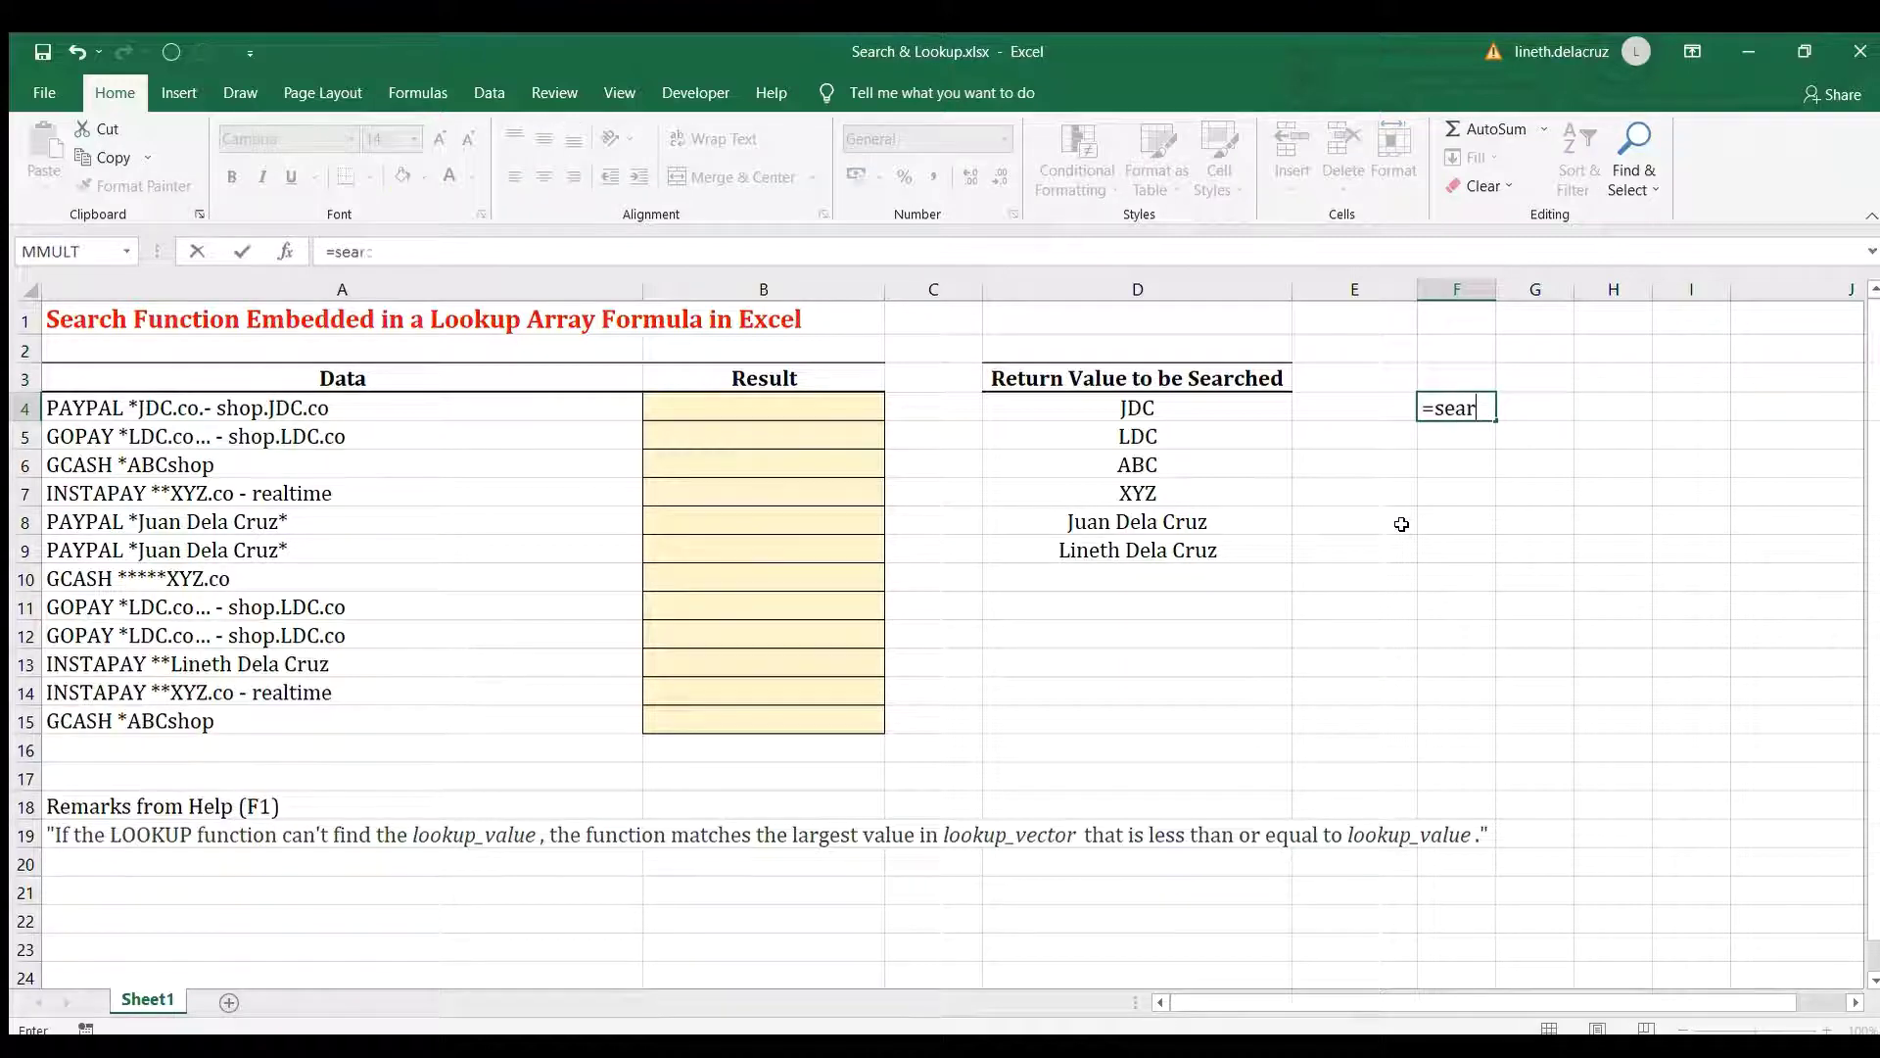
type("ch(\"x\"")
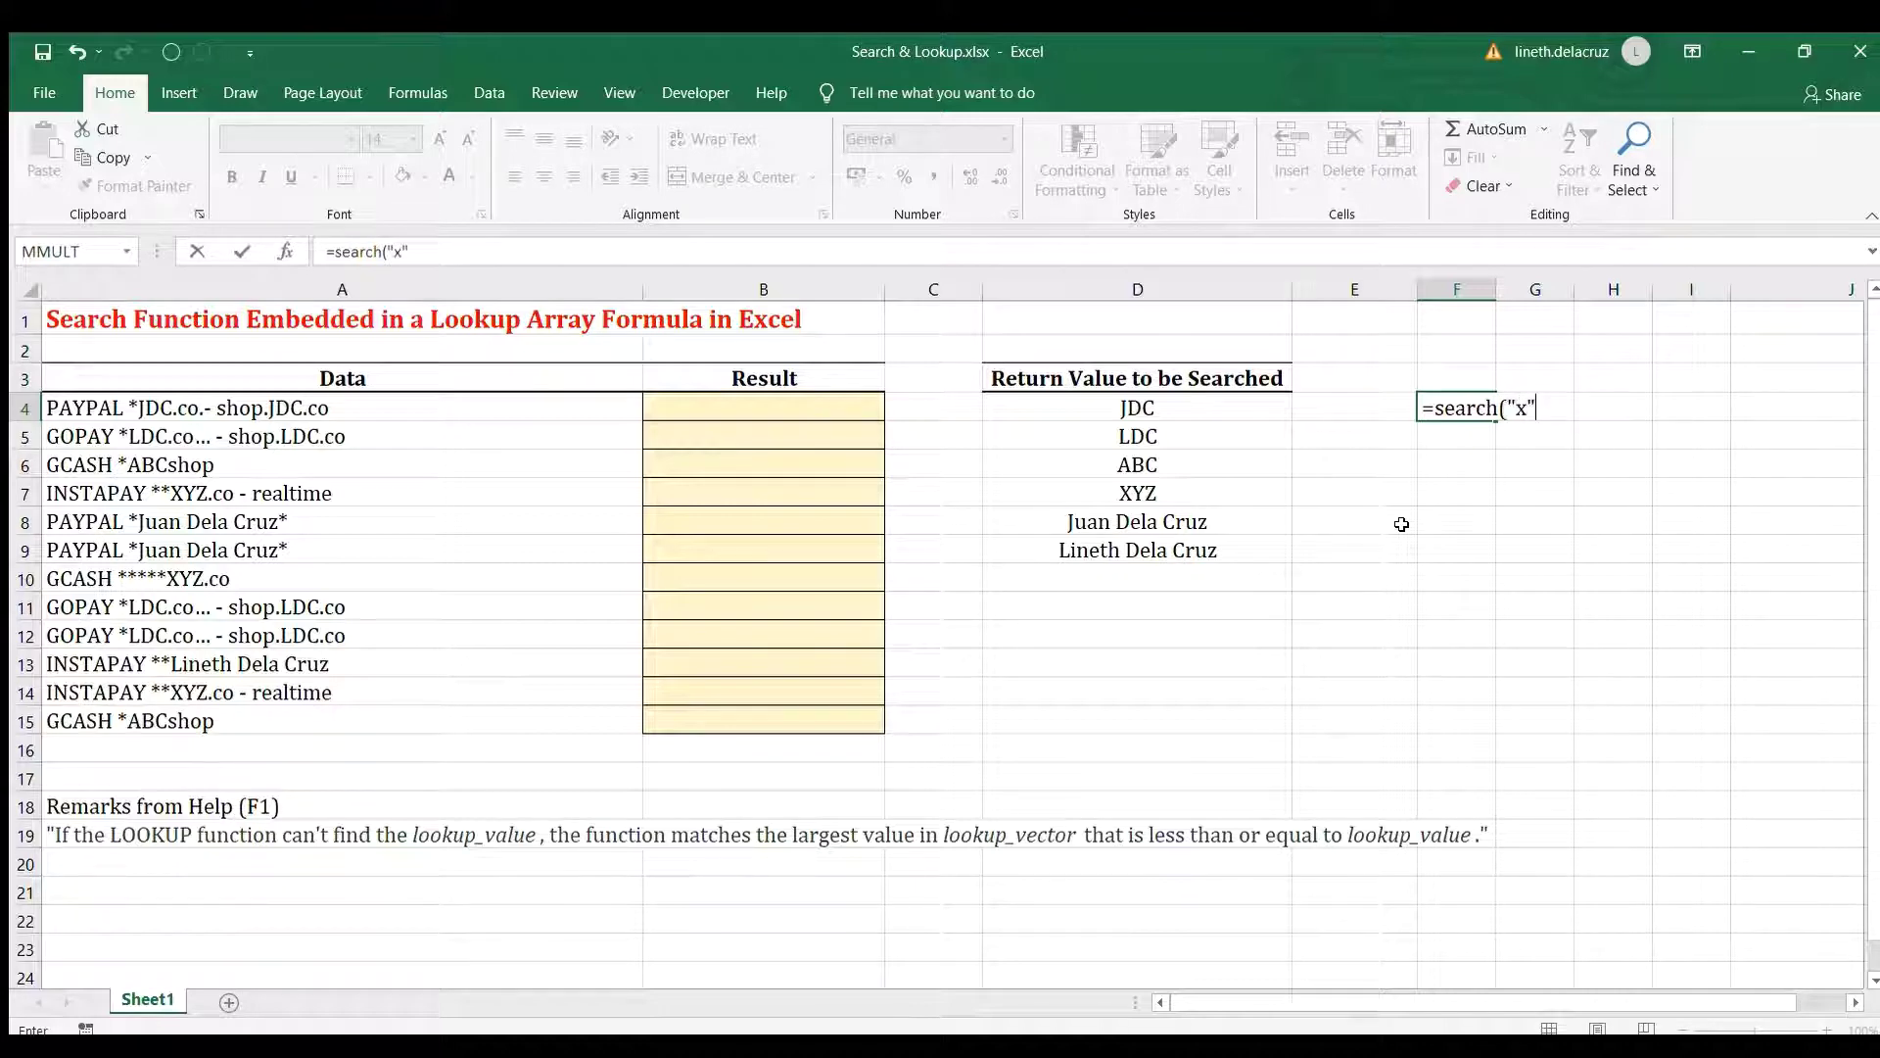
type(",\"xyz\")")
key("Return")
key("Up")
key("F2")
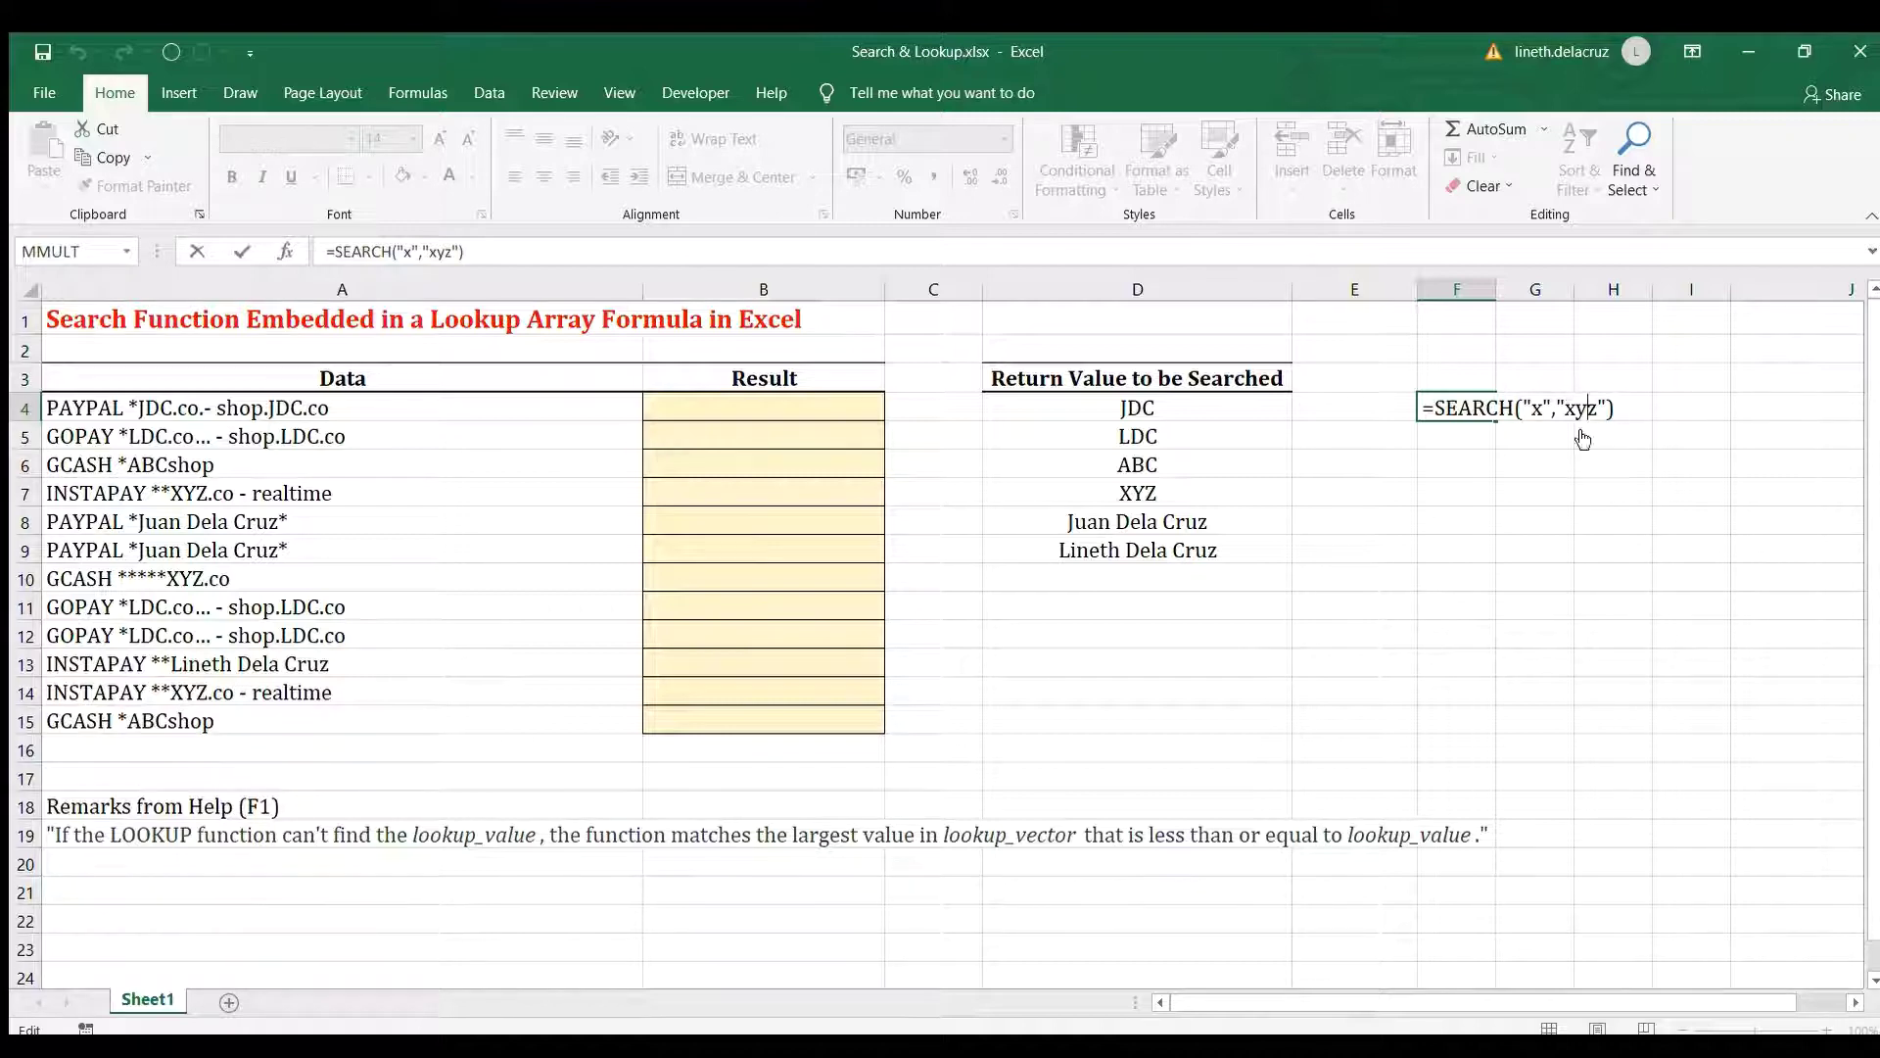
key("BackSpace")
key("BackSpace")
type("yx")
Change F4's test to =SEARCH("x","yxzx",3) so it returns 4
key("Return")
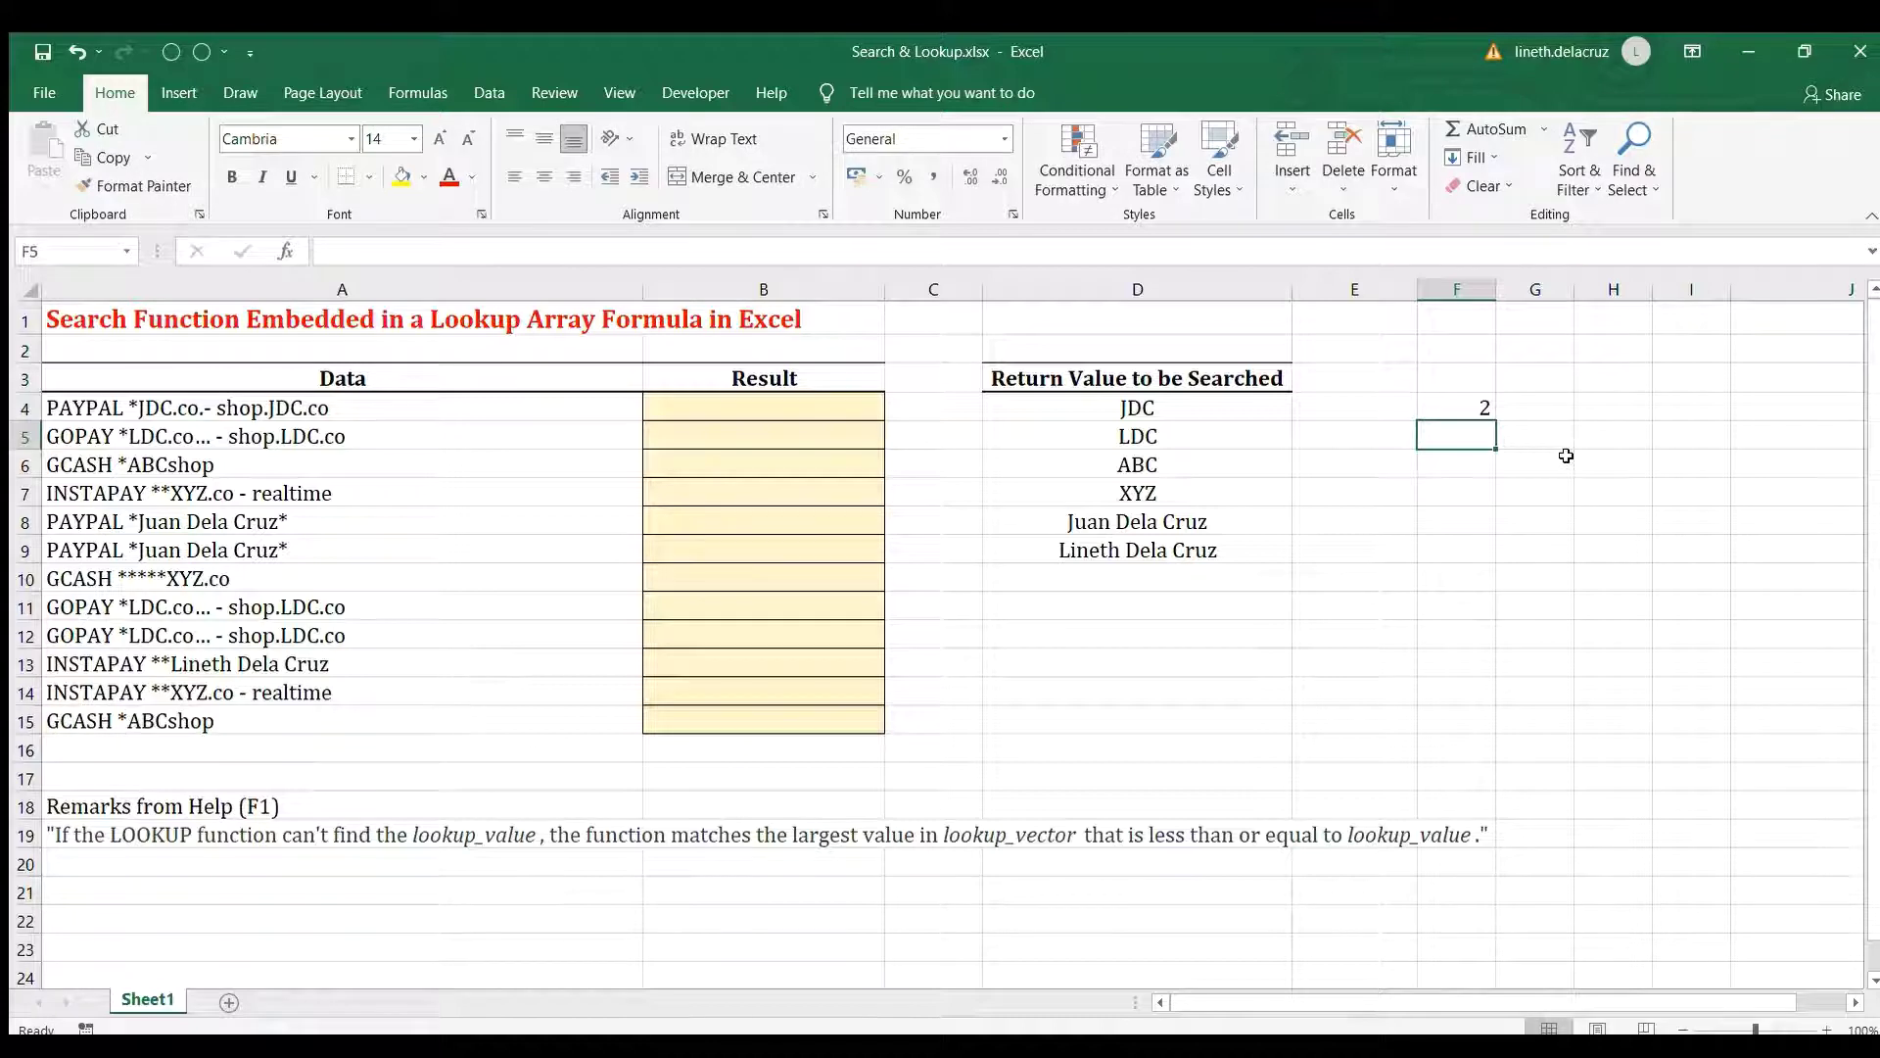
key("Up")
key("F2")
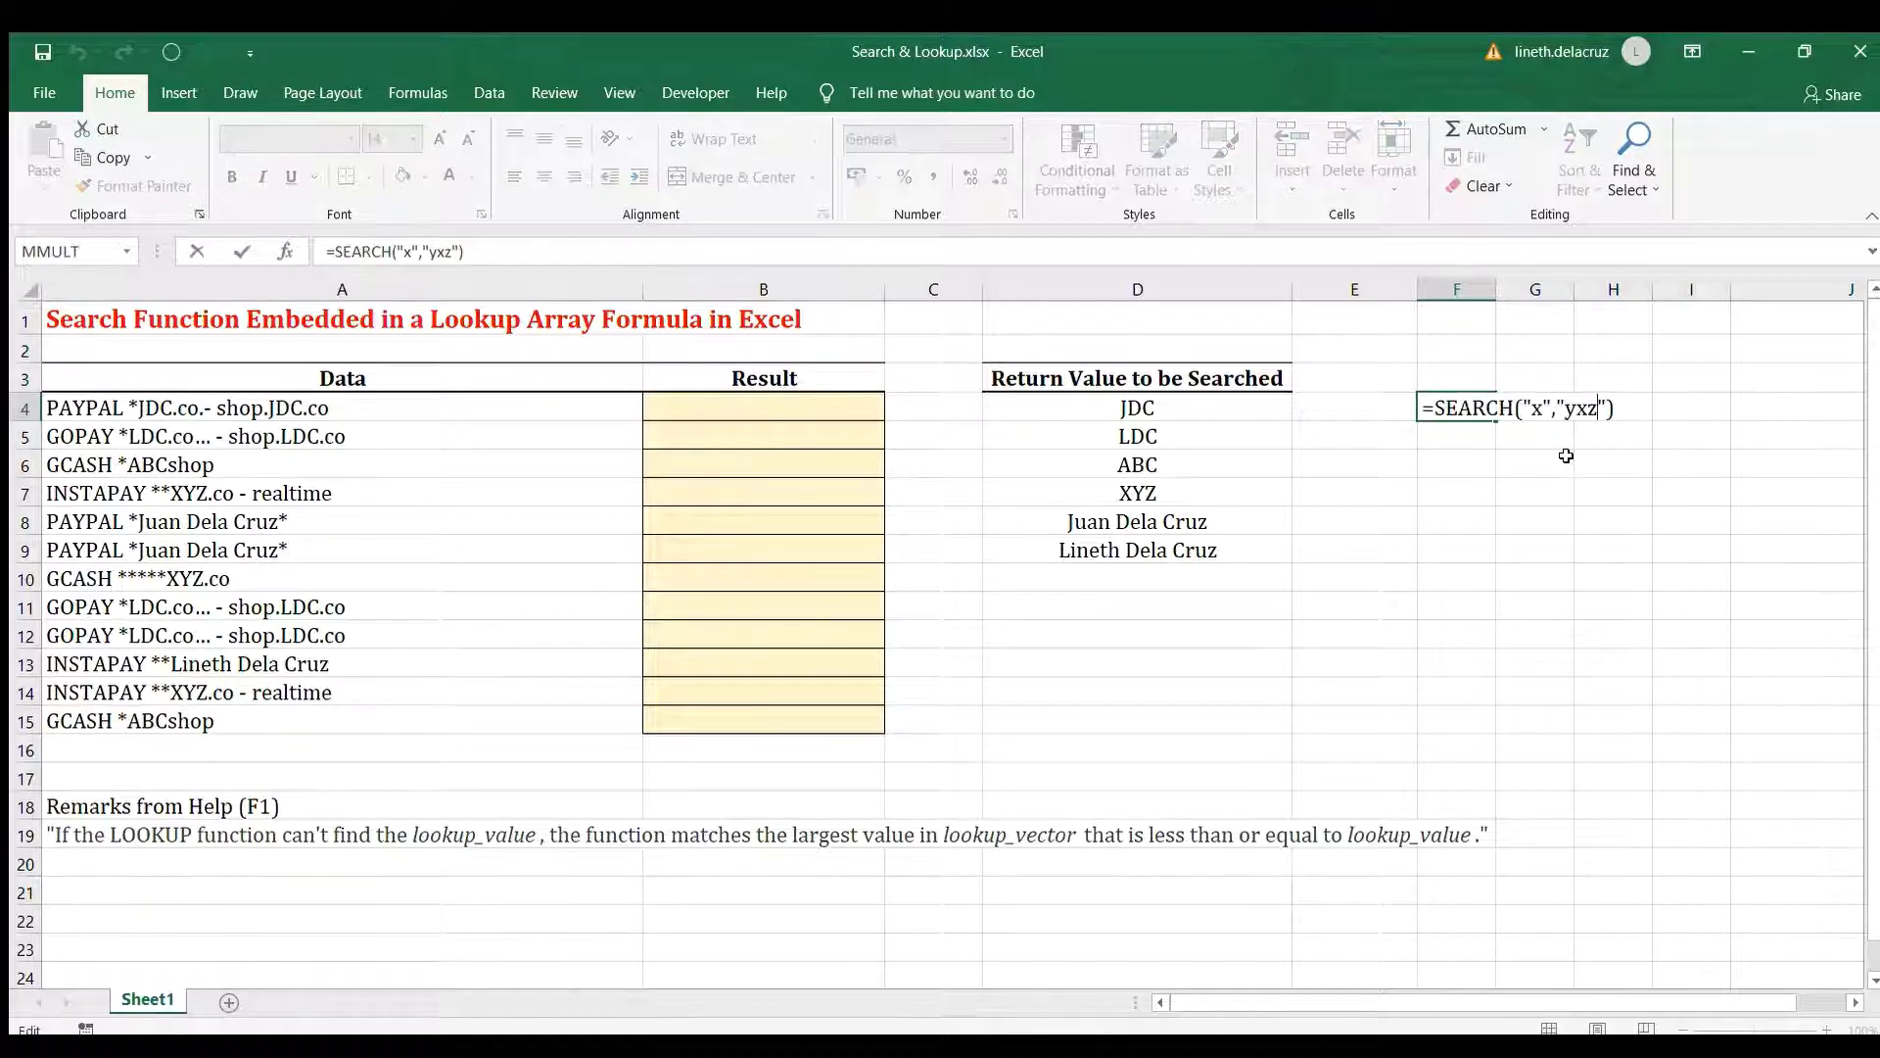
type("x\",3)")
key("Return")
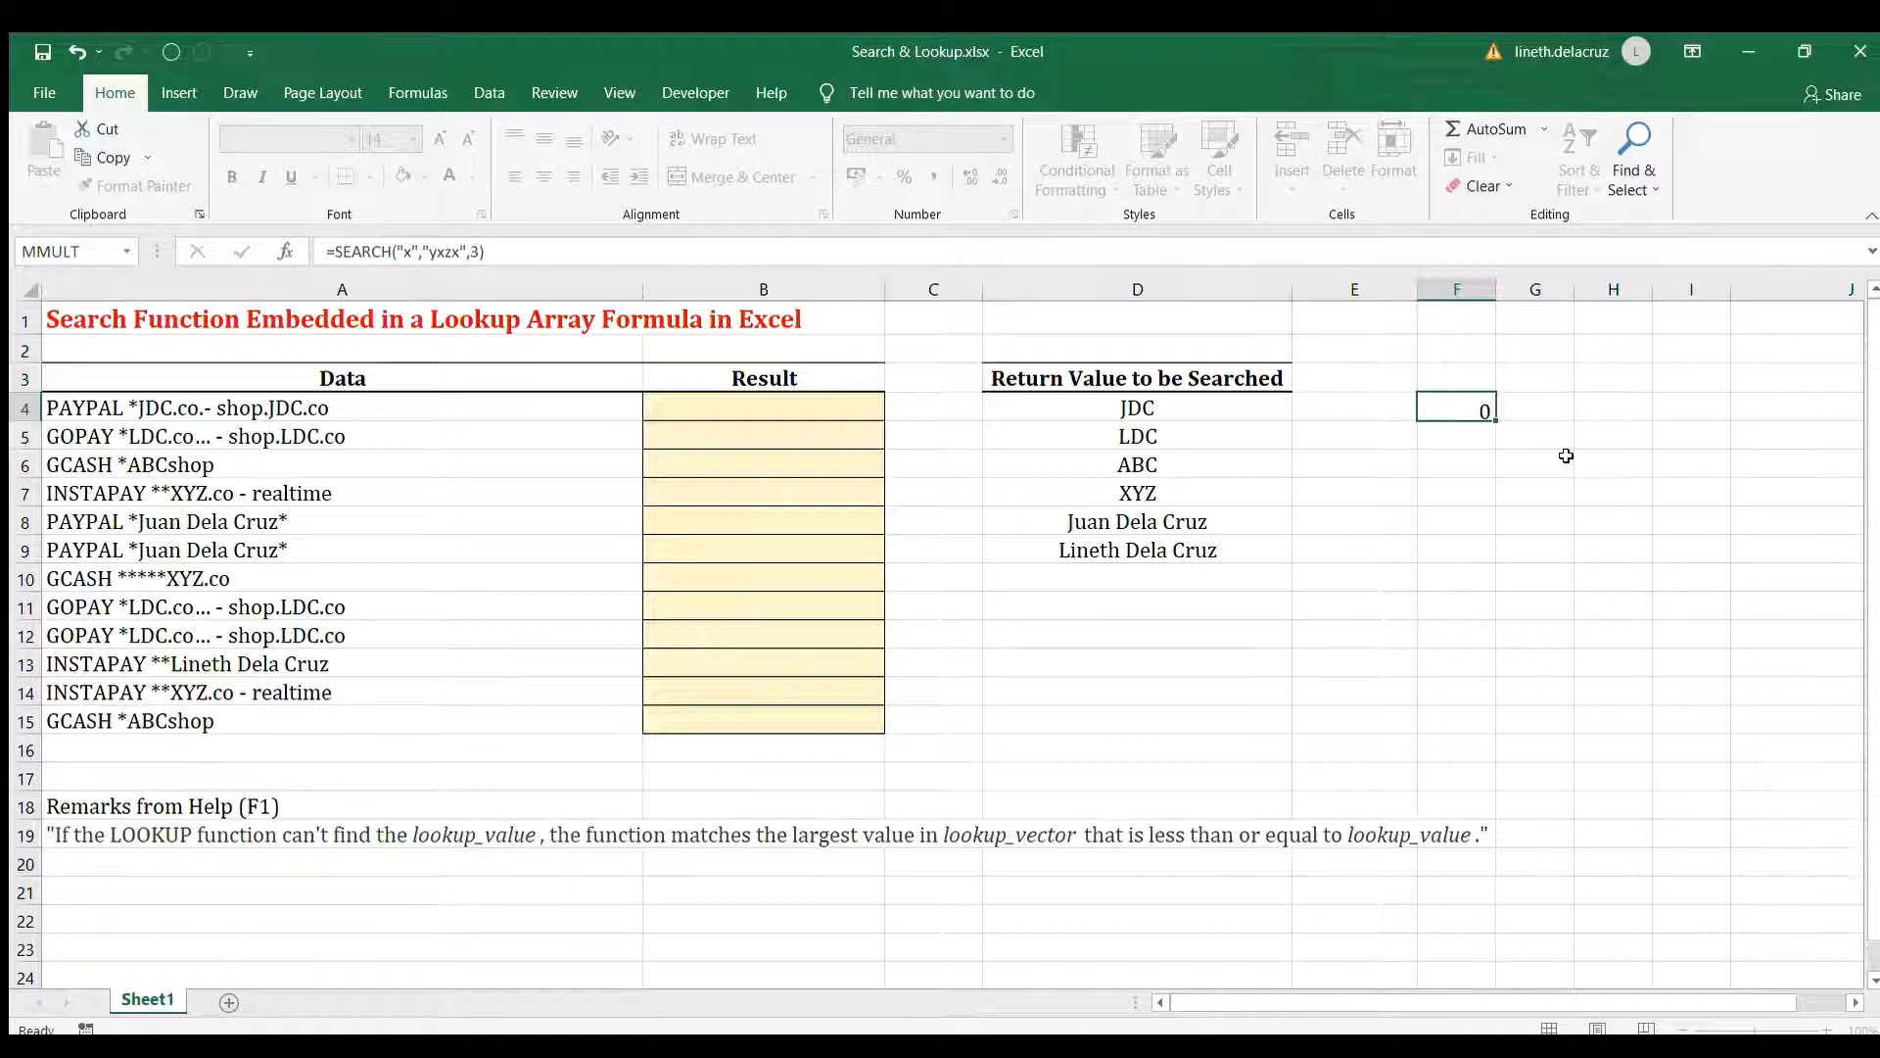
Recommit the F4 test formula, then delete it to leave F4 empty
key("Up")
key("F2")
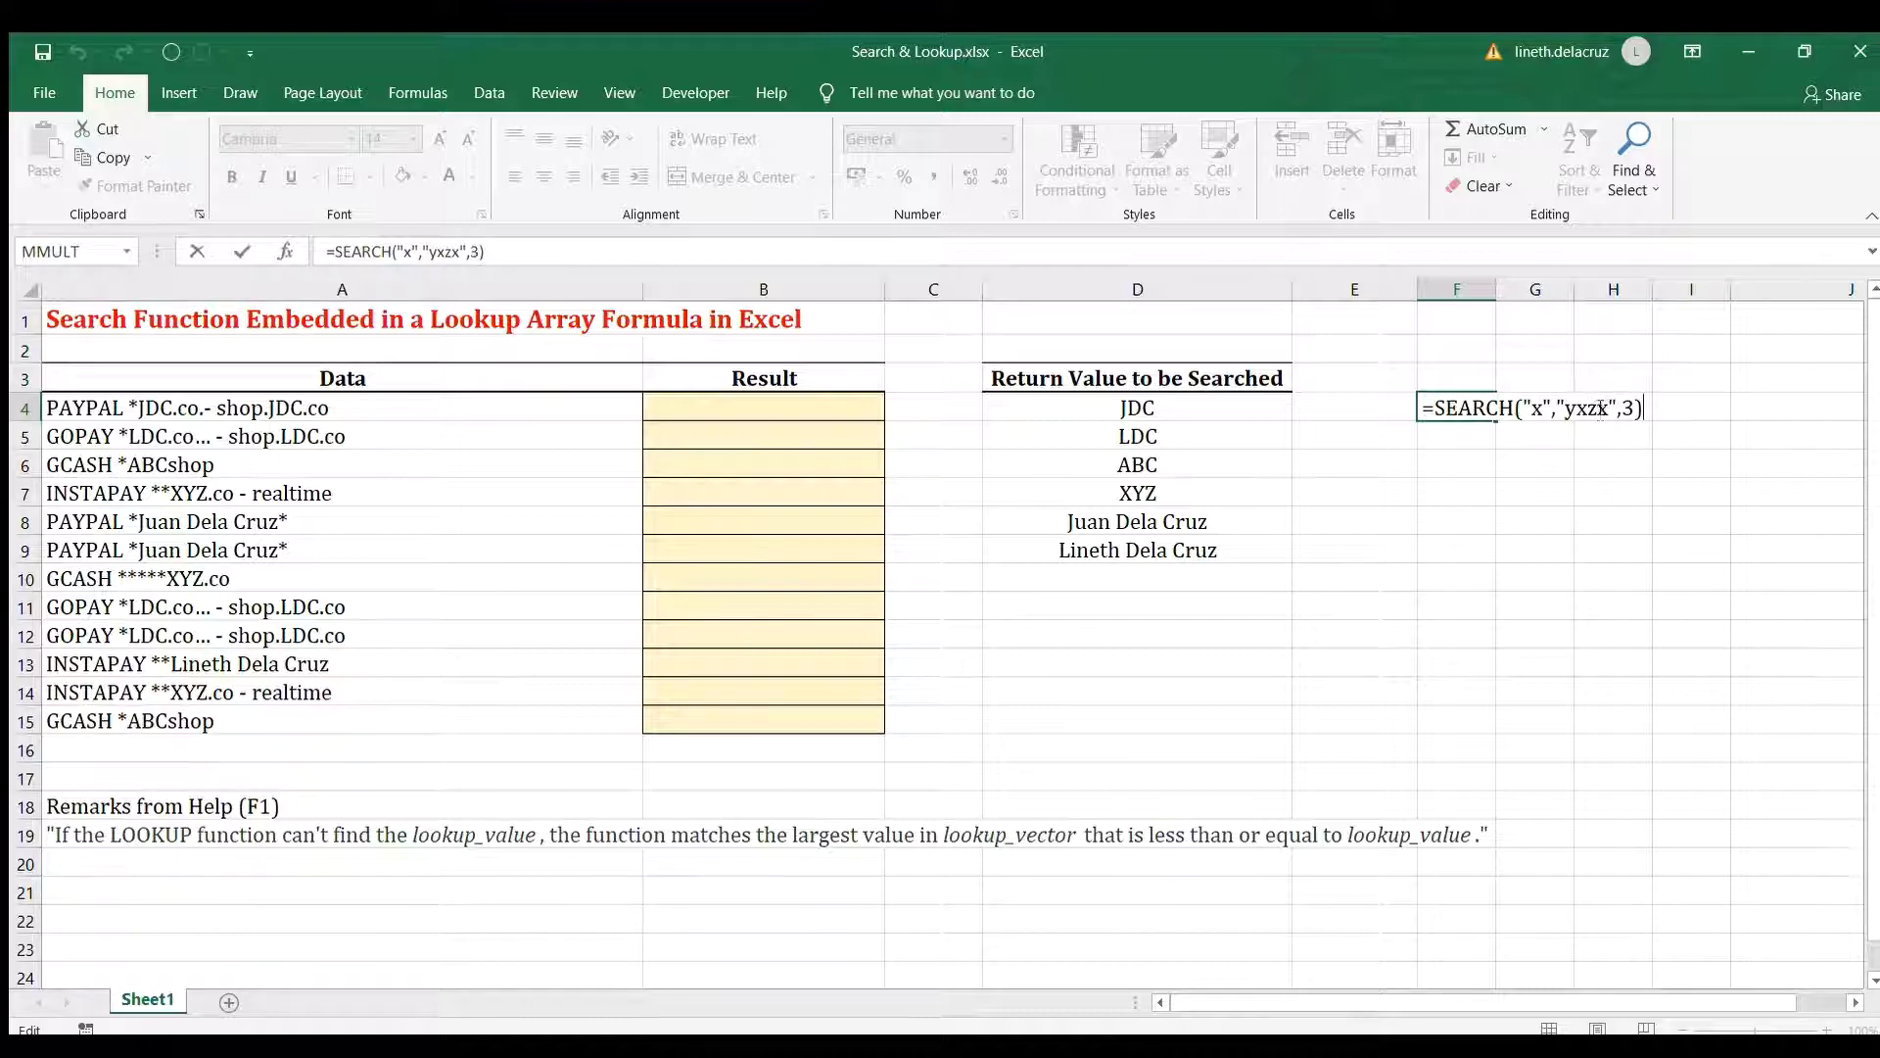
key("Return")
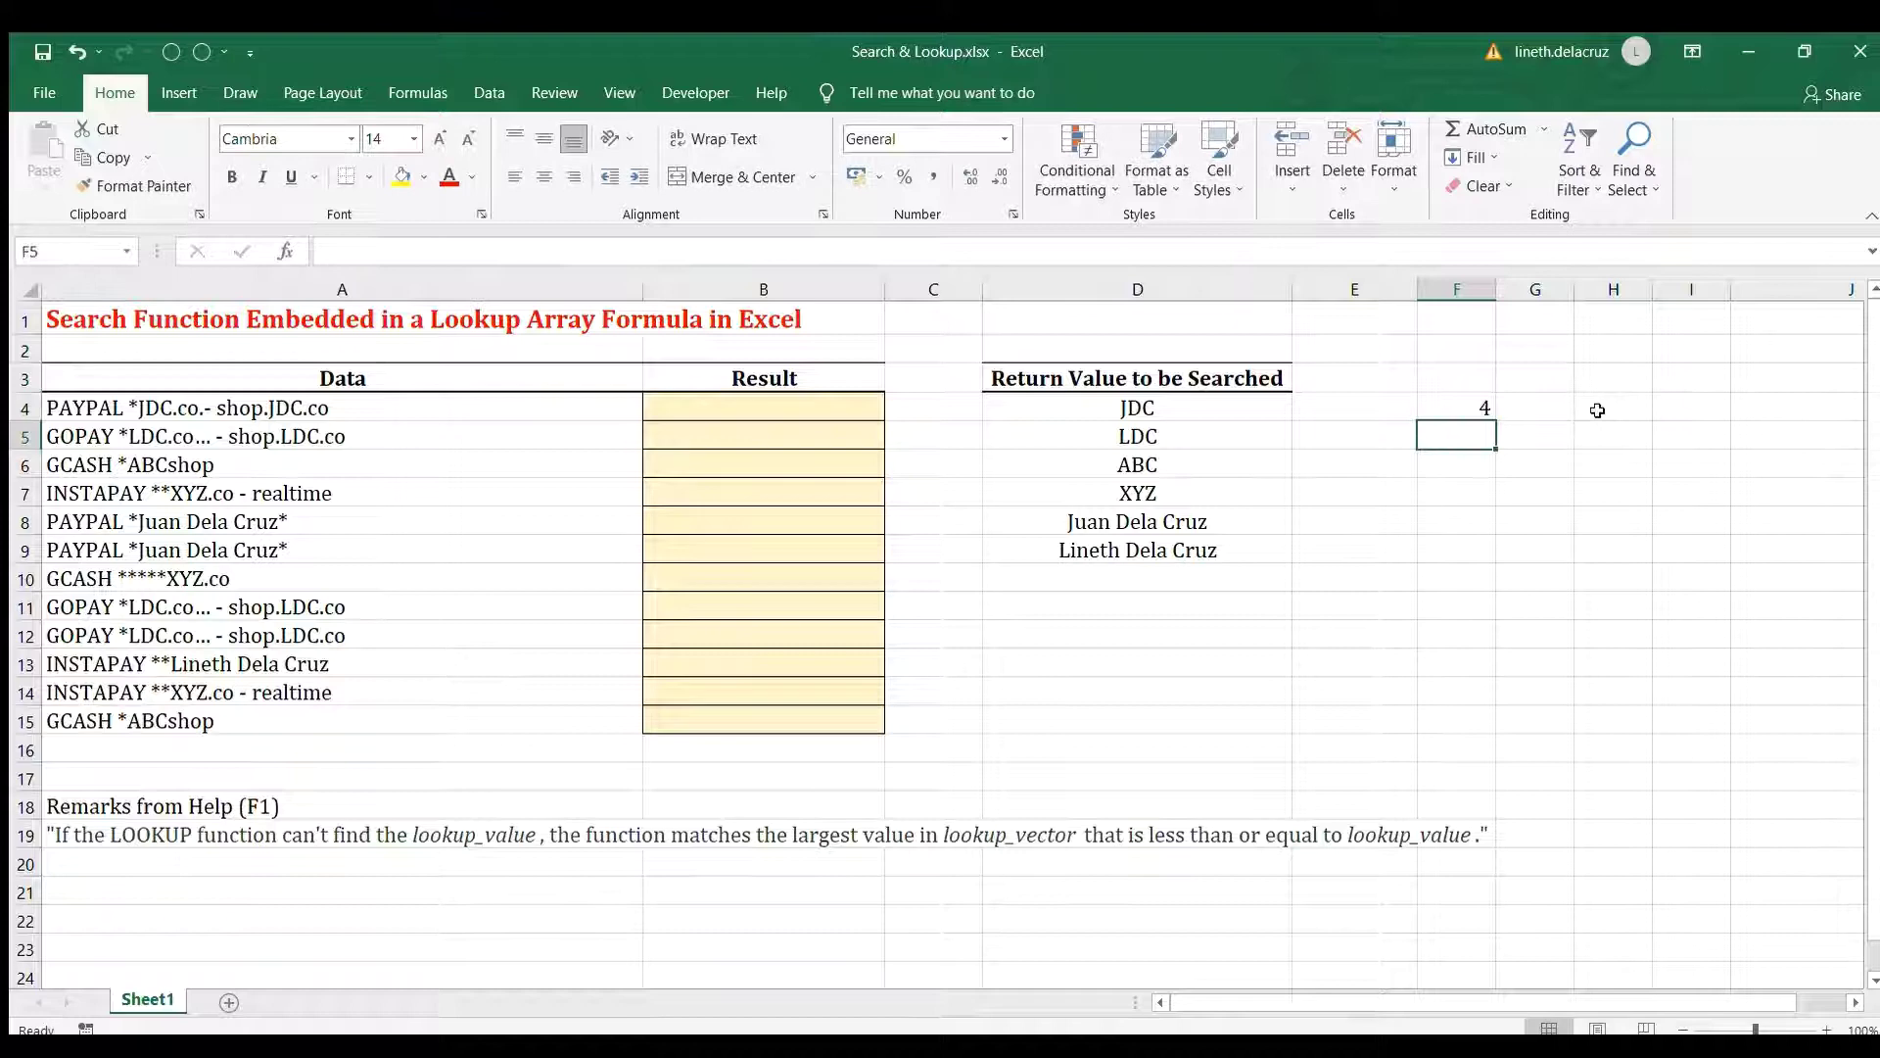
key("Up")
key("Delete")
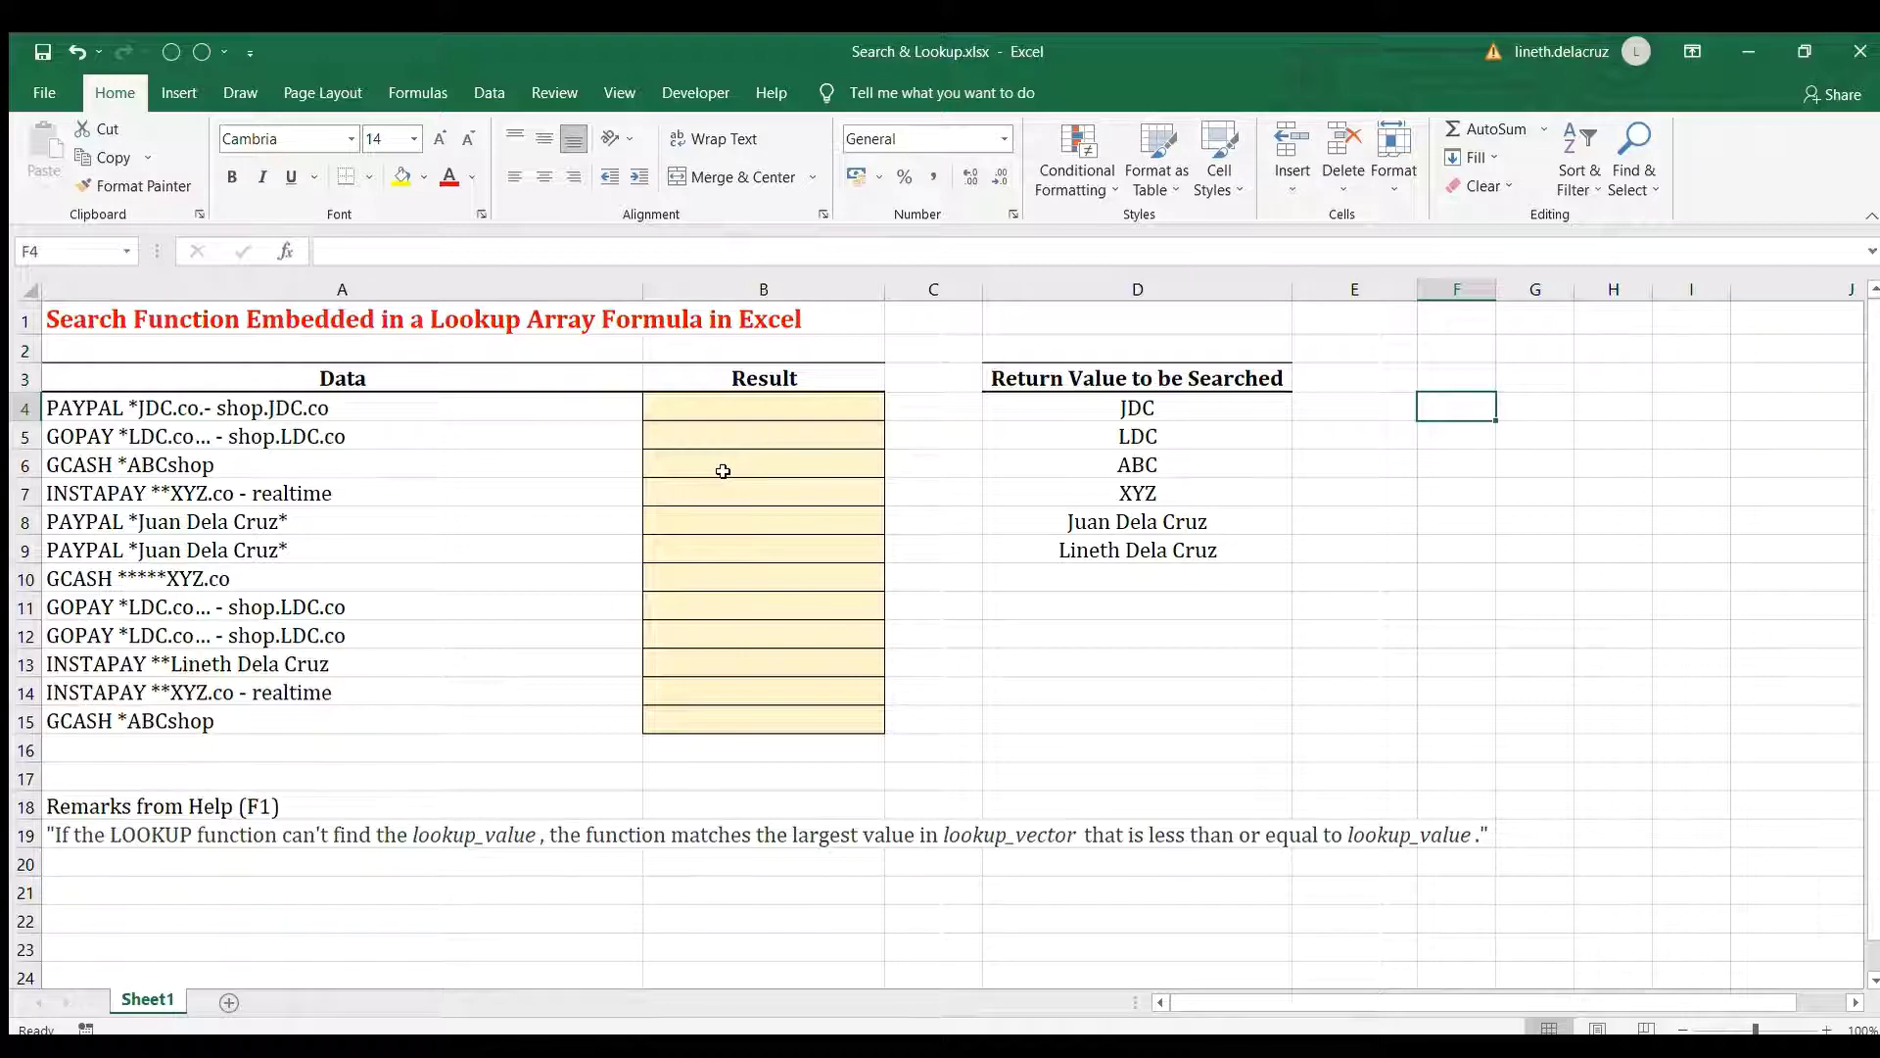
left_click_drag(305, 408, 319, 706)
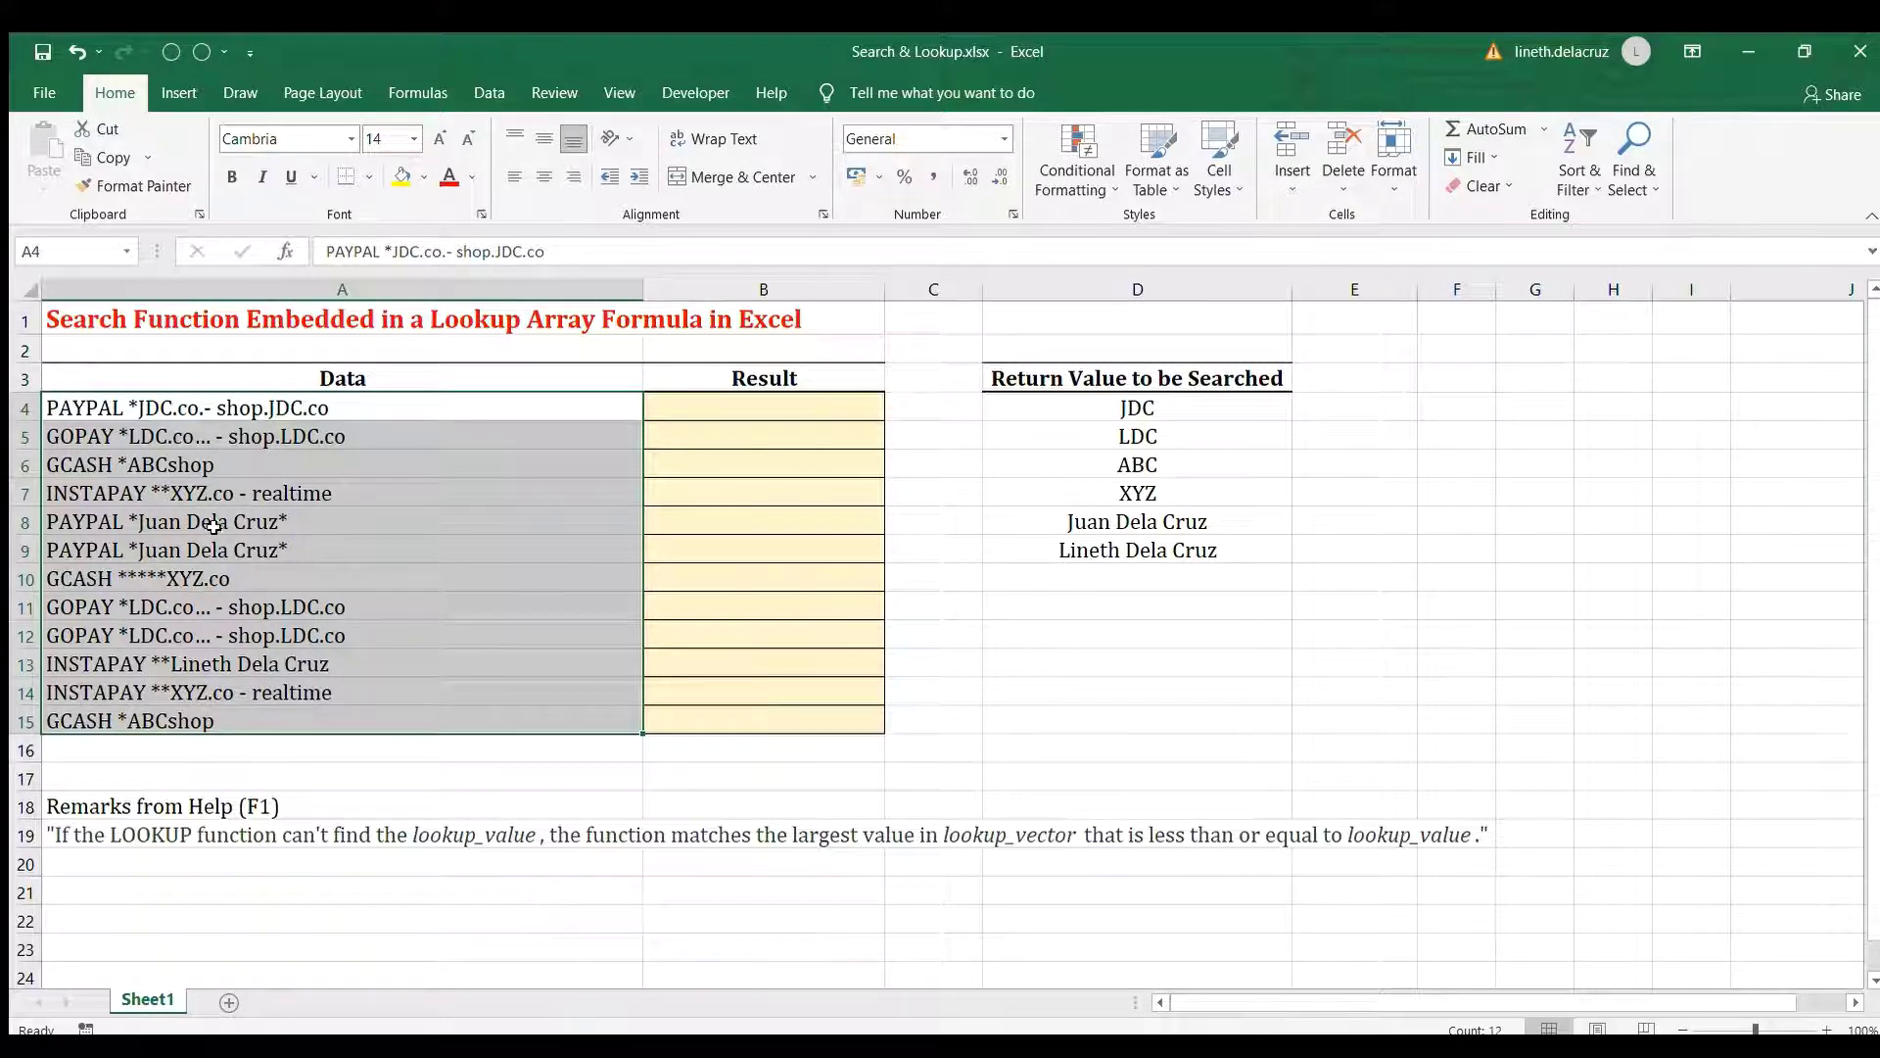
left_click(762, 405)
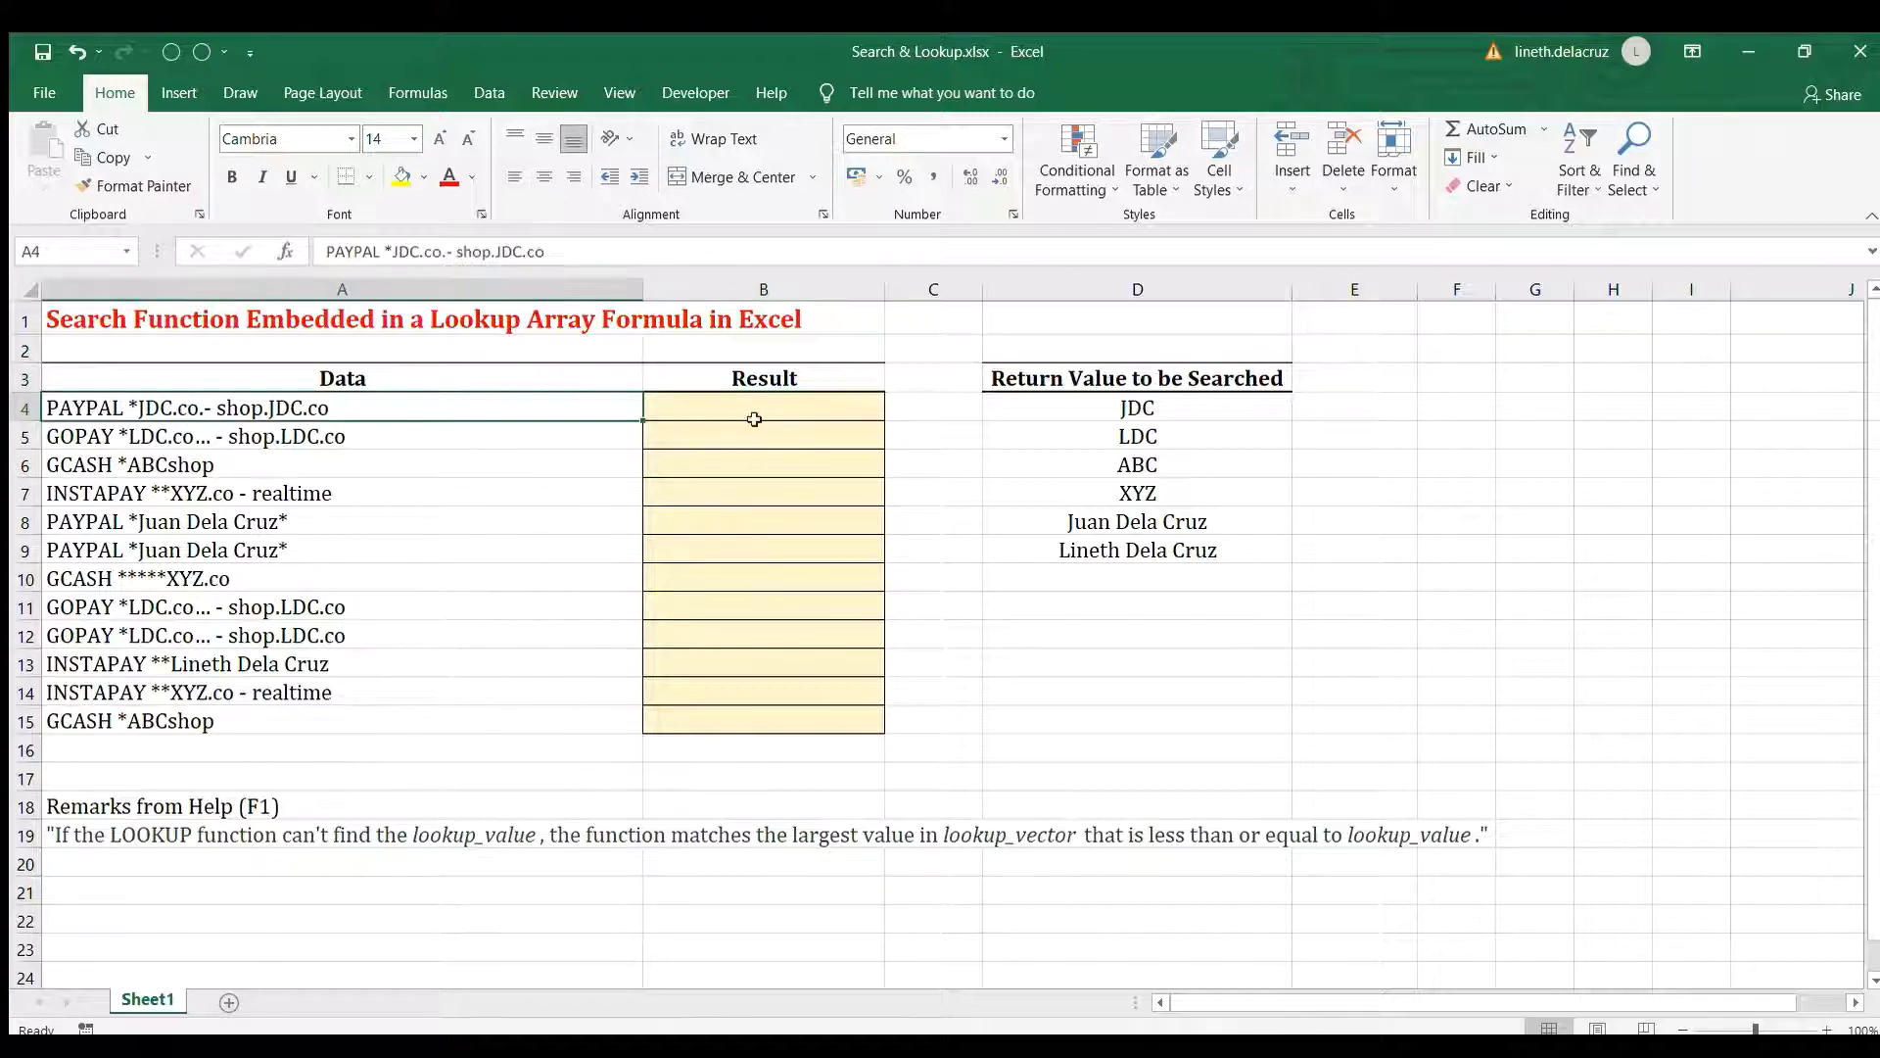
left_click_drag(1086, 405, 1103, 545)
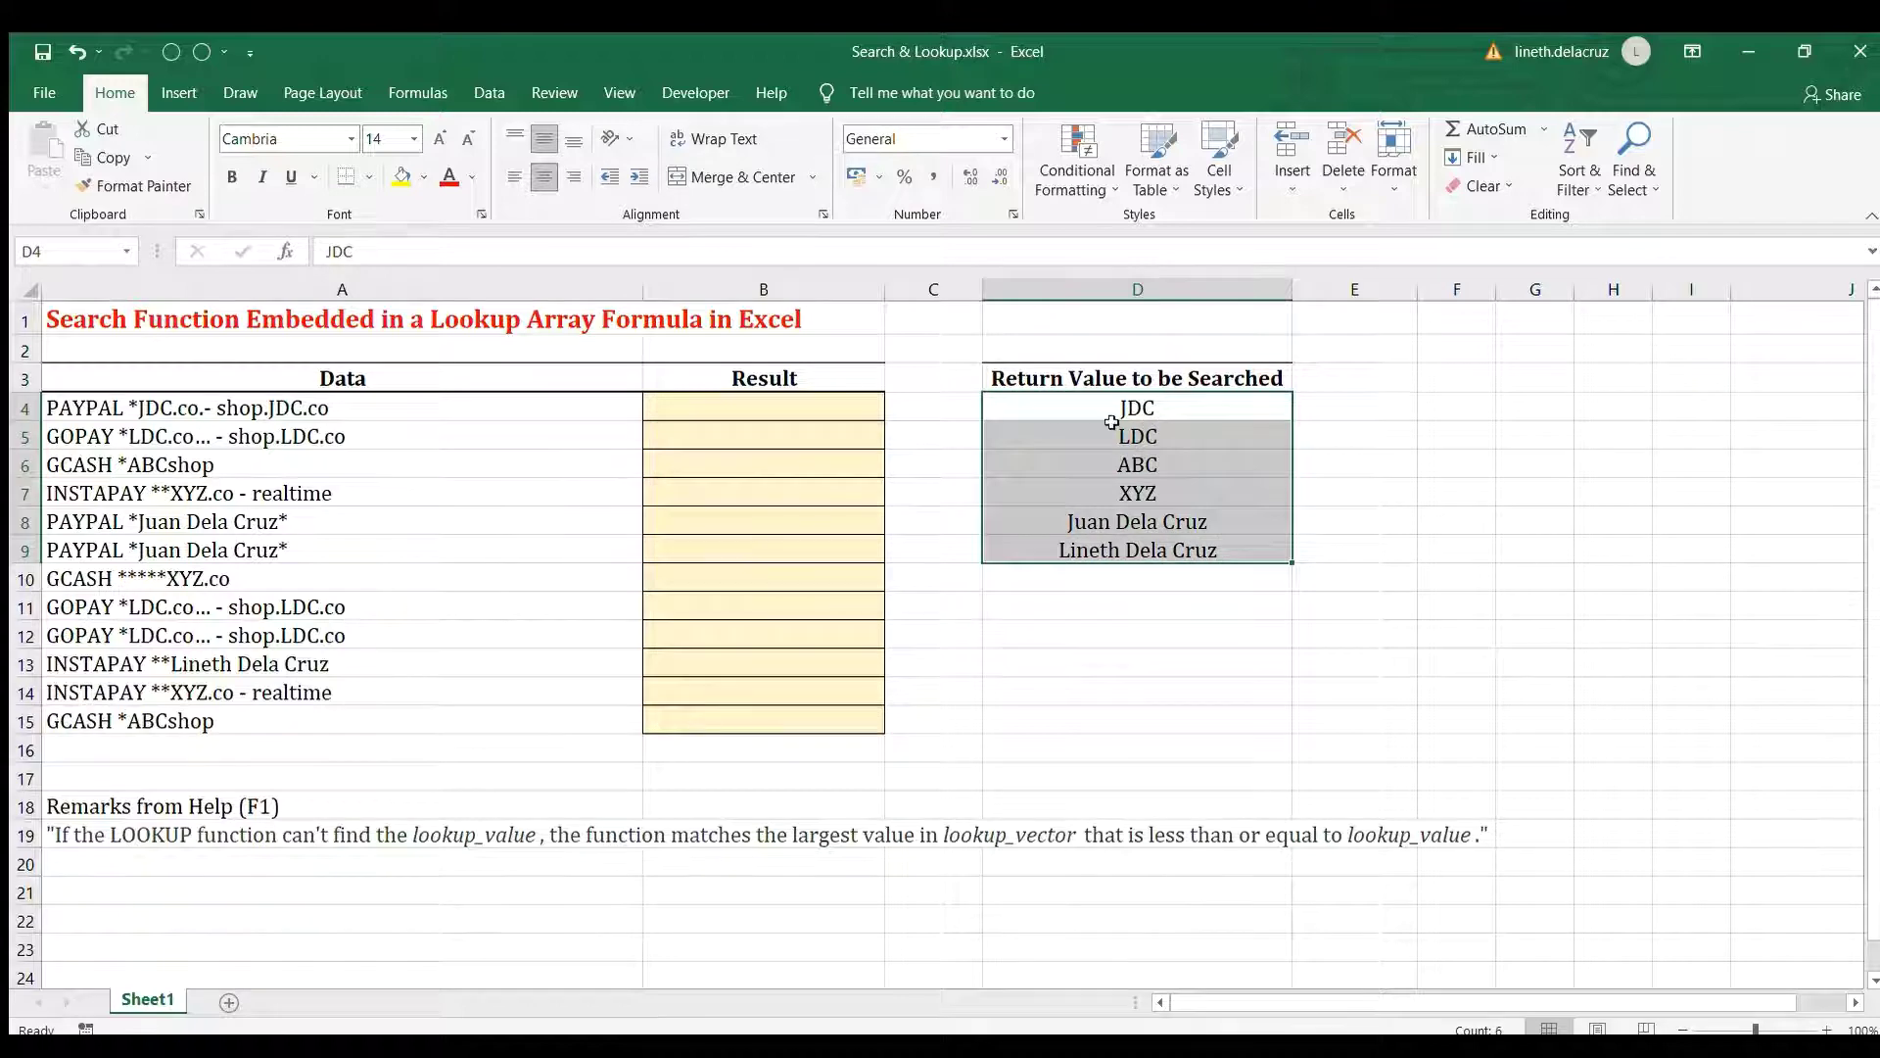
key("Left")
key("Left")
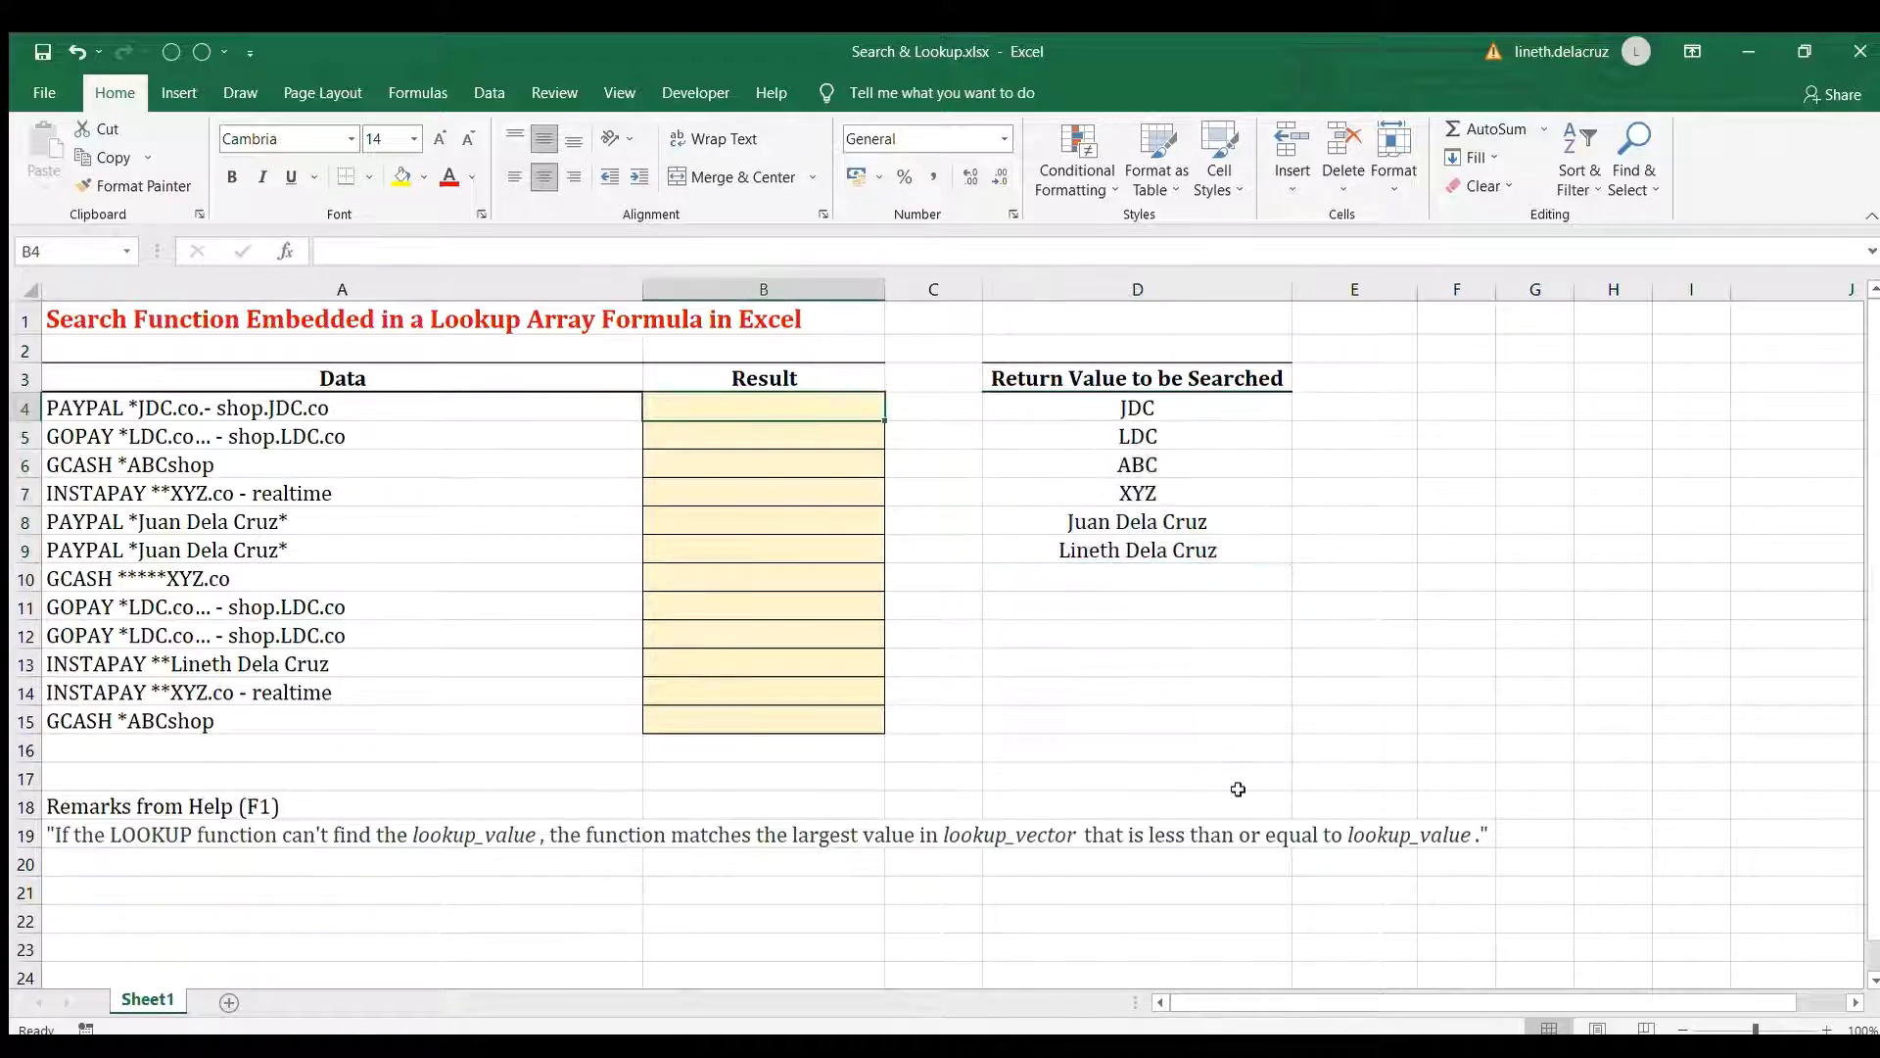
Enter =LOOKUP(10^10,SEARCH($D$4:$D$9,A4),$D$4:$D$9) in B4 as an array formula
type("=")
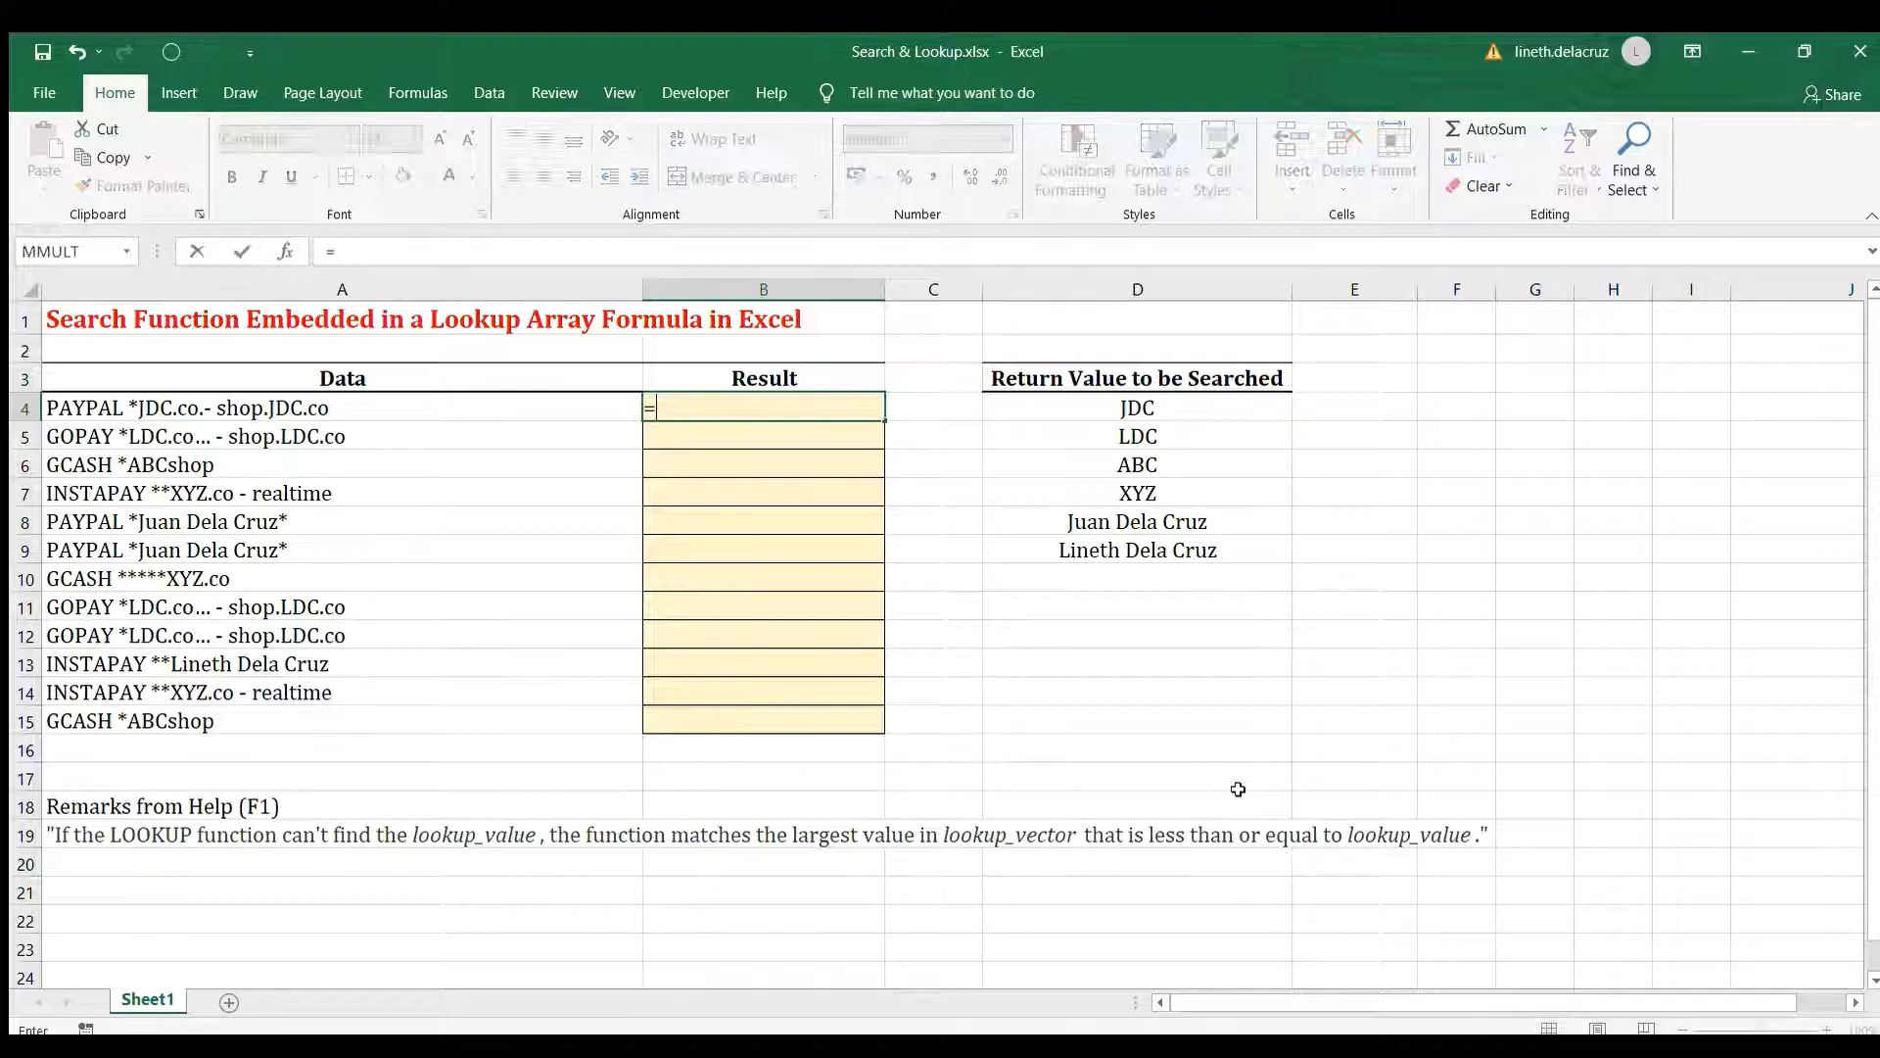
type("lookup(")
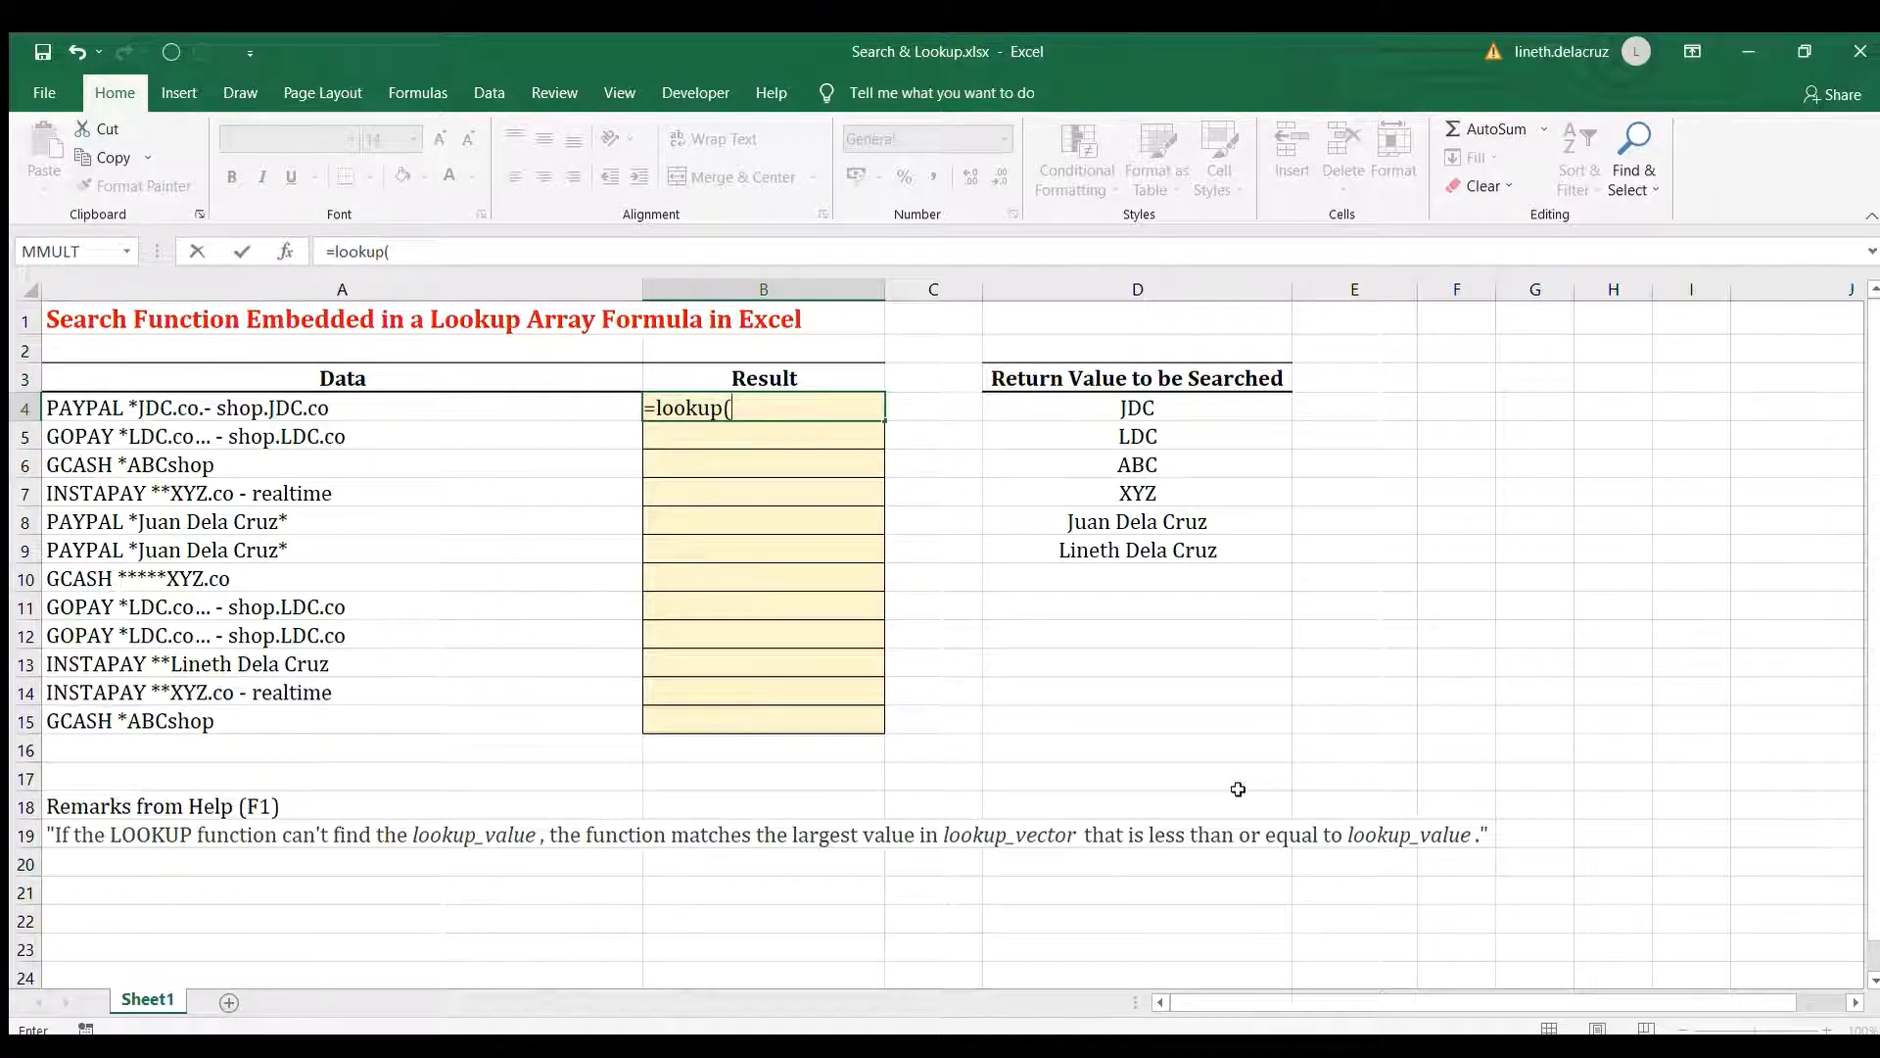
type("10^10,")
type("search")
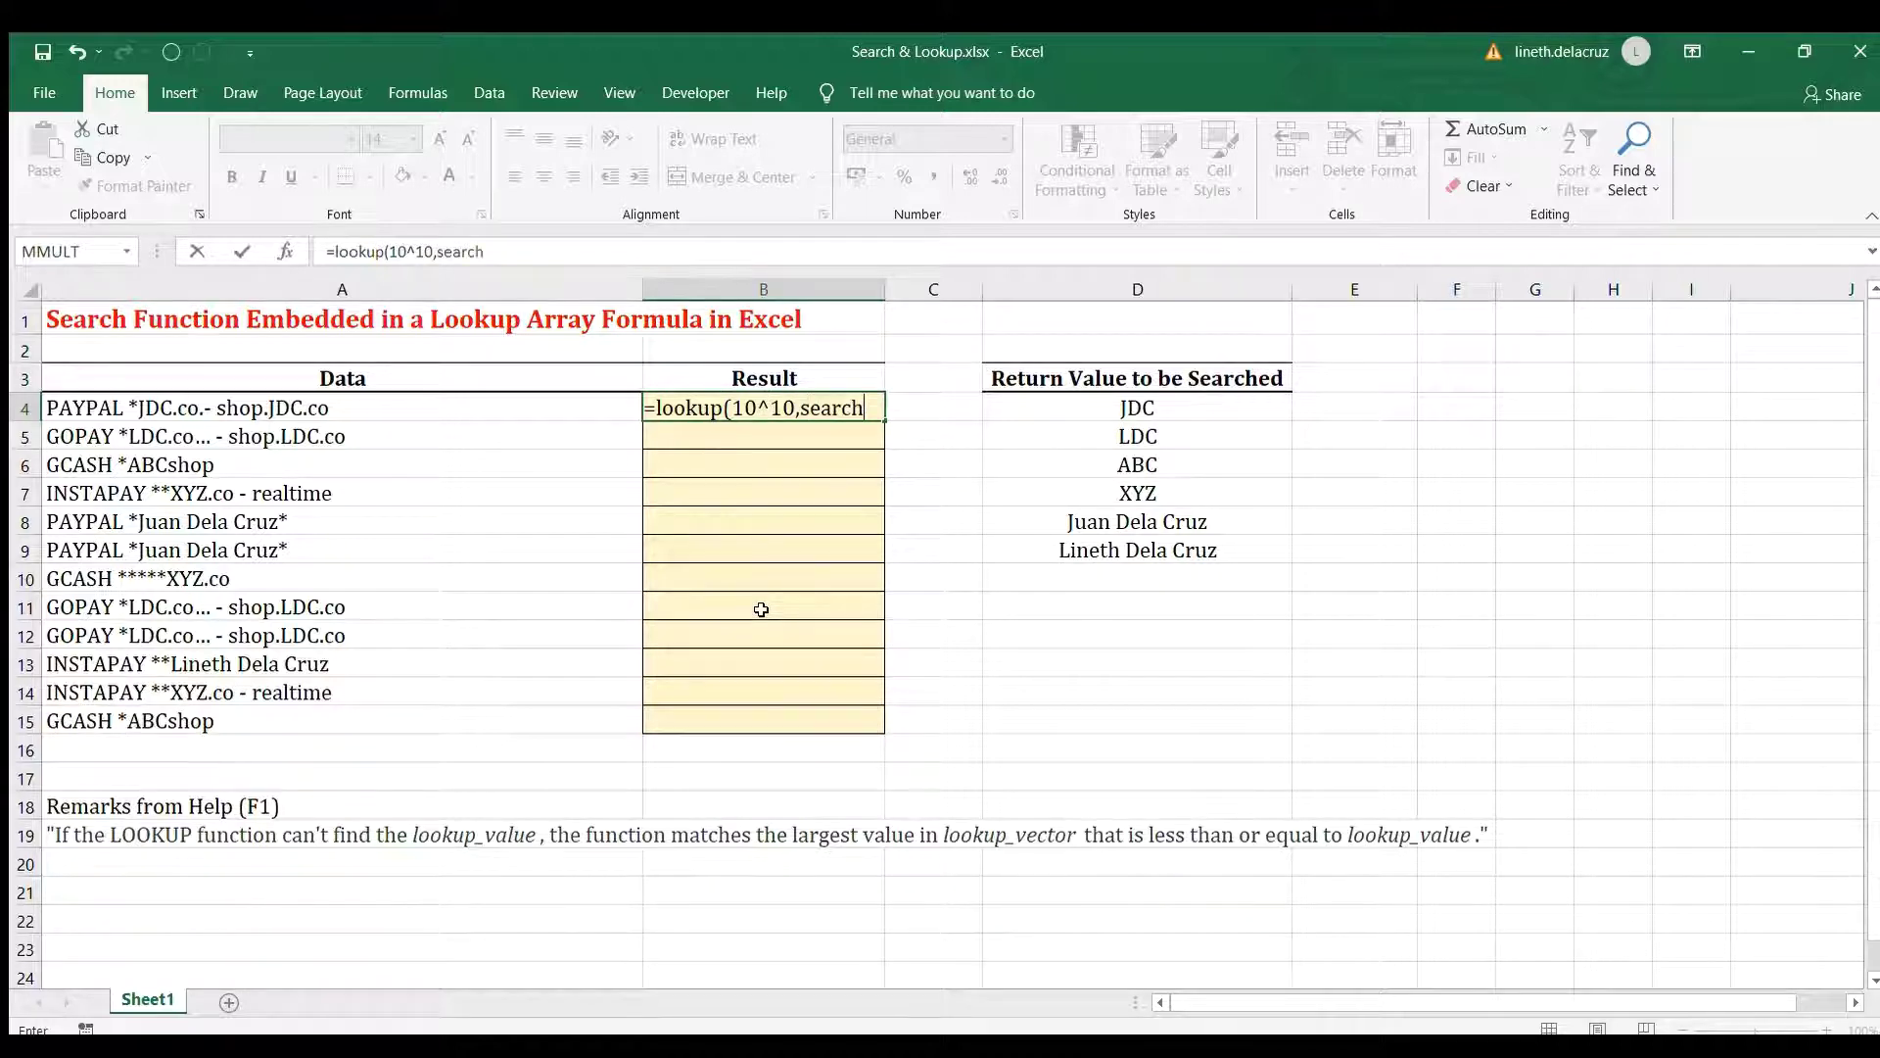
type("(")
left_click_drag(1181, 405, 1175, 548)
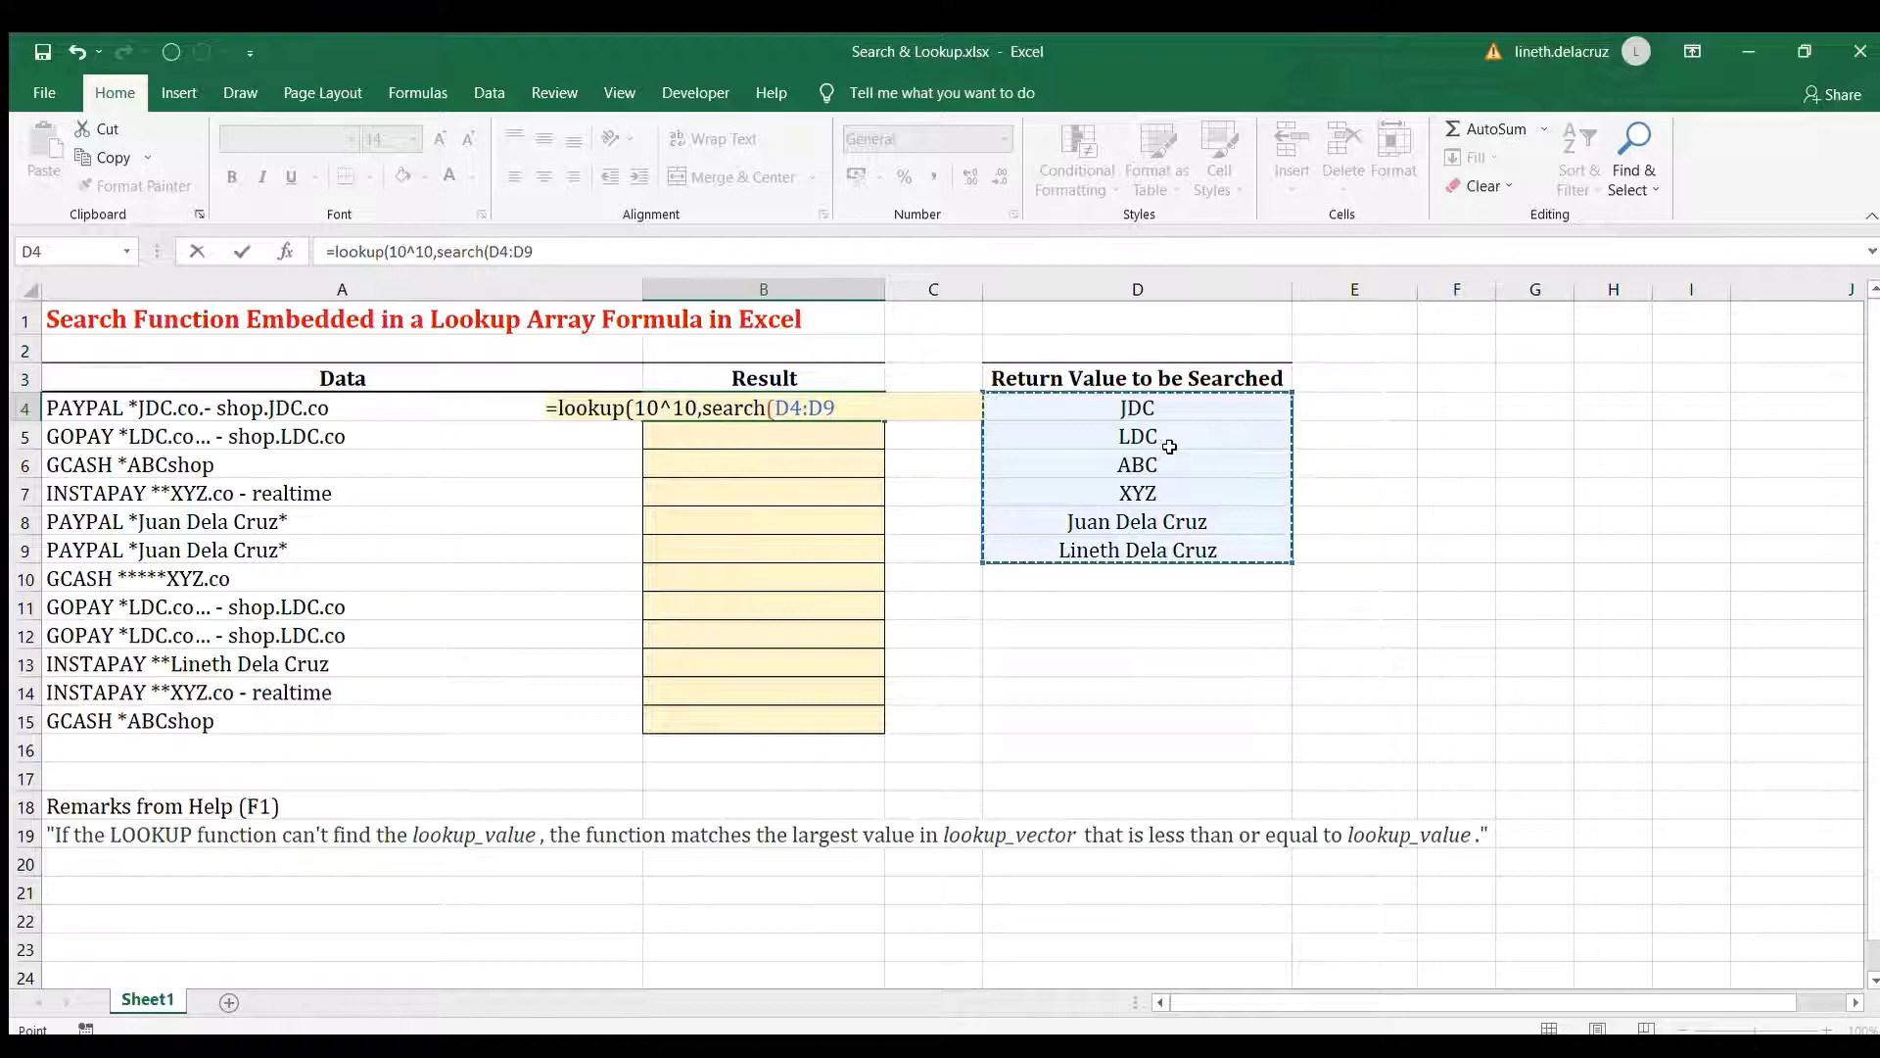
key("F4")
type(",")
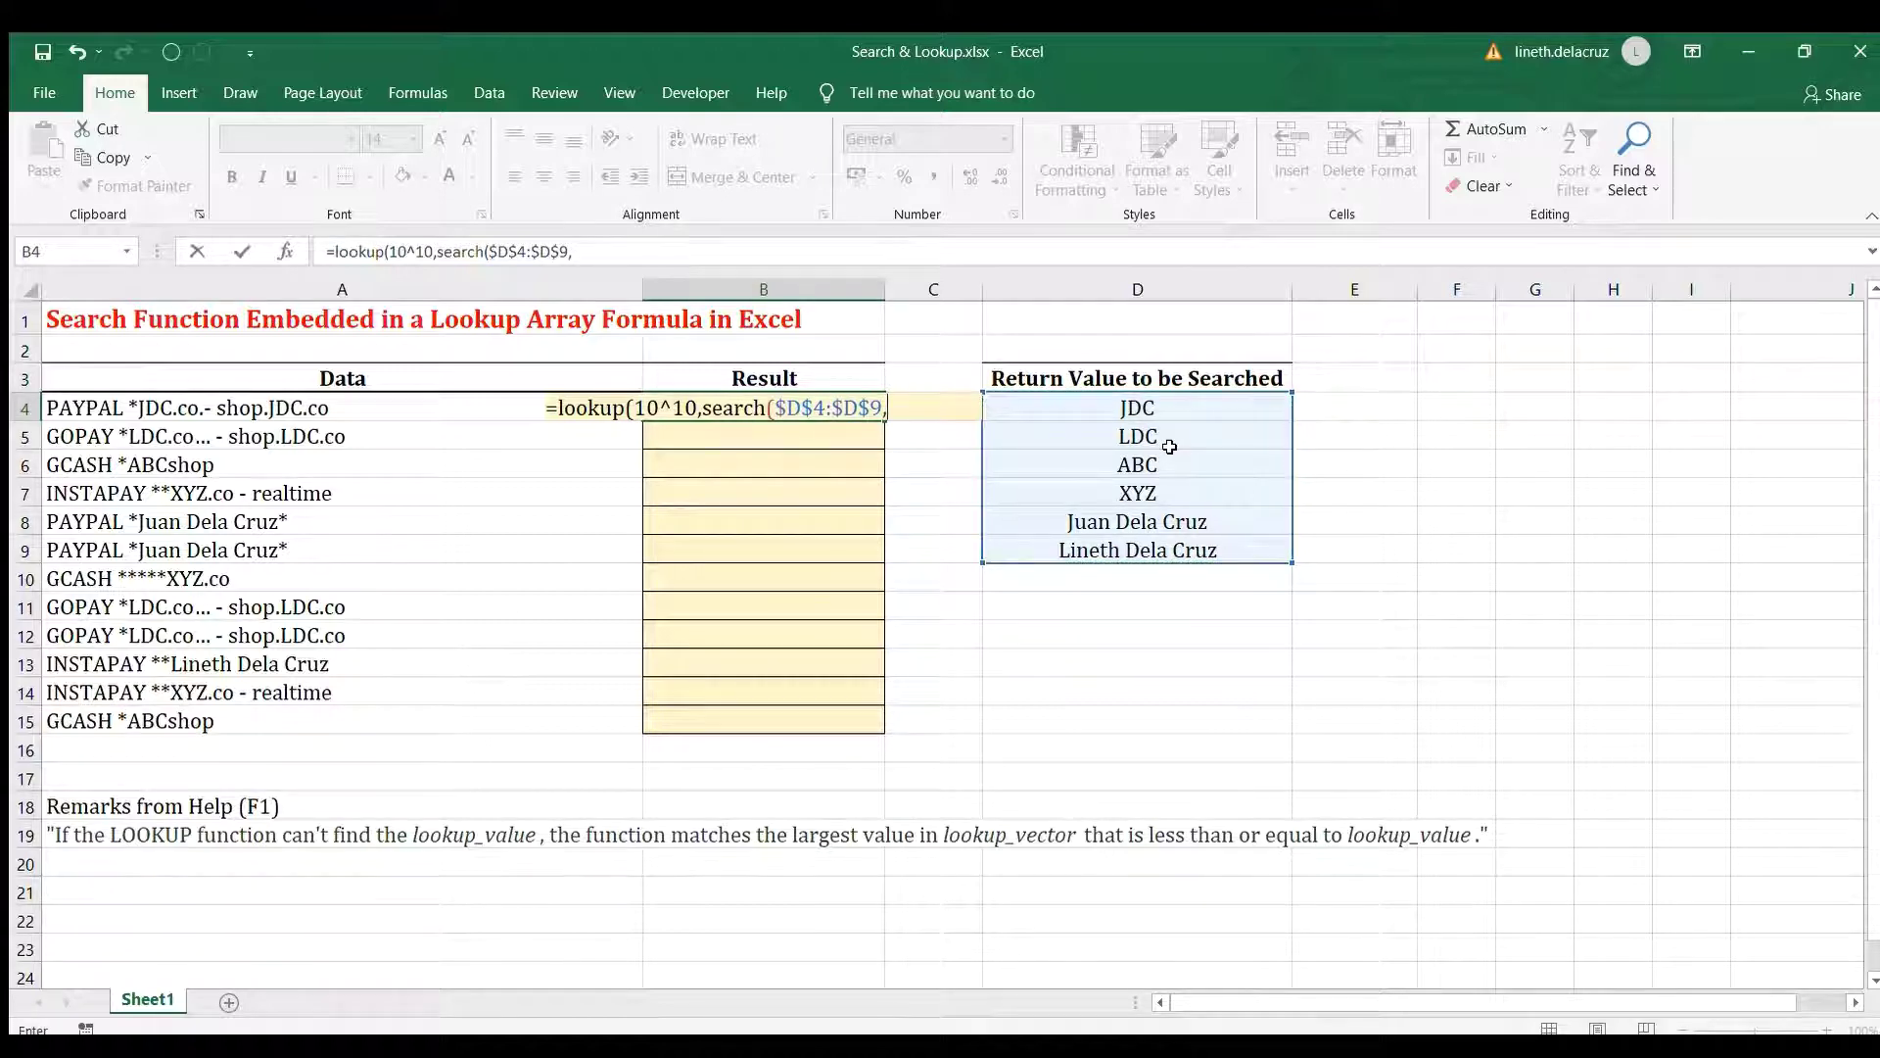
left_click(177, 410)
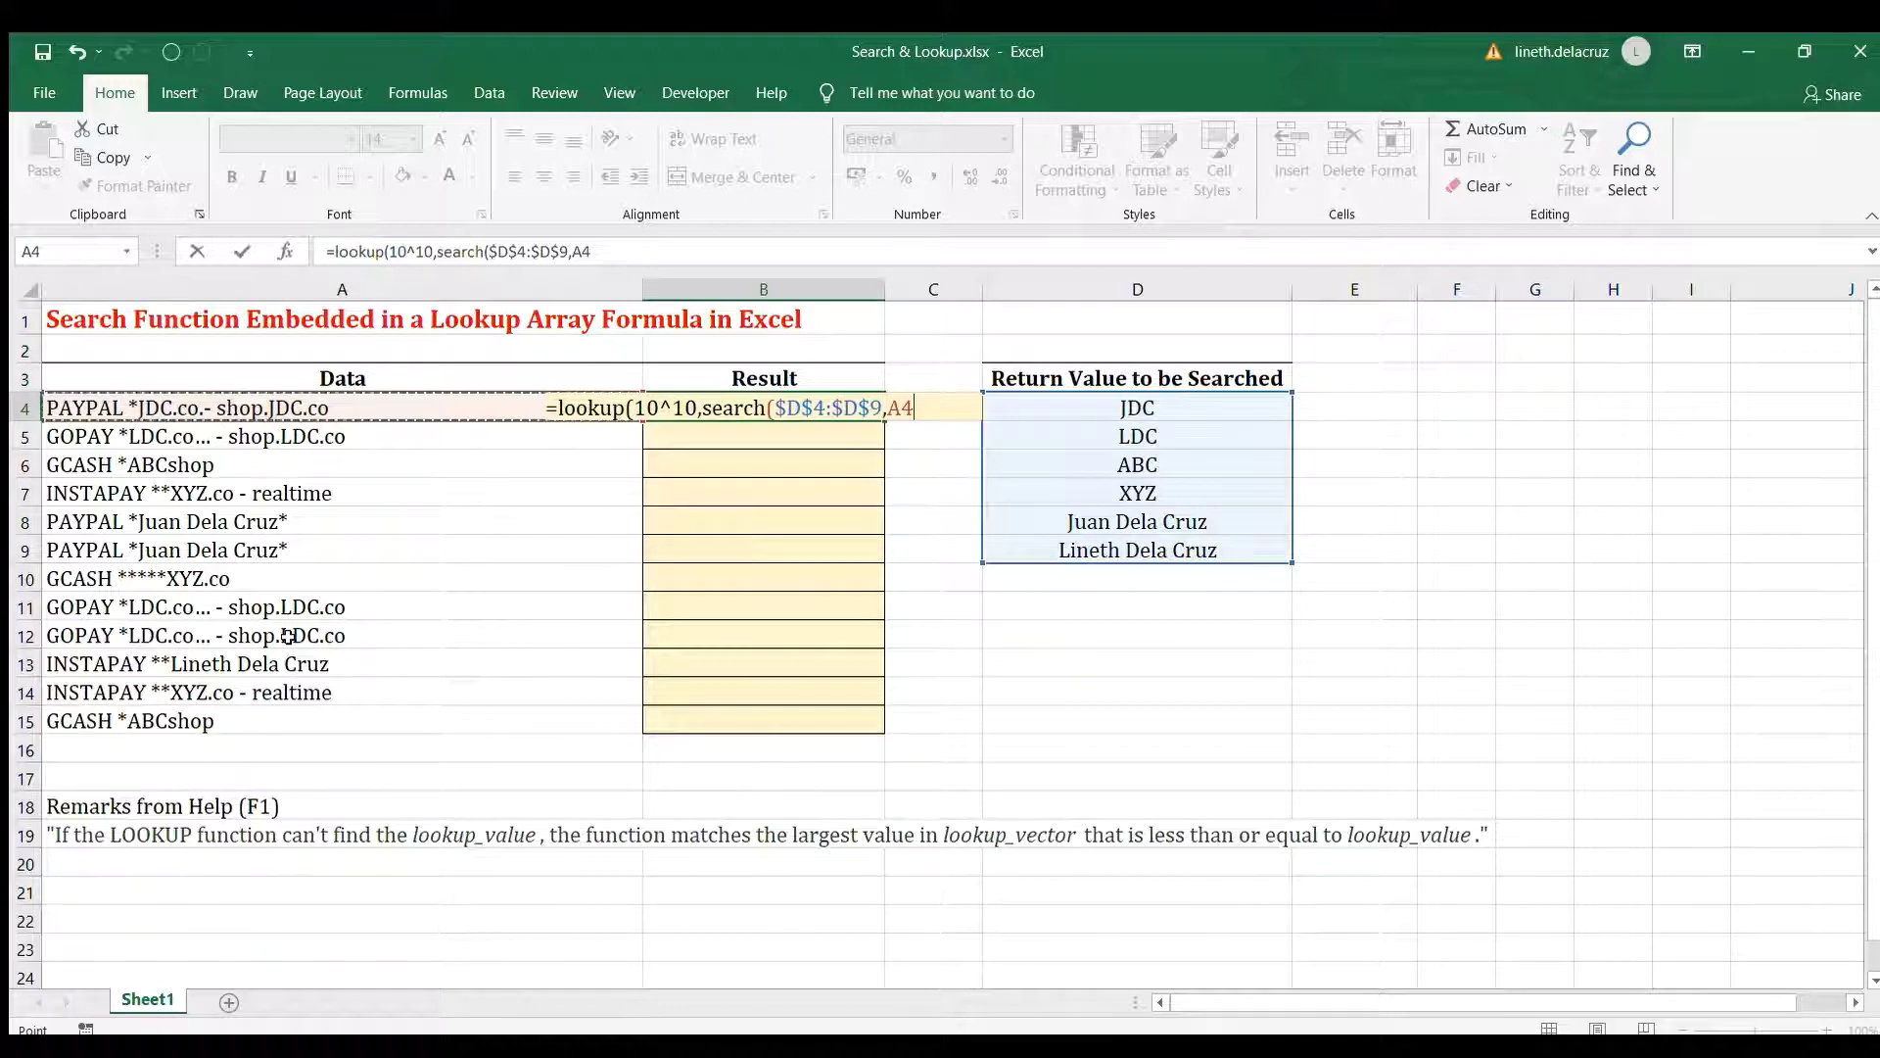
type(")")
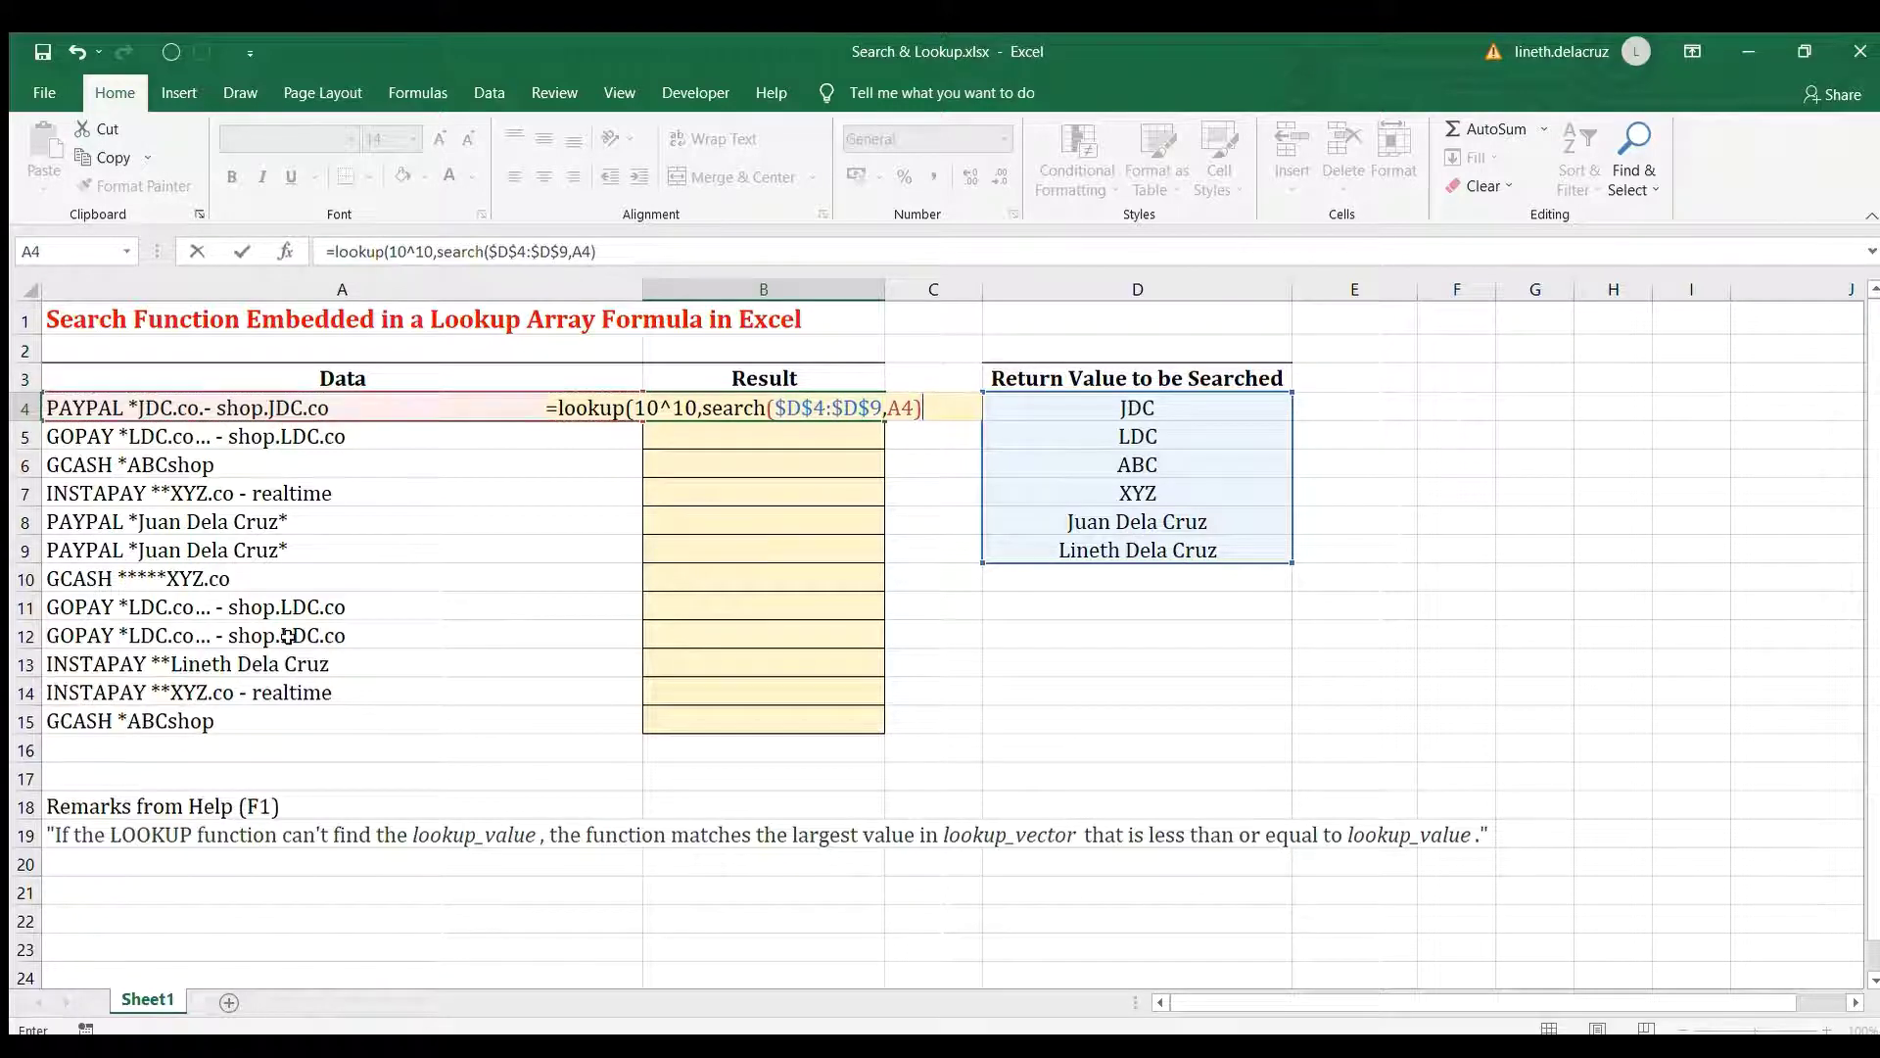
type(",")
left_click_drag(1122, 409, 1131, 541)
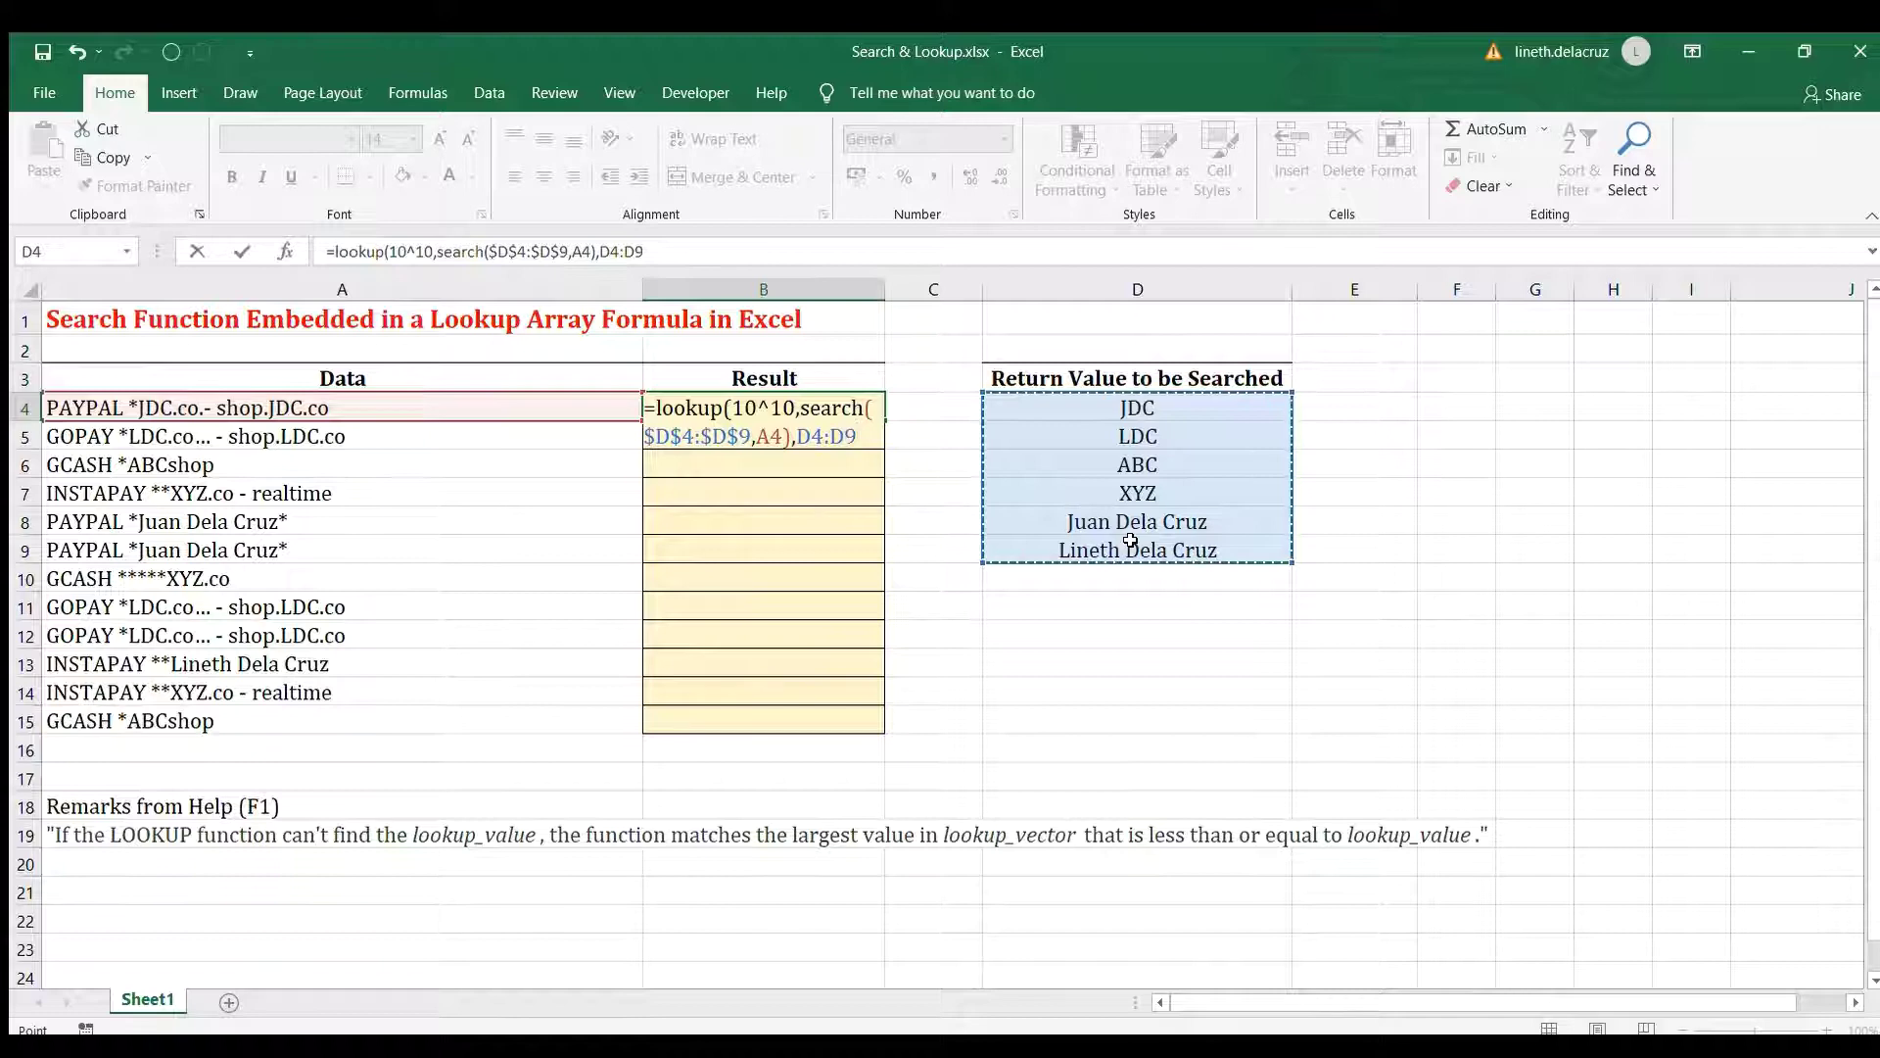
key("F4")
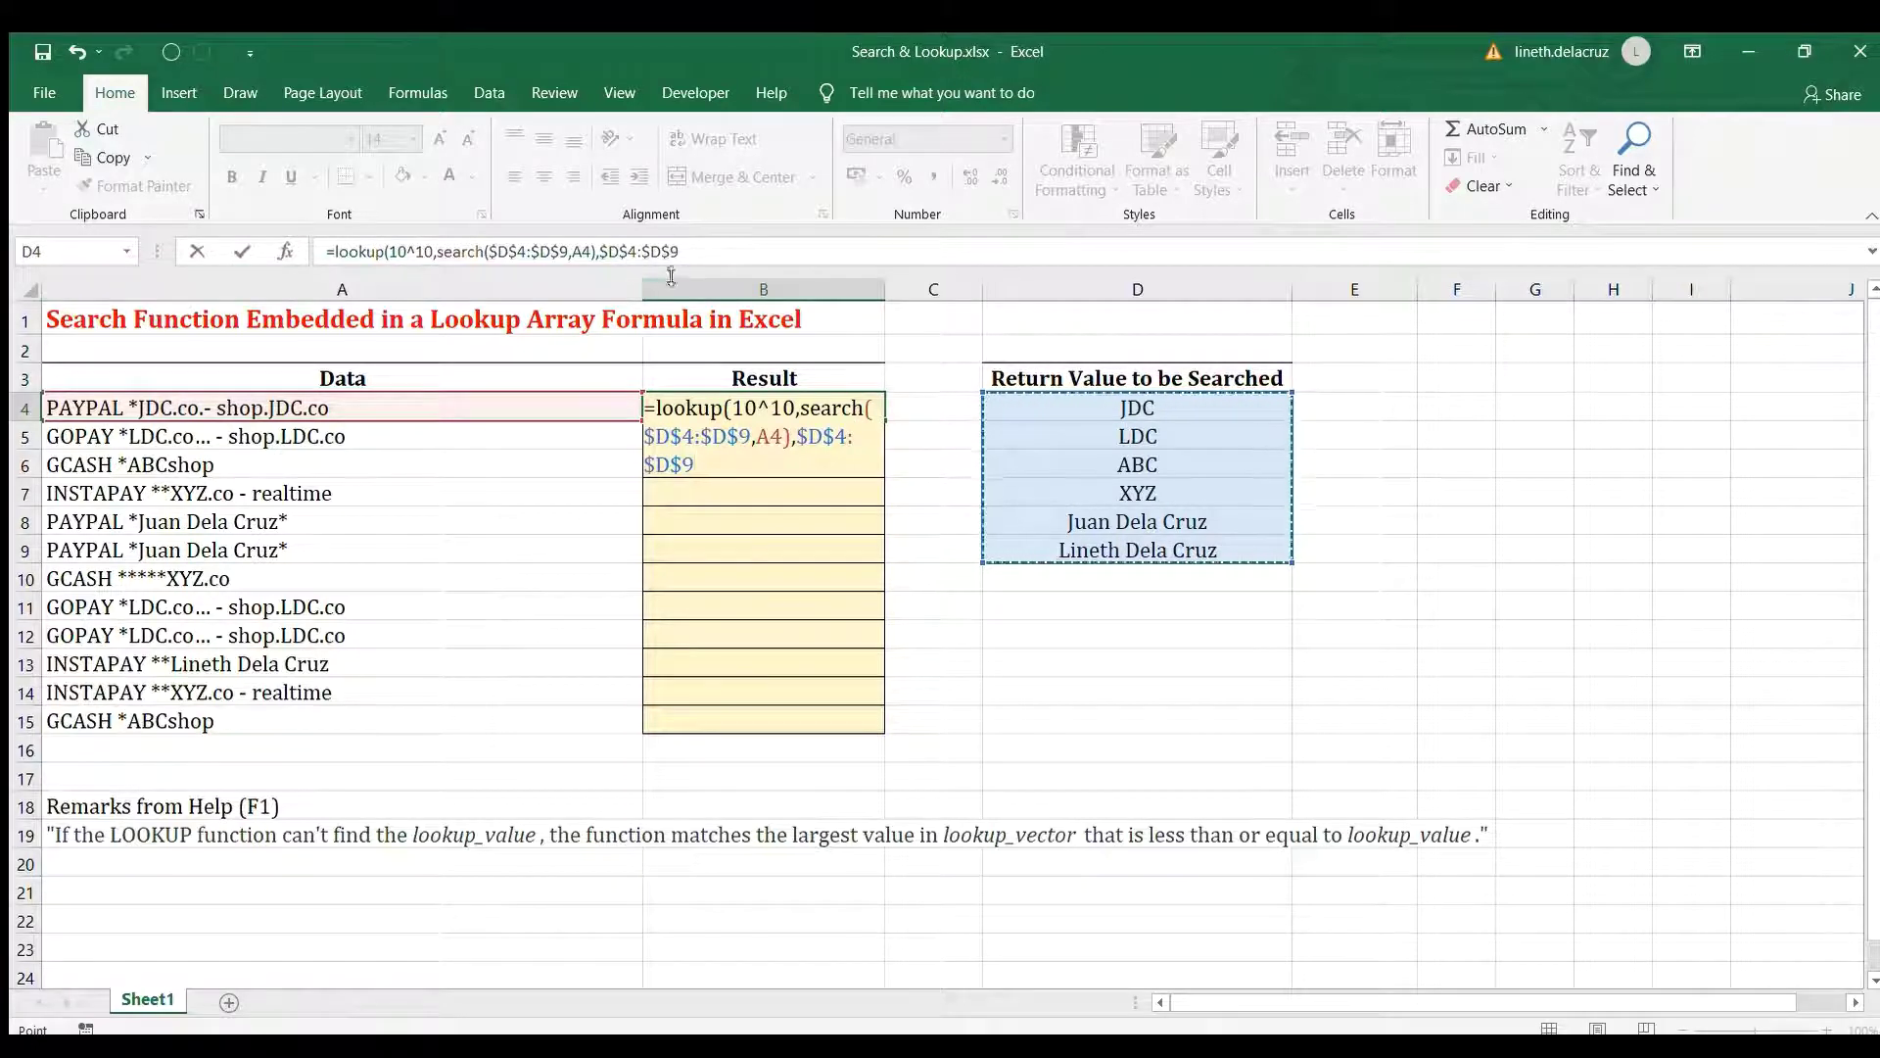
type(")")
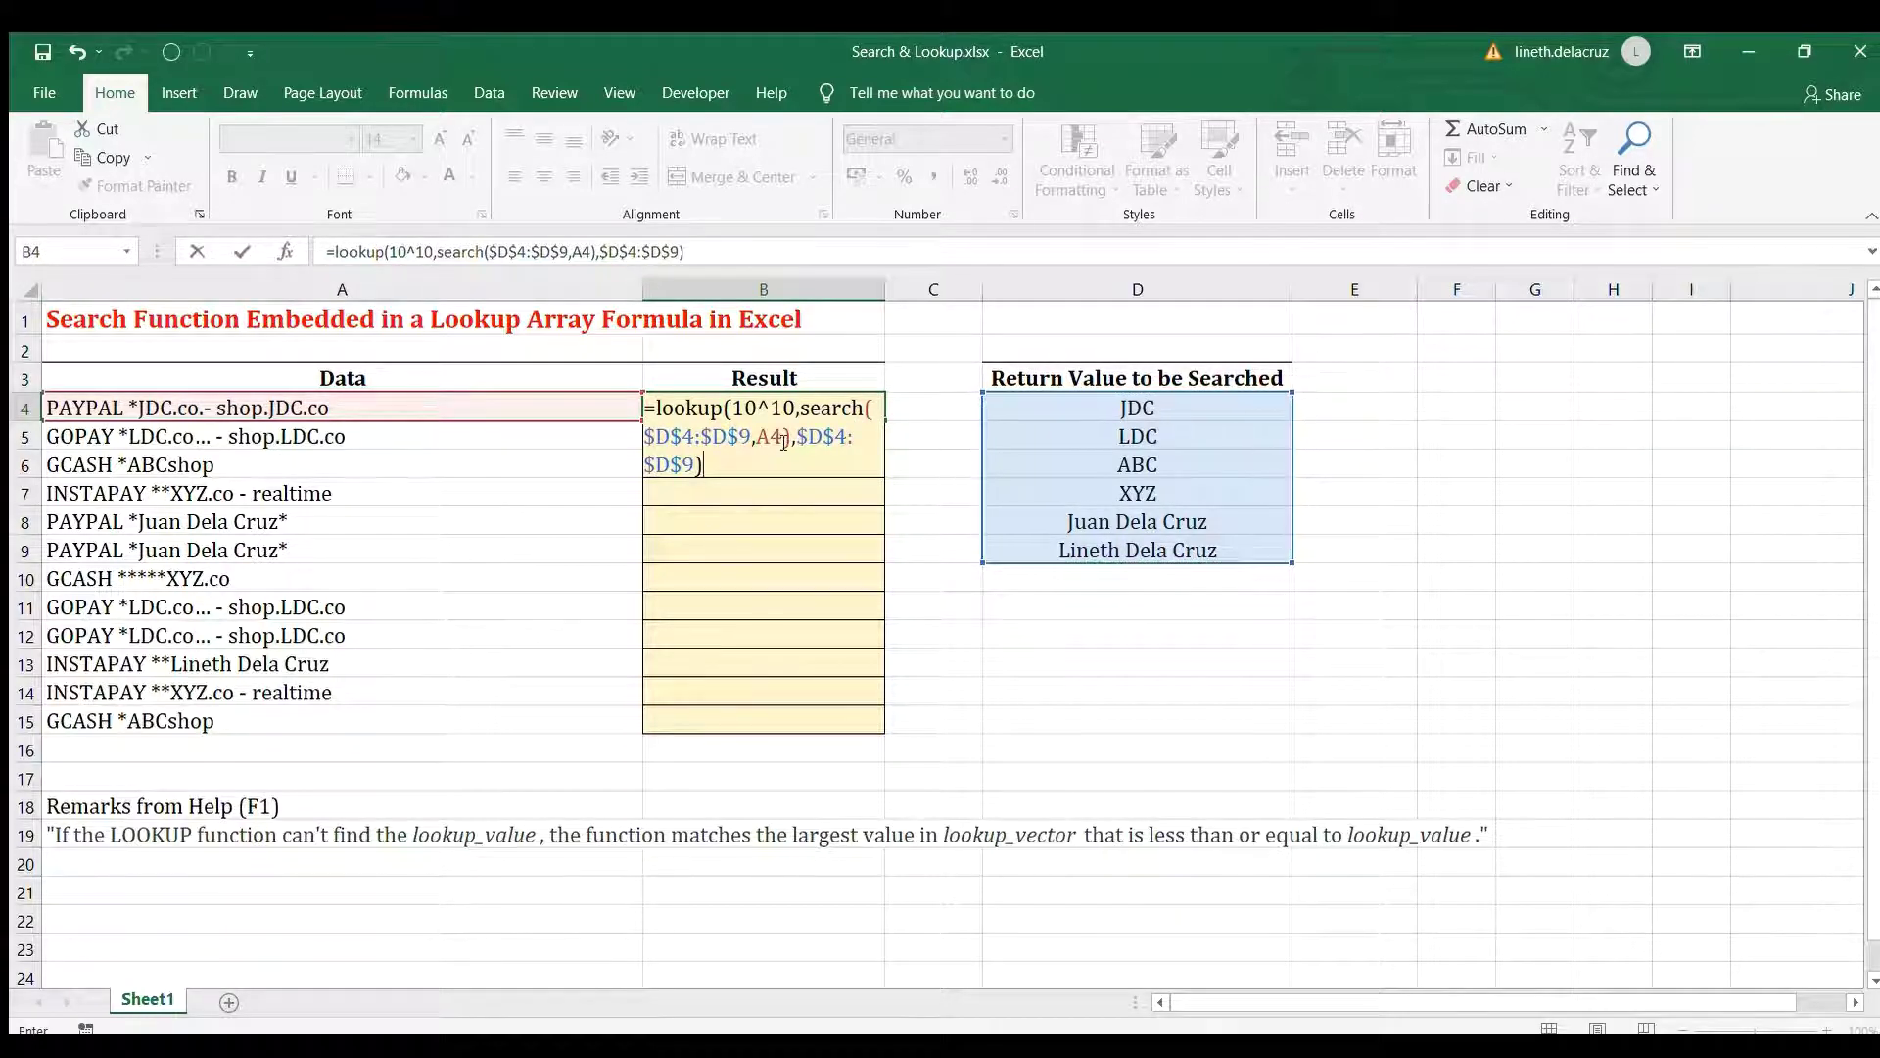
key("ctrl+shift+Return")
Copy B4's LOOKUP formula into B5:B15, then reopen B4 for editing
key("ctrl+c")
left_click(781, 440)
key("shift+Down")
key("shift+Down")
key("shift+Down")
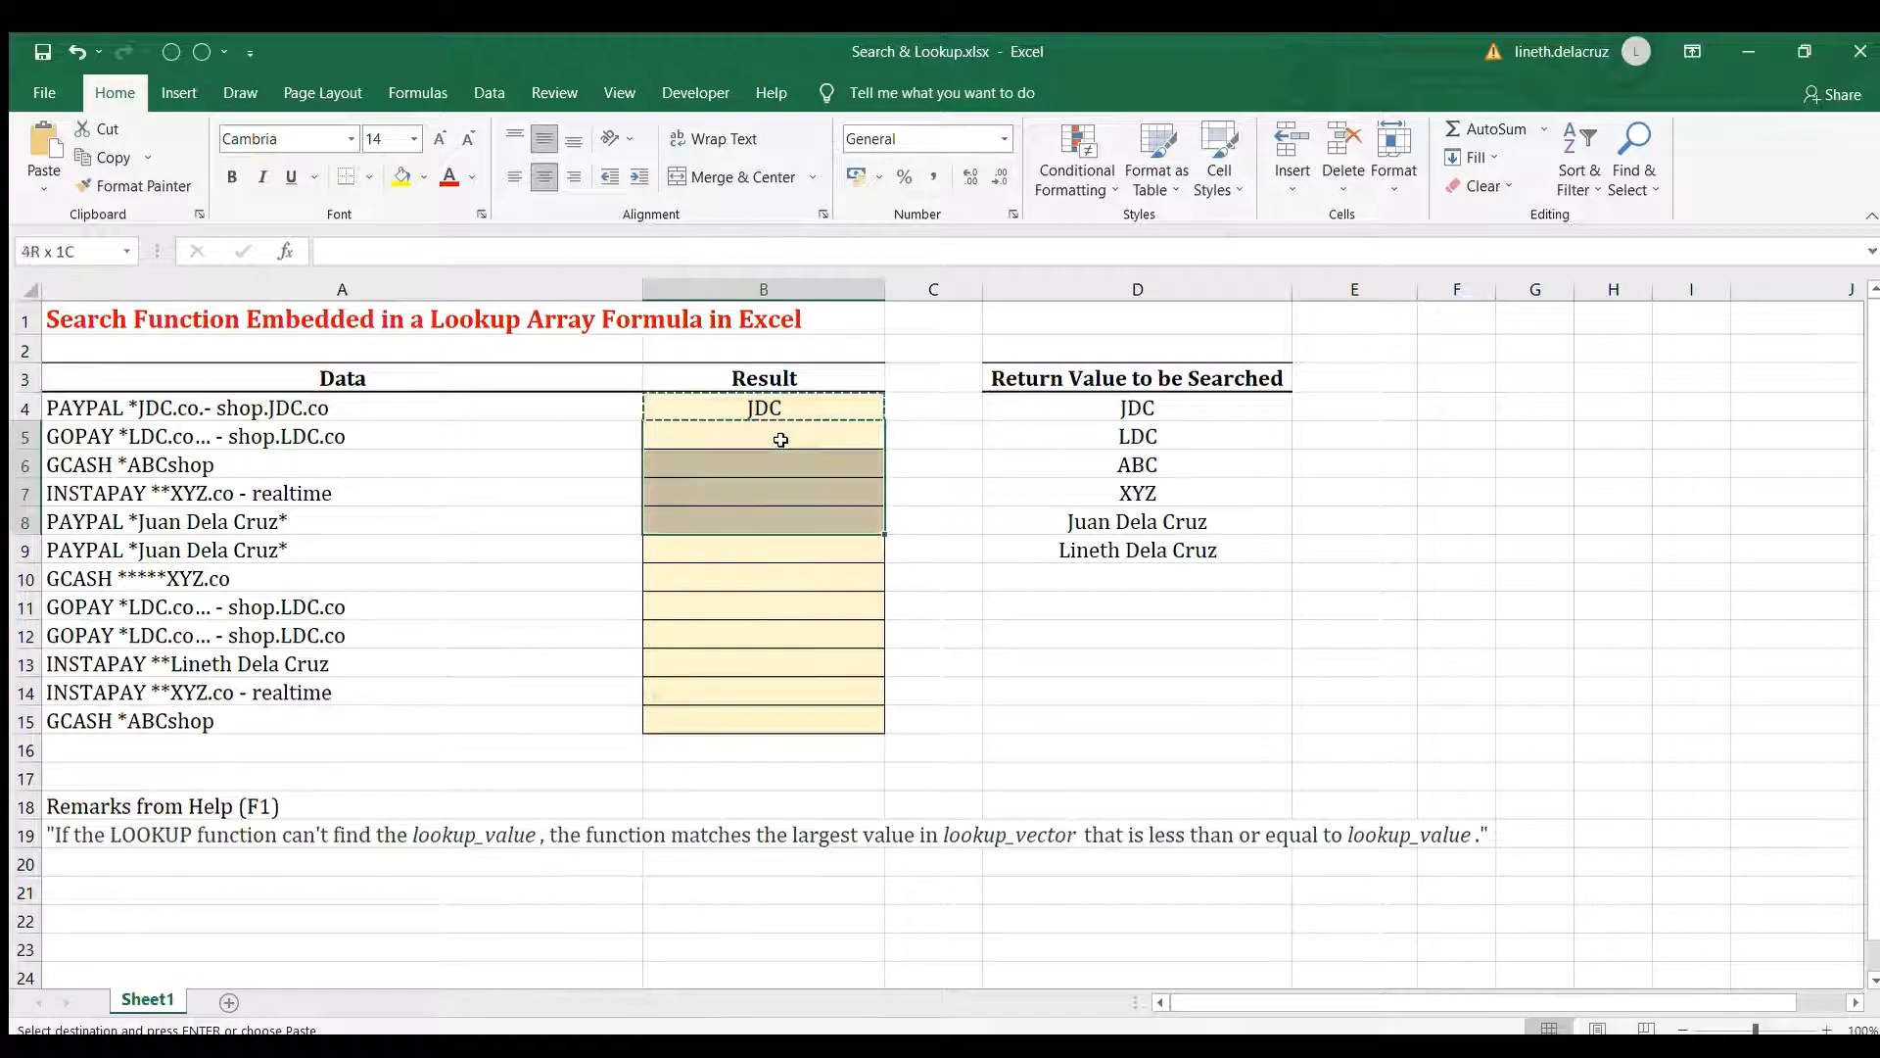
key("shift+Down")
key("shift+Down")
key("shift+Down")
key("shift+Down")
key("shift+Down")
key("shift+Down")
key("shift+Down")
key("ctrl+v")
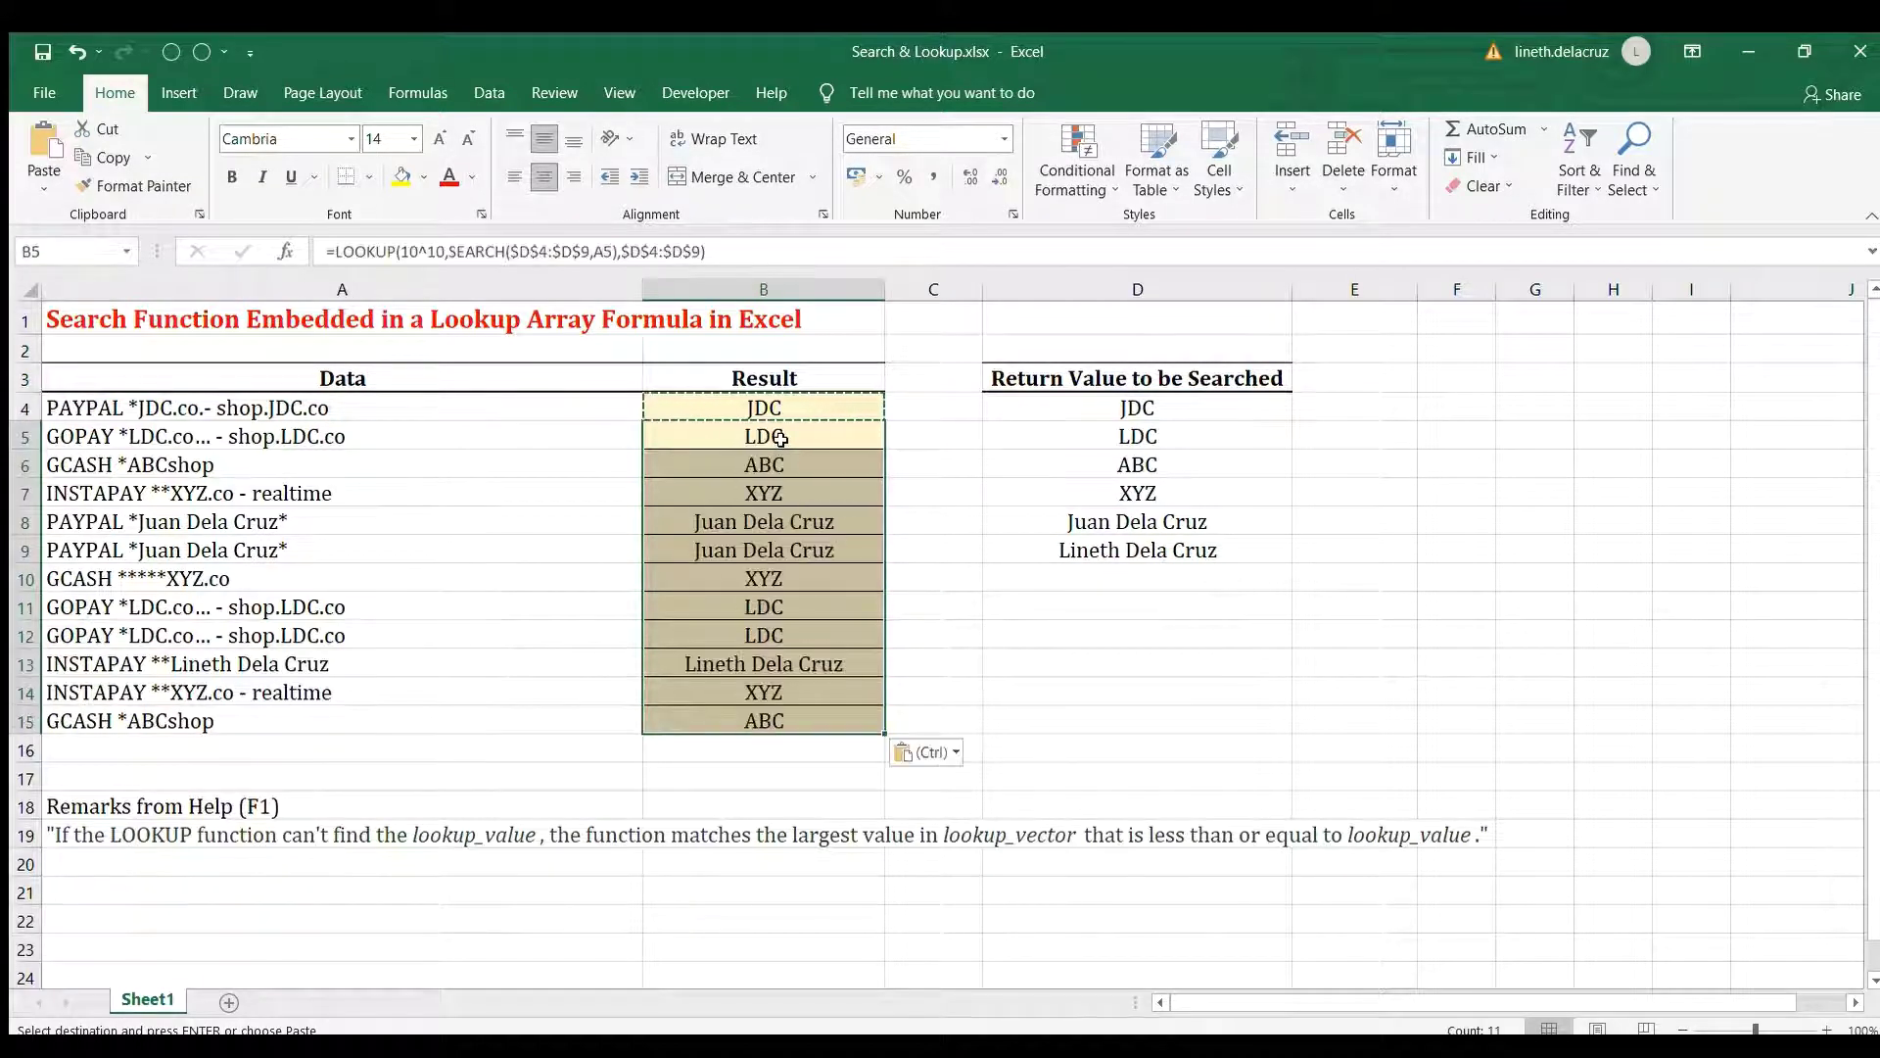
key("Up")
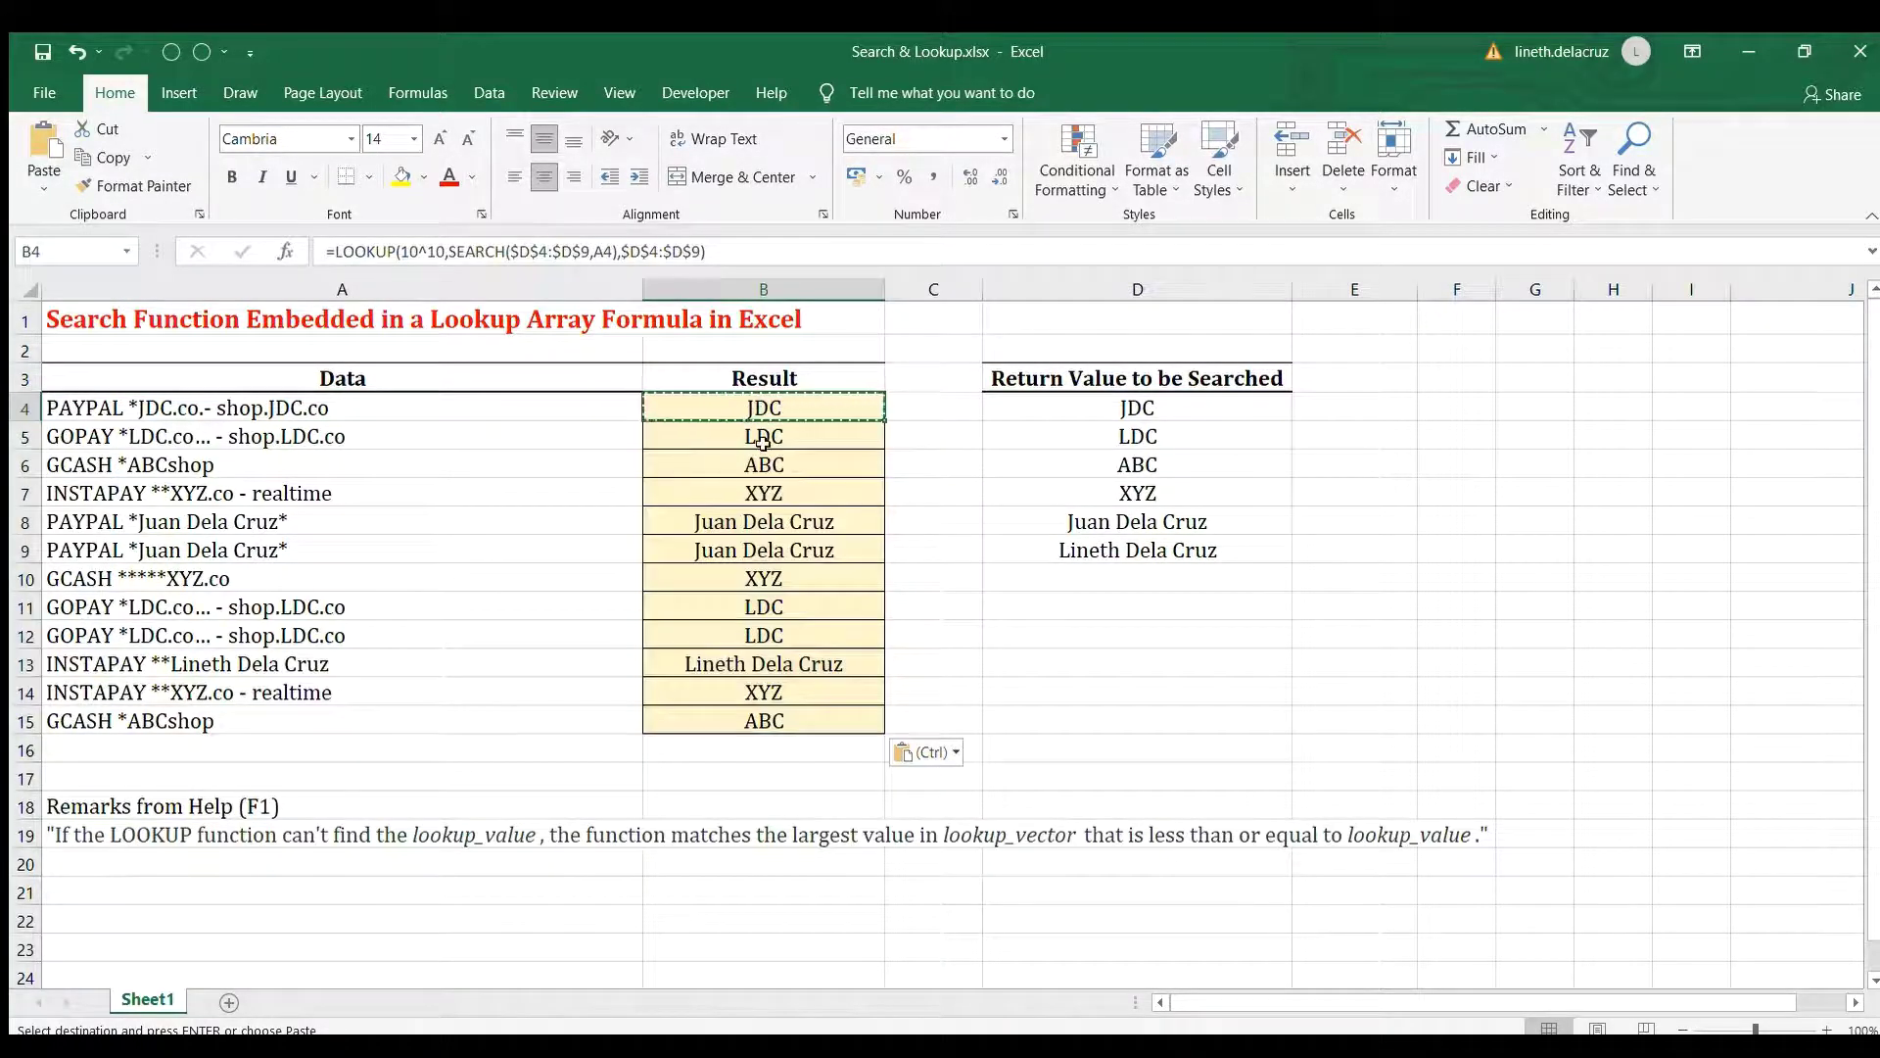
key("Escape")
key("F2")
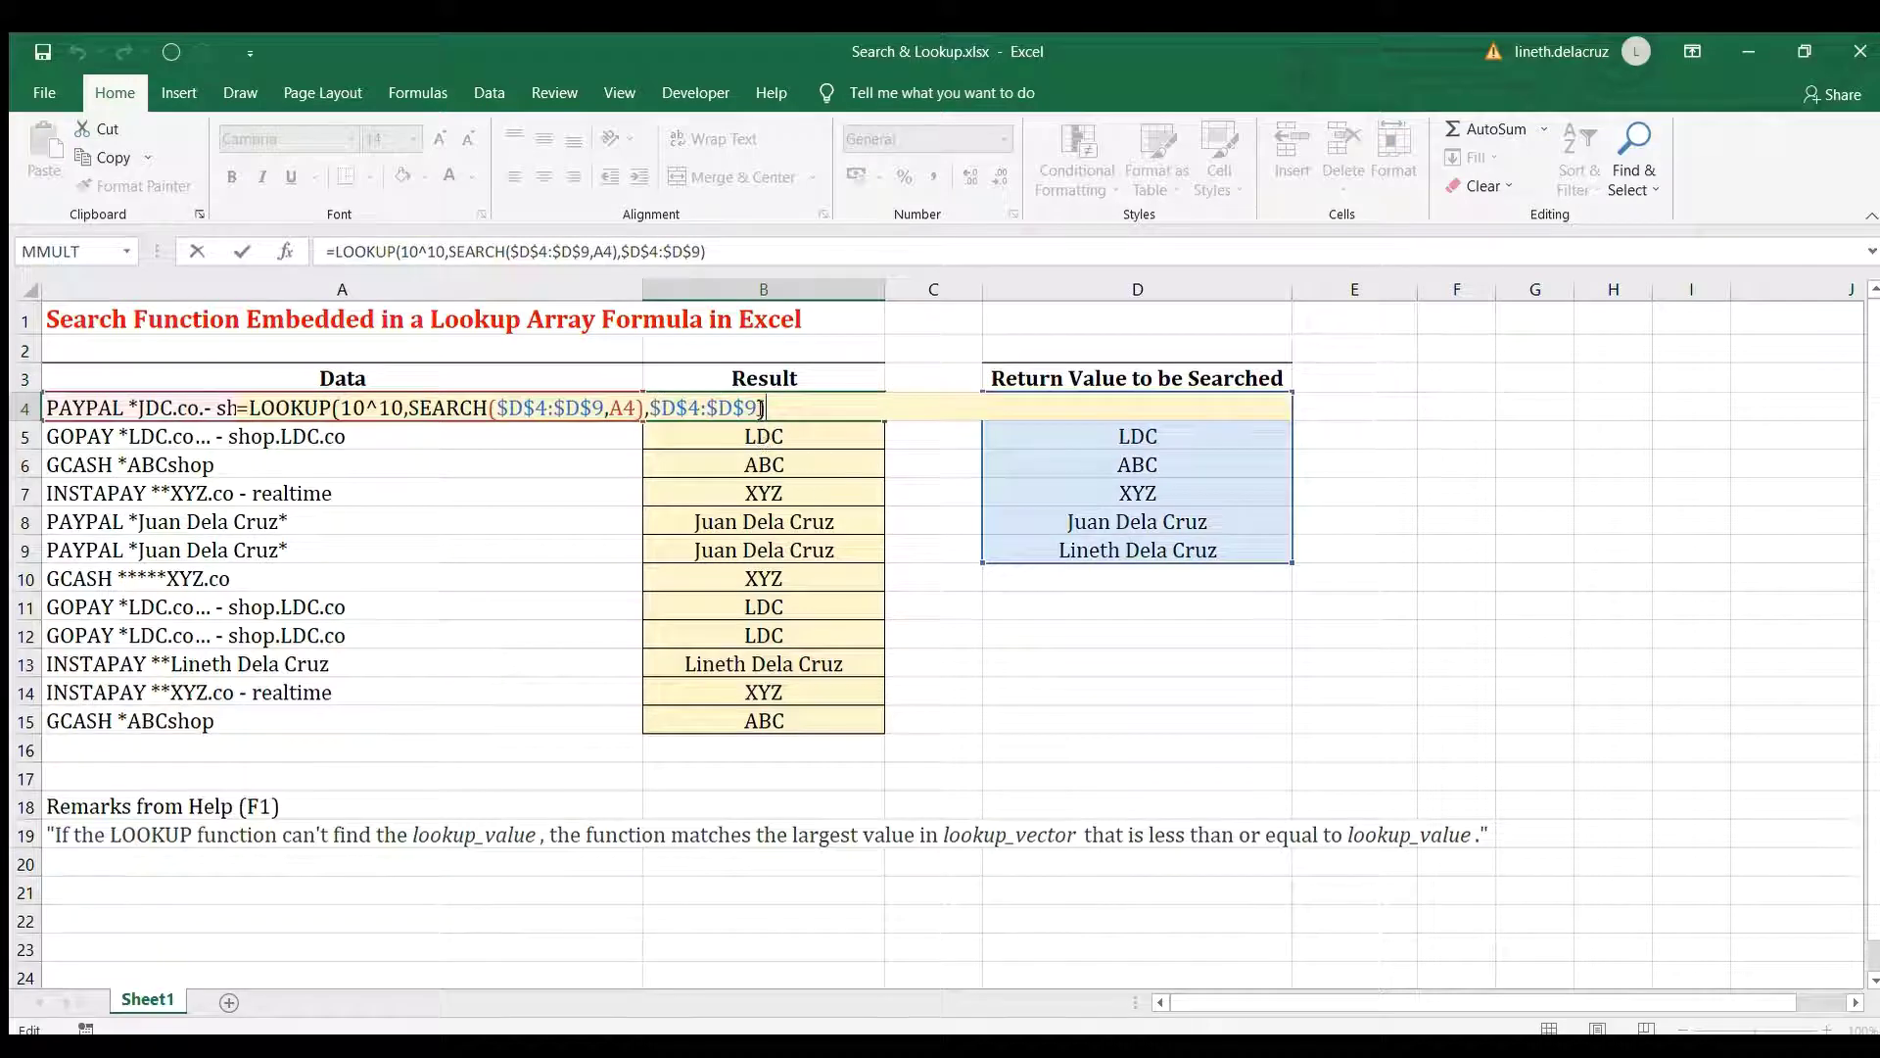
Evaluate $D$4:$D$9 and the SEARCH part of B4's formula with F9 to inspect the arrays
left_click_drag(761, 408, 650, 409)
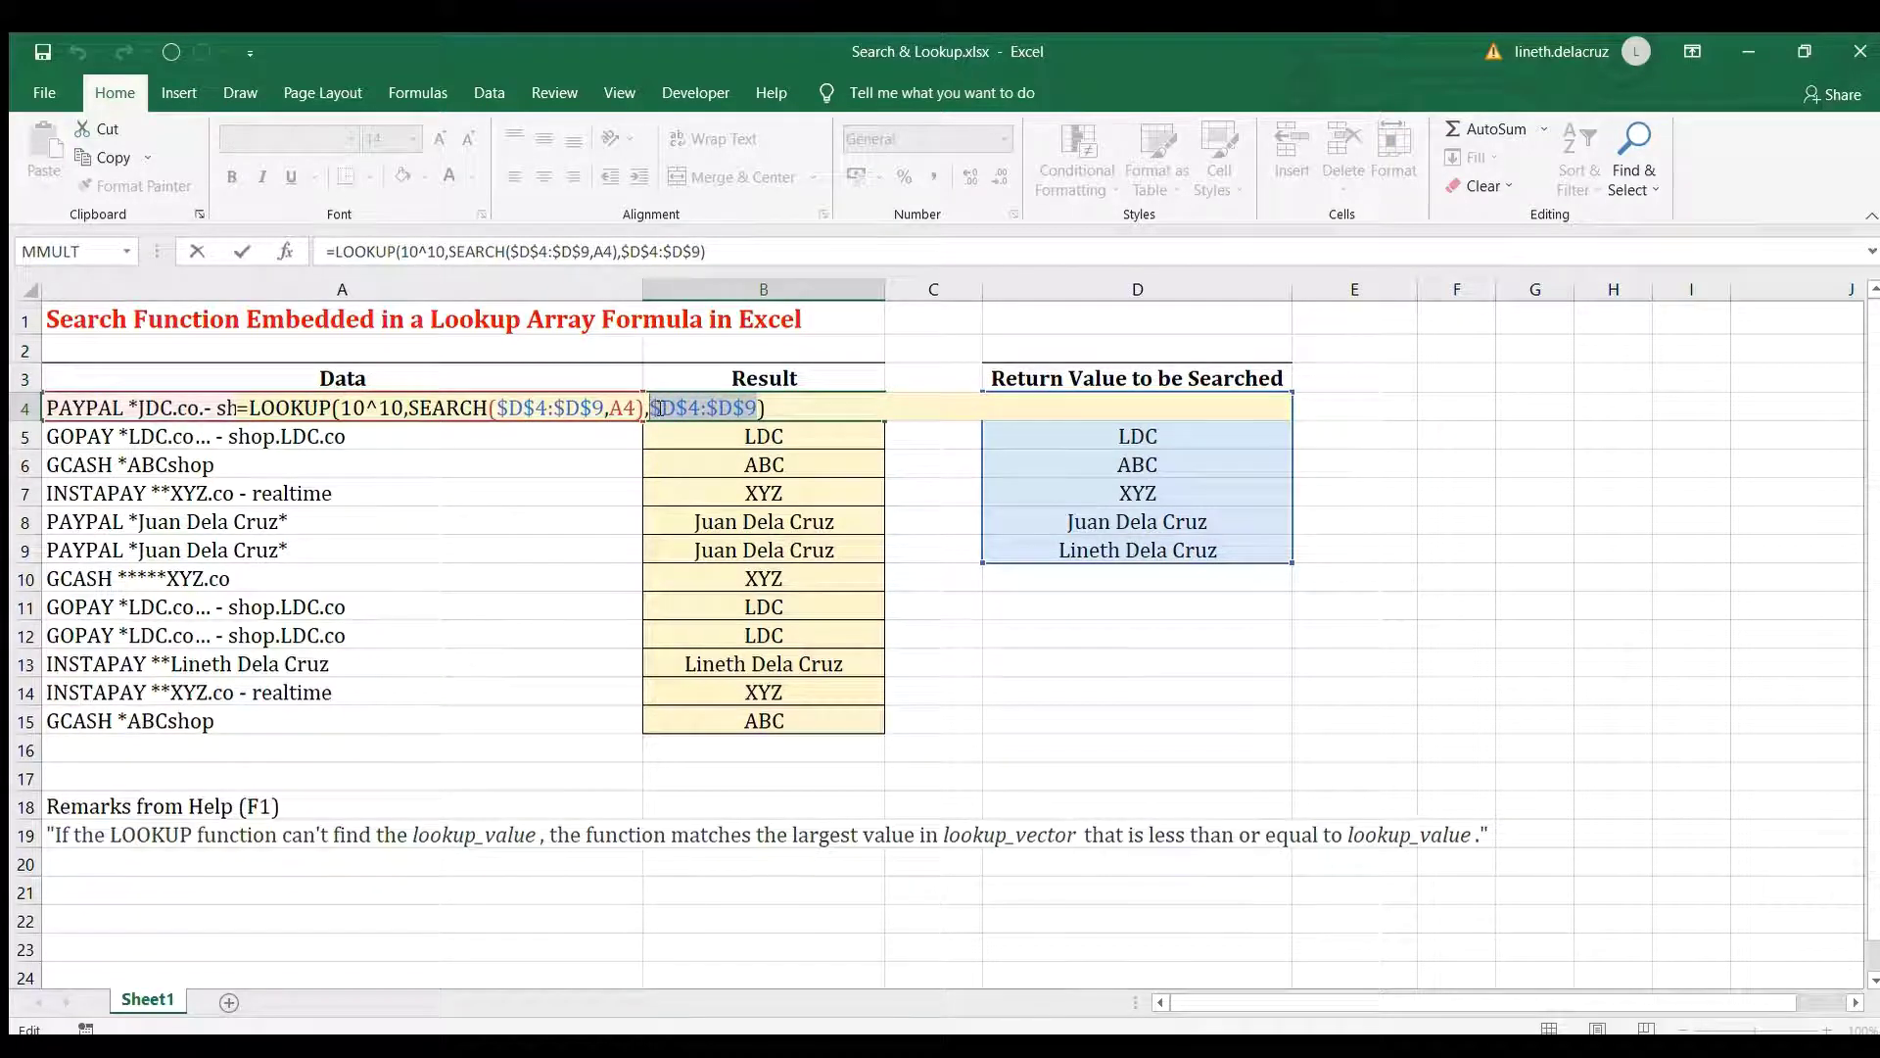
key("F9")
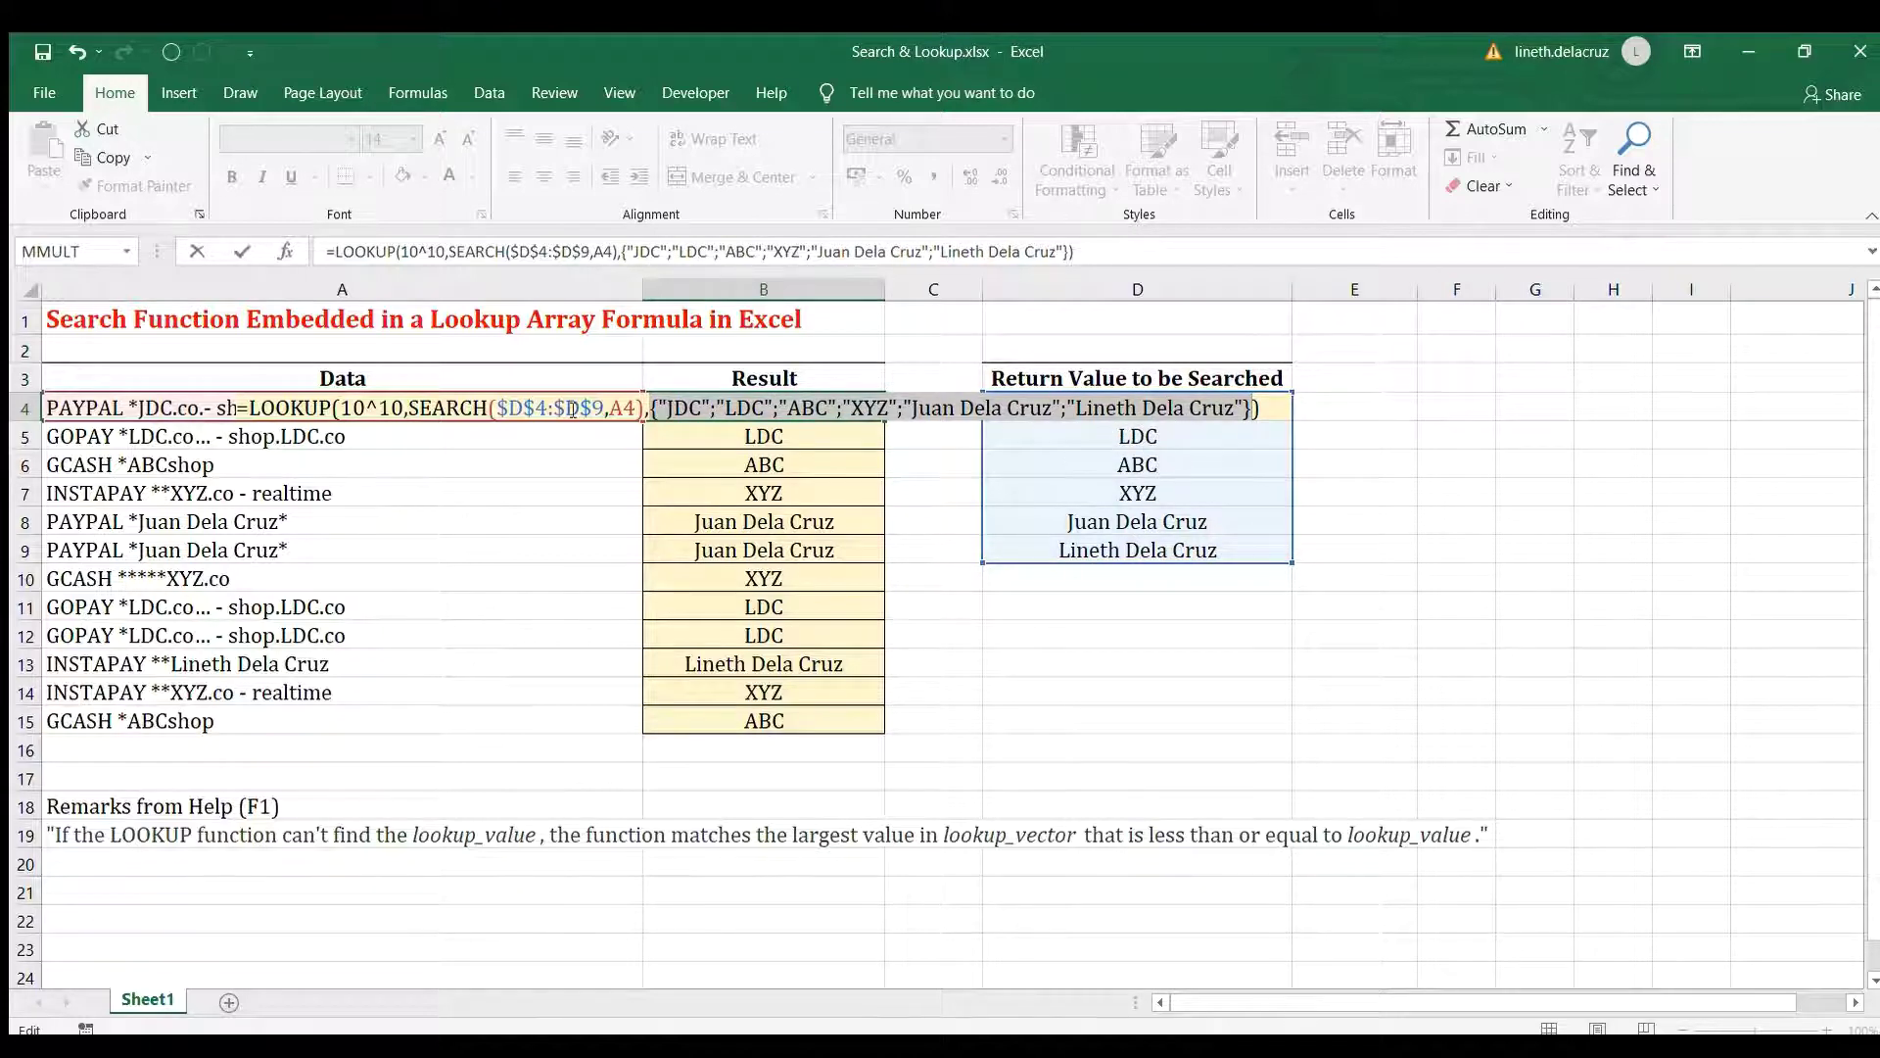
left_click_drag(647, 407, 411, 411)
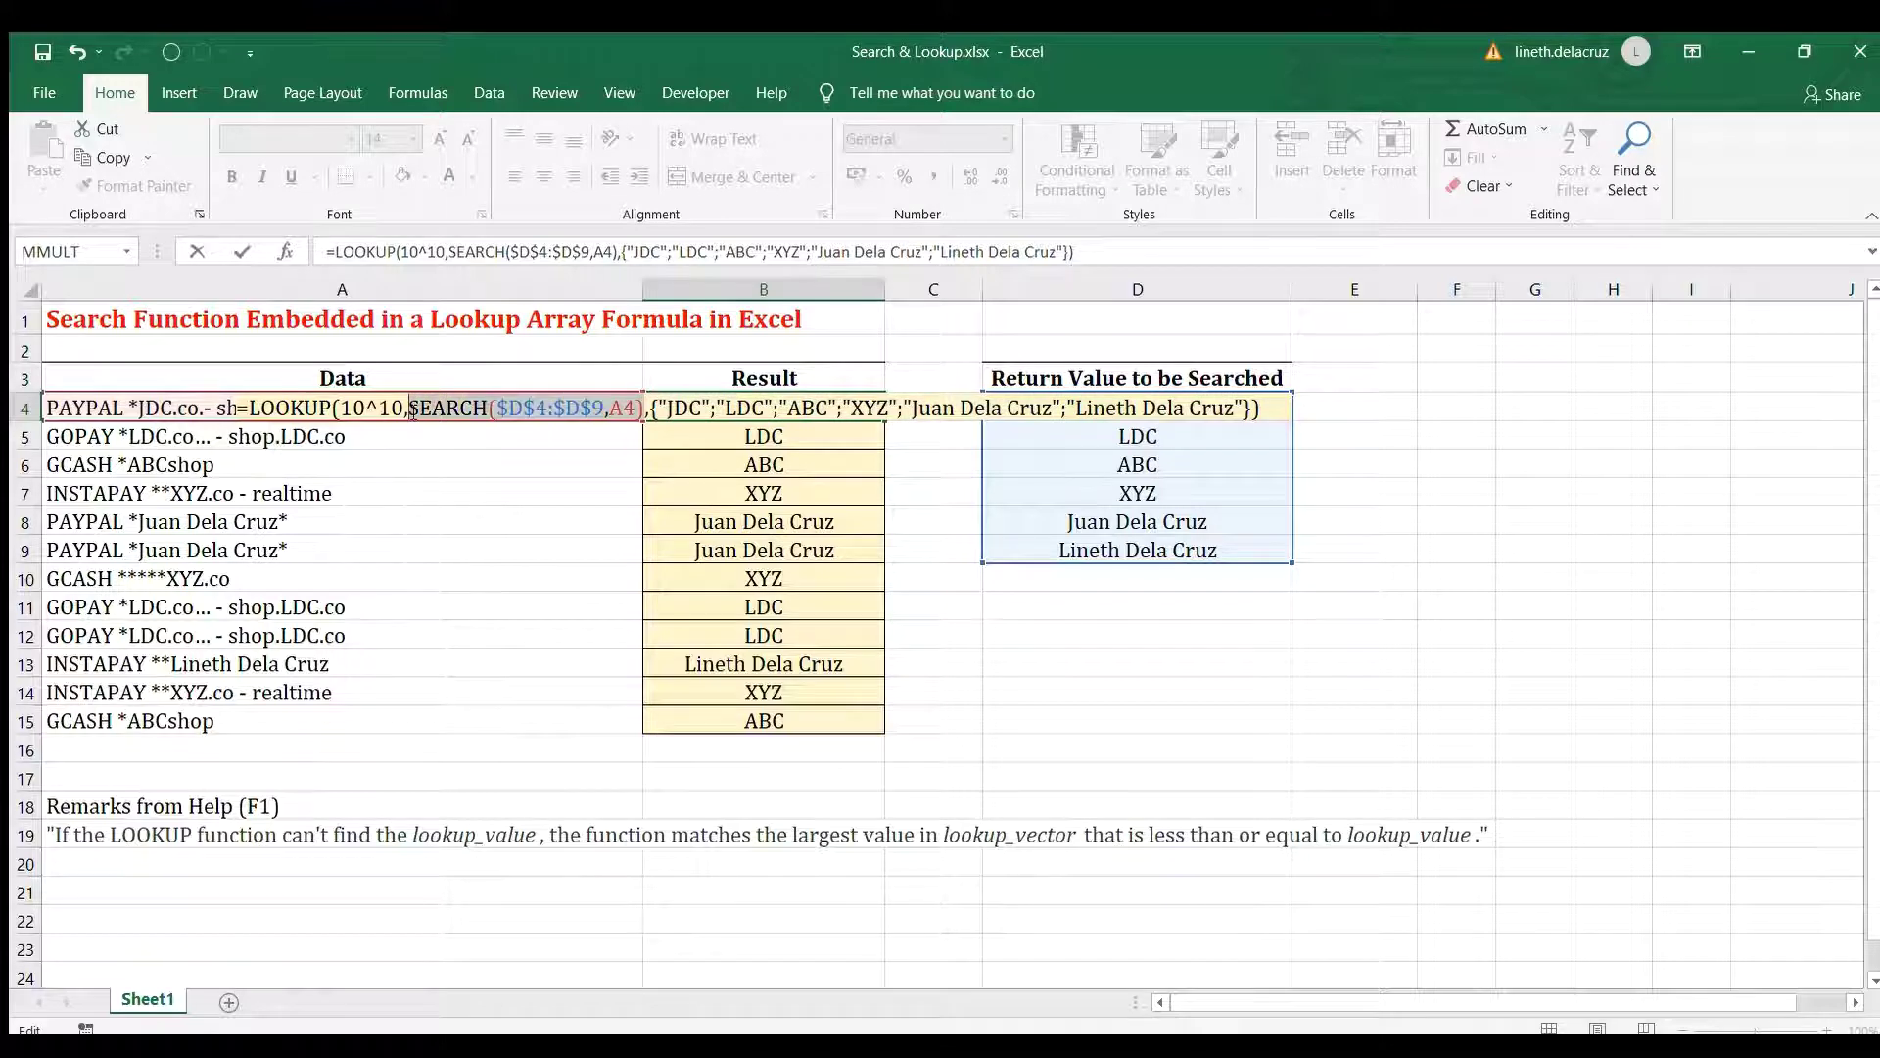
key("F9")
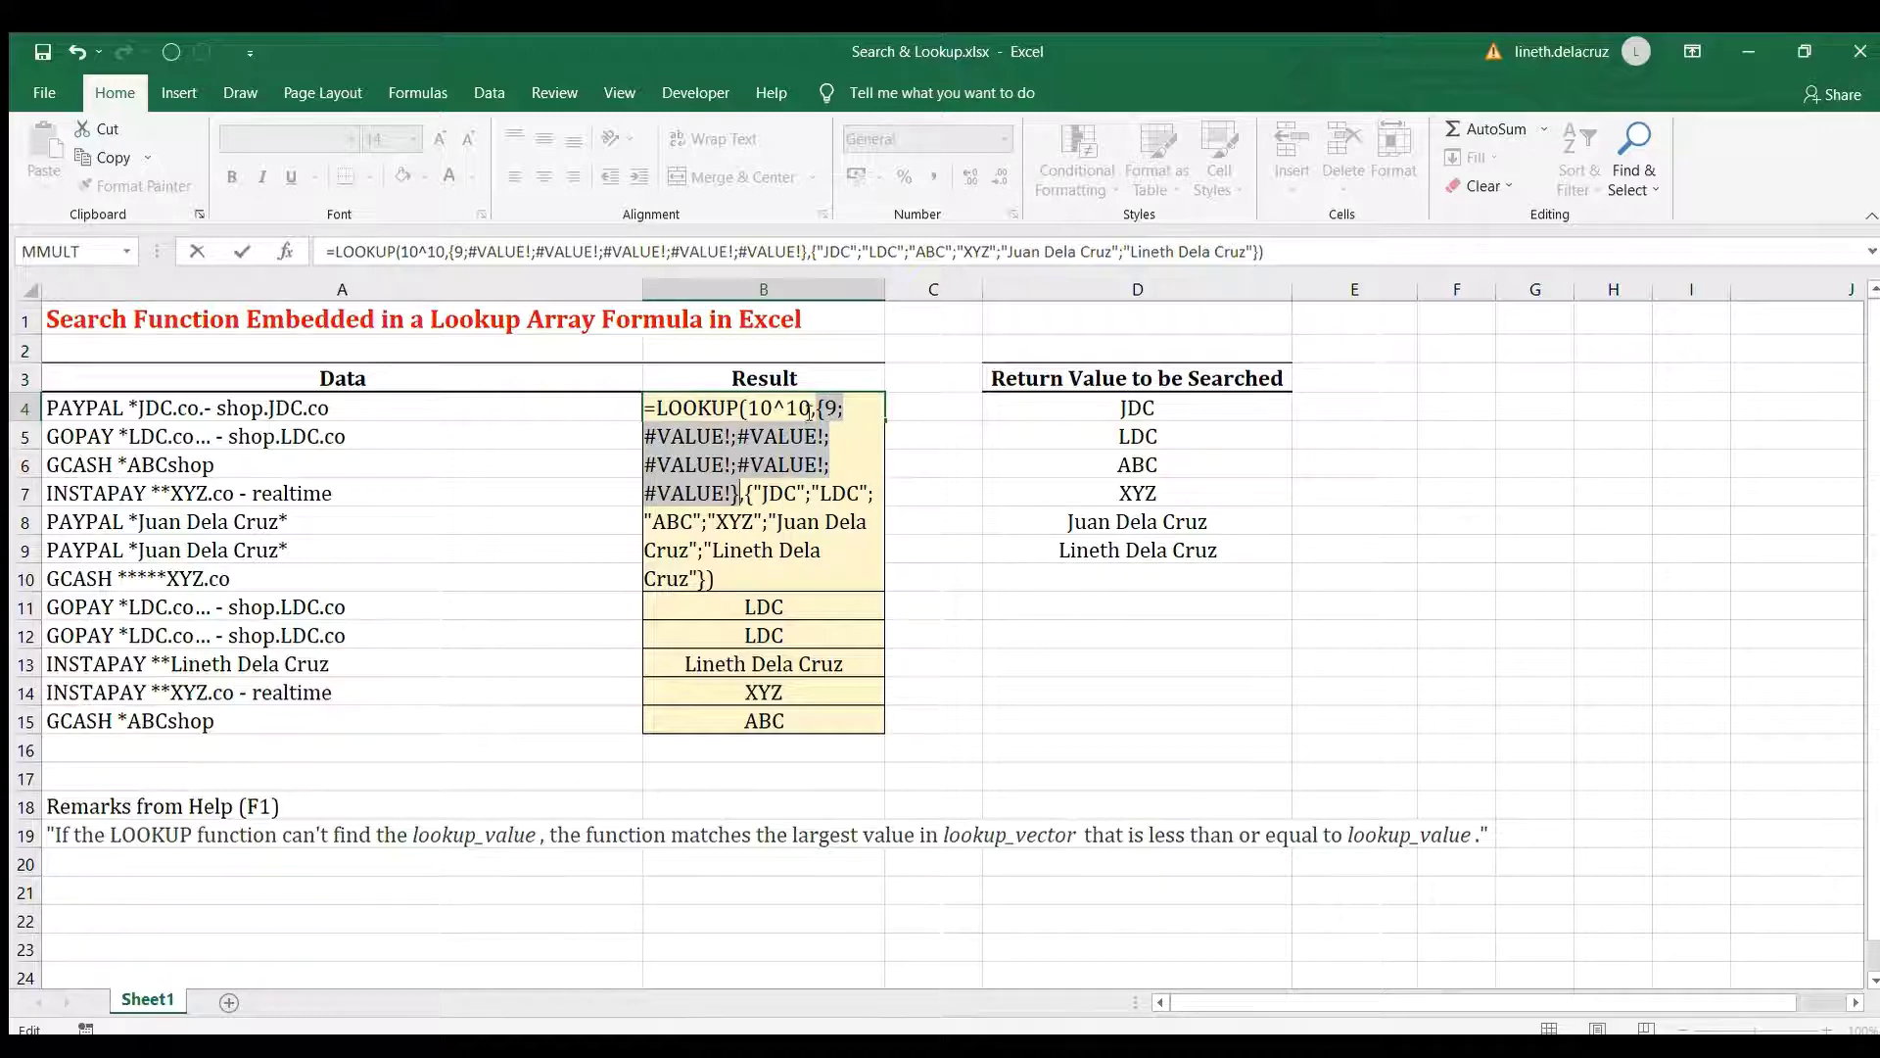
left_click_drag(812, 407, 750, 408)
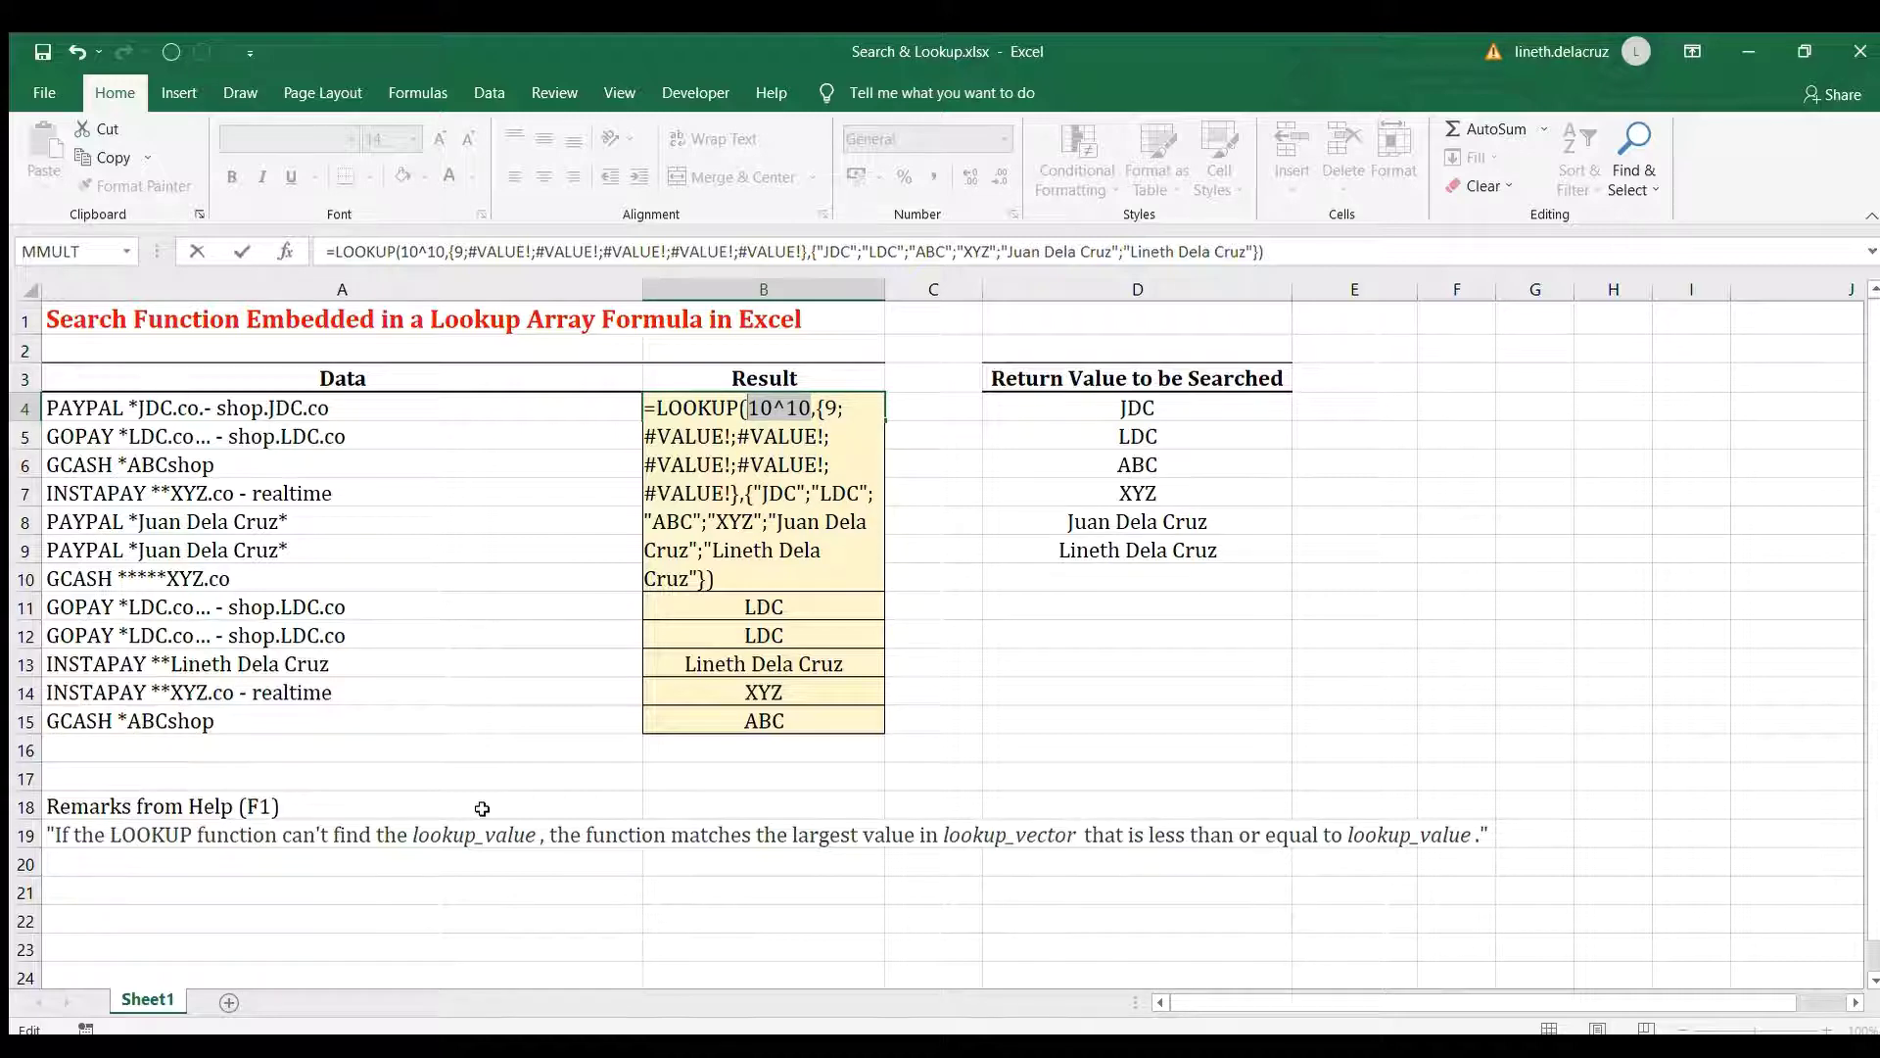
left_click(823, 409)
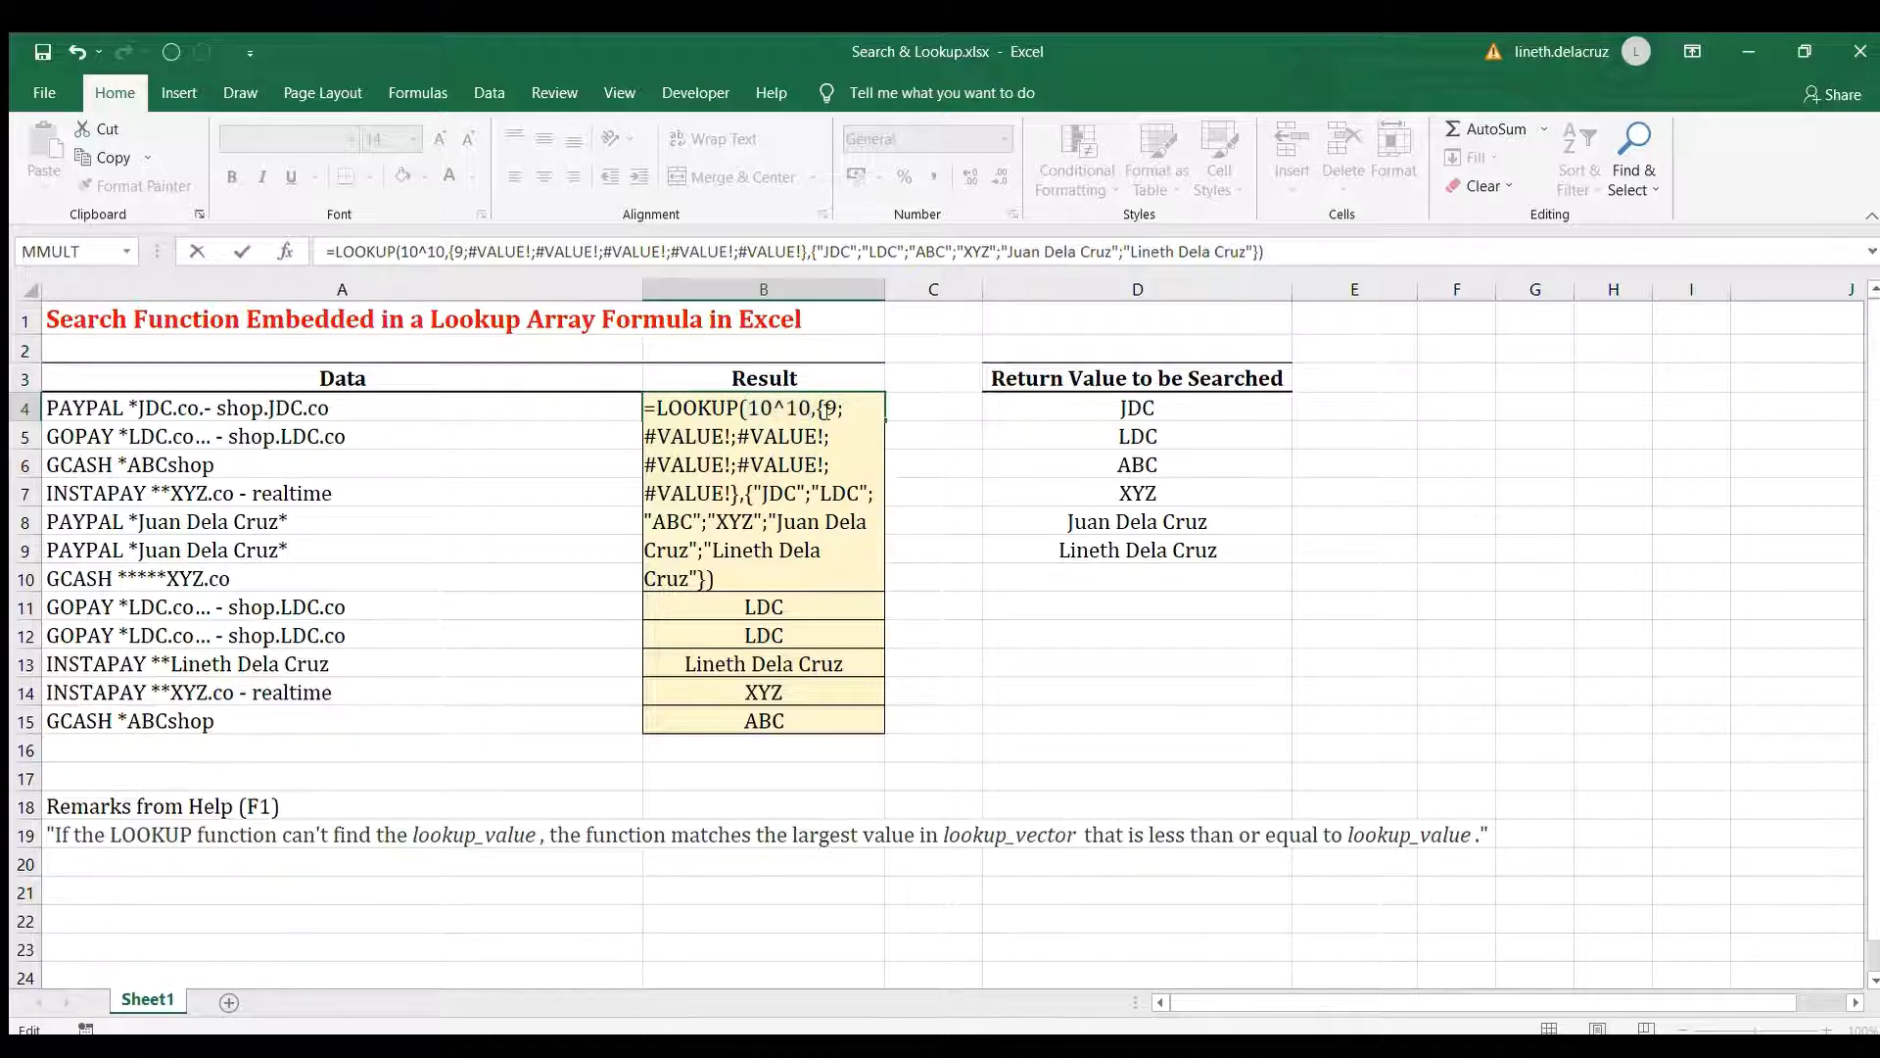
left_click_drag(824, 409, 738, 504)
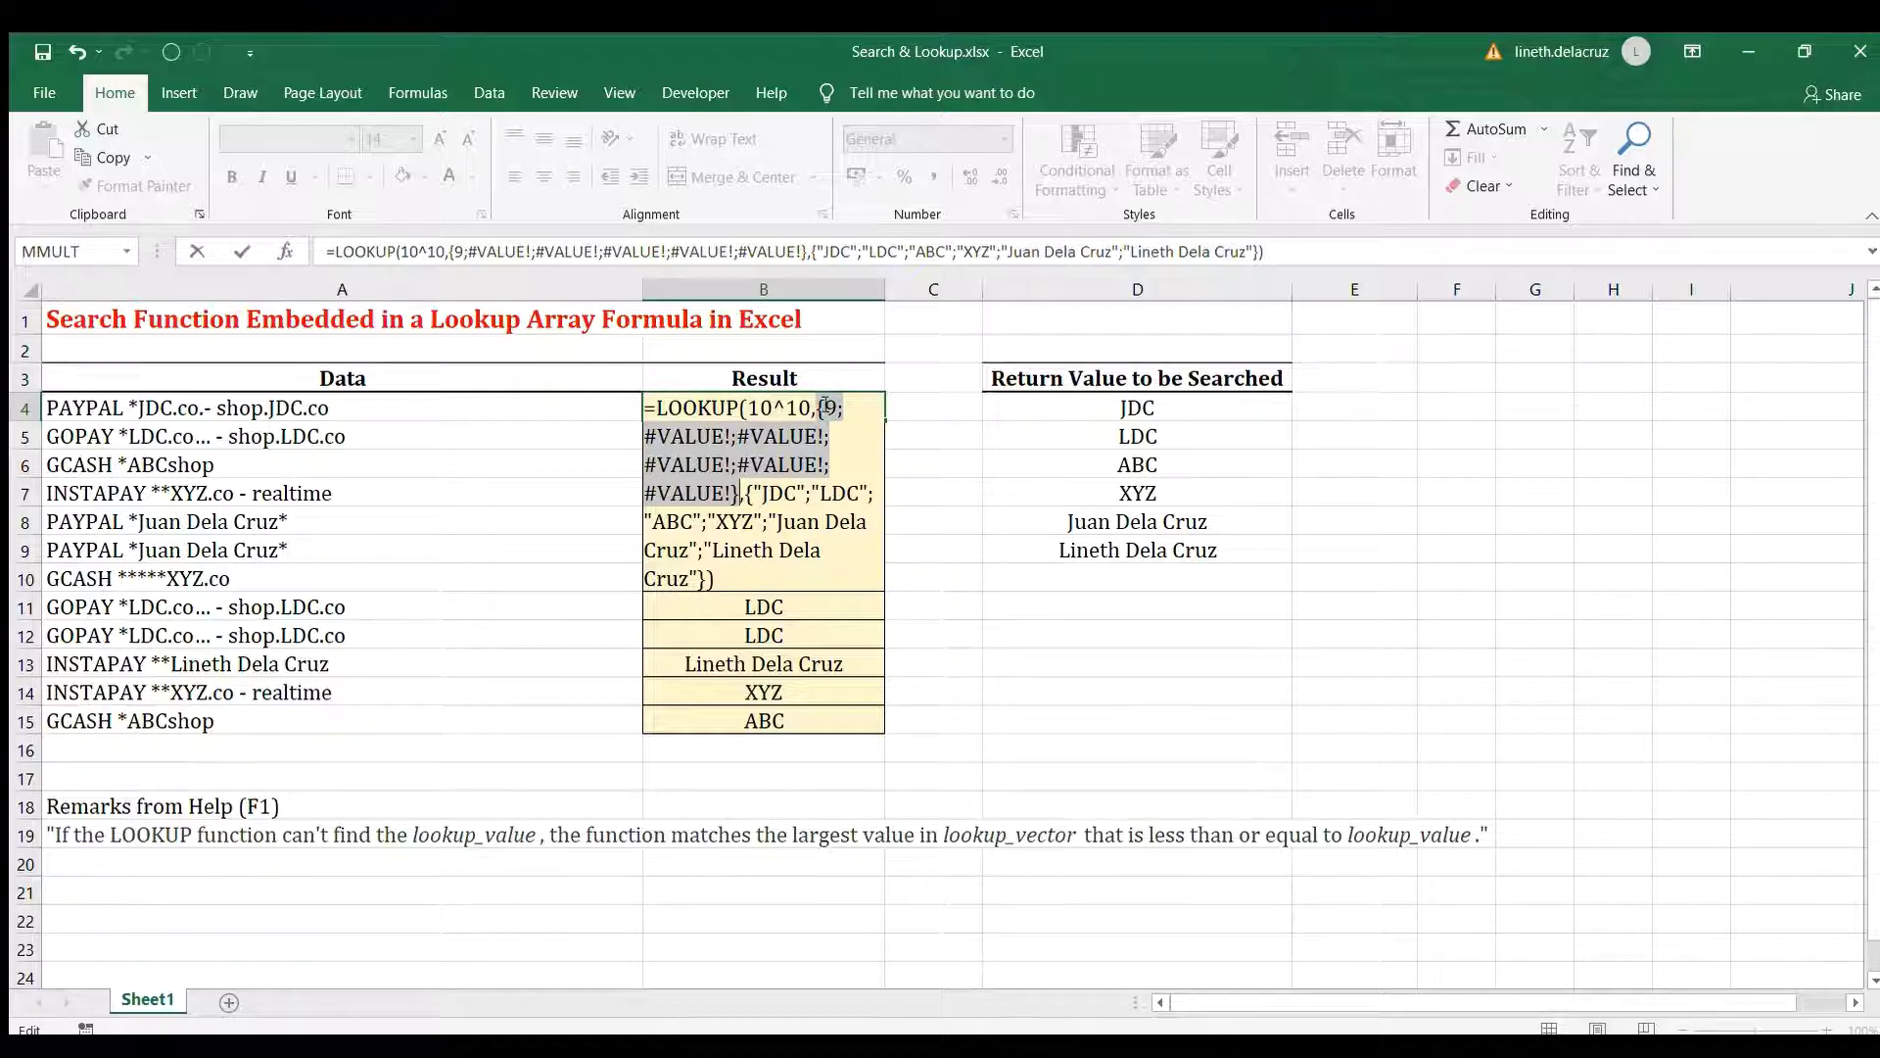
left_click_drag(825, 406, 742, 493)
Enter =SEARCH($D$4:$D$9,A4) in C4
key("Tab")
type("=s")
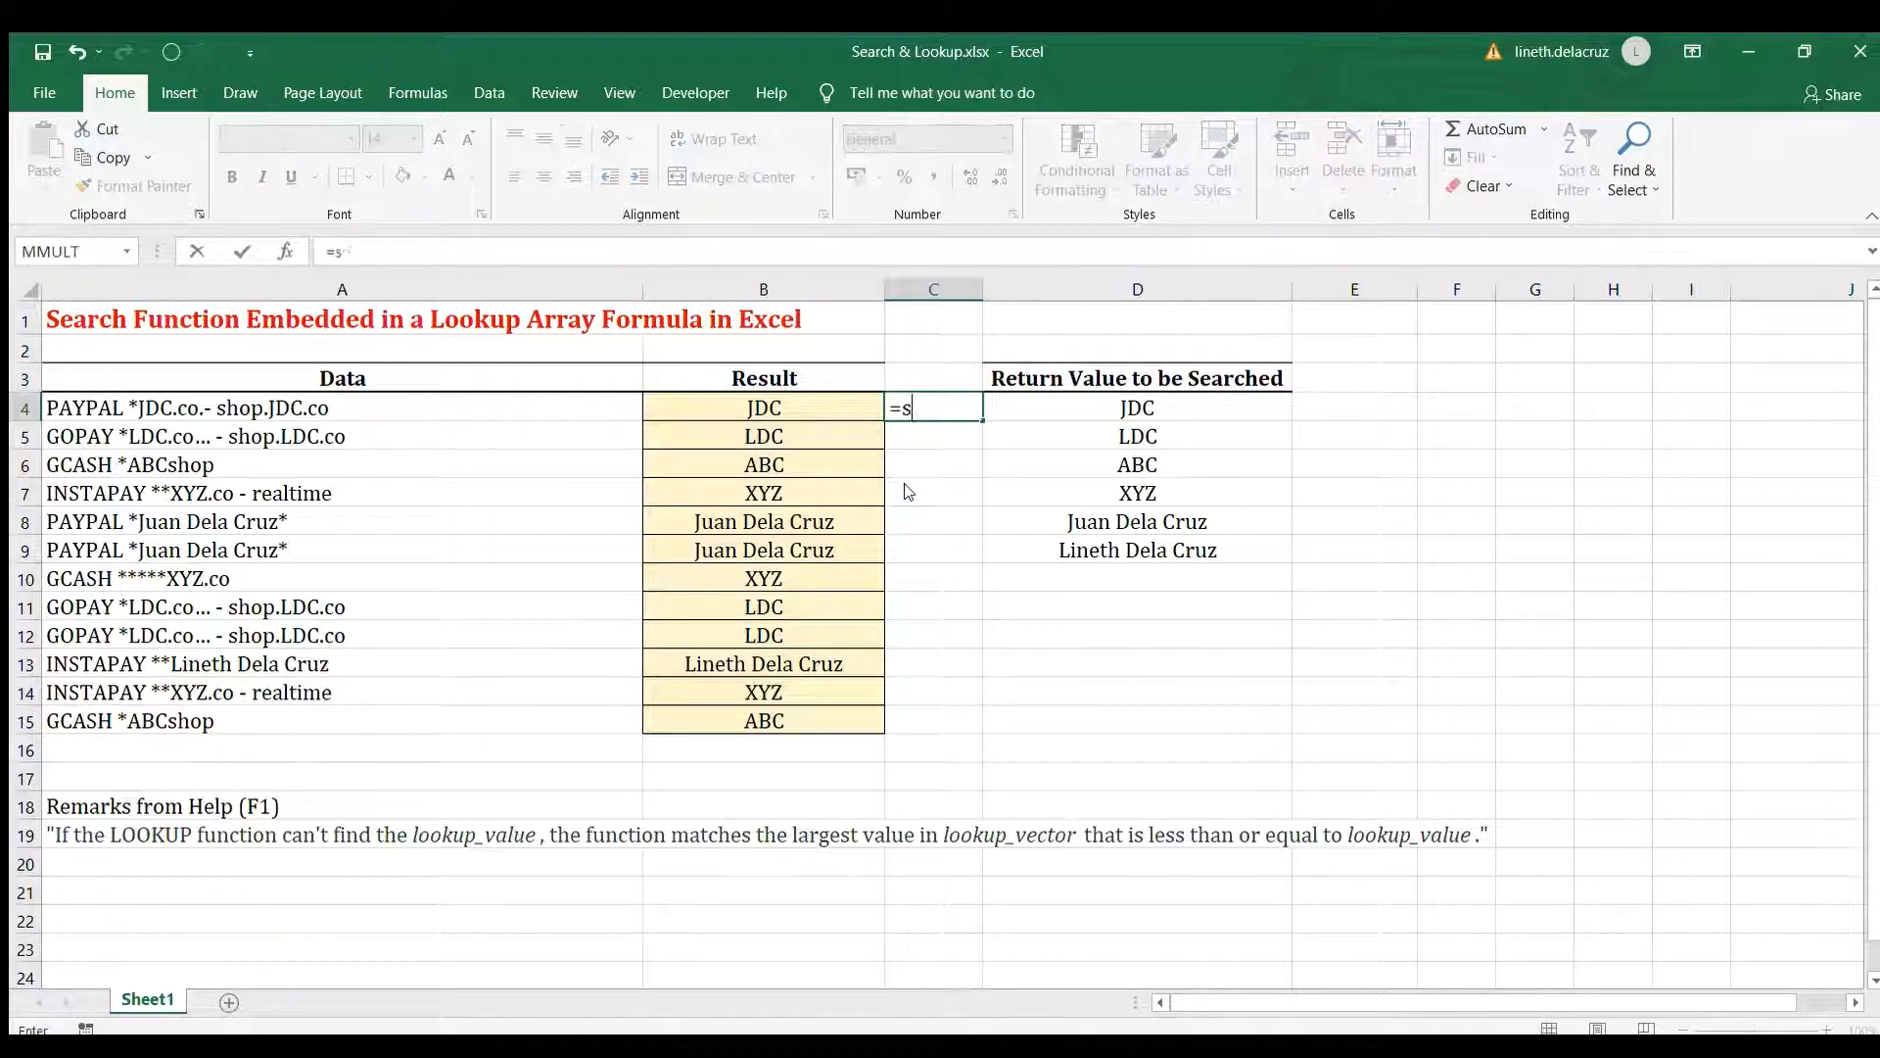
type("earch(")
left_click_drag(1103, 409, 1103, 534)
key("F4")
type(",")
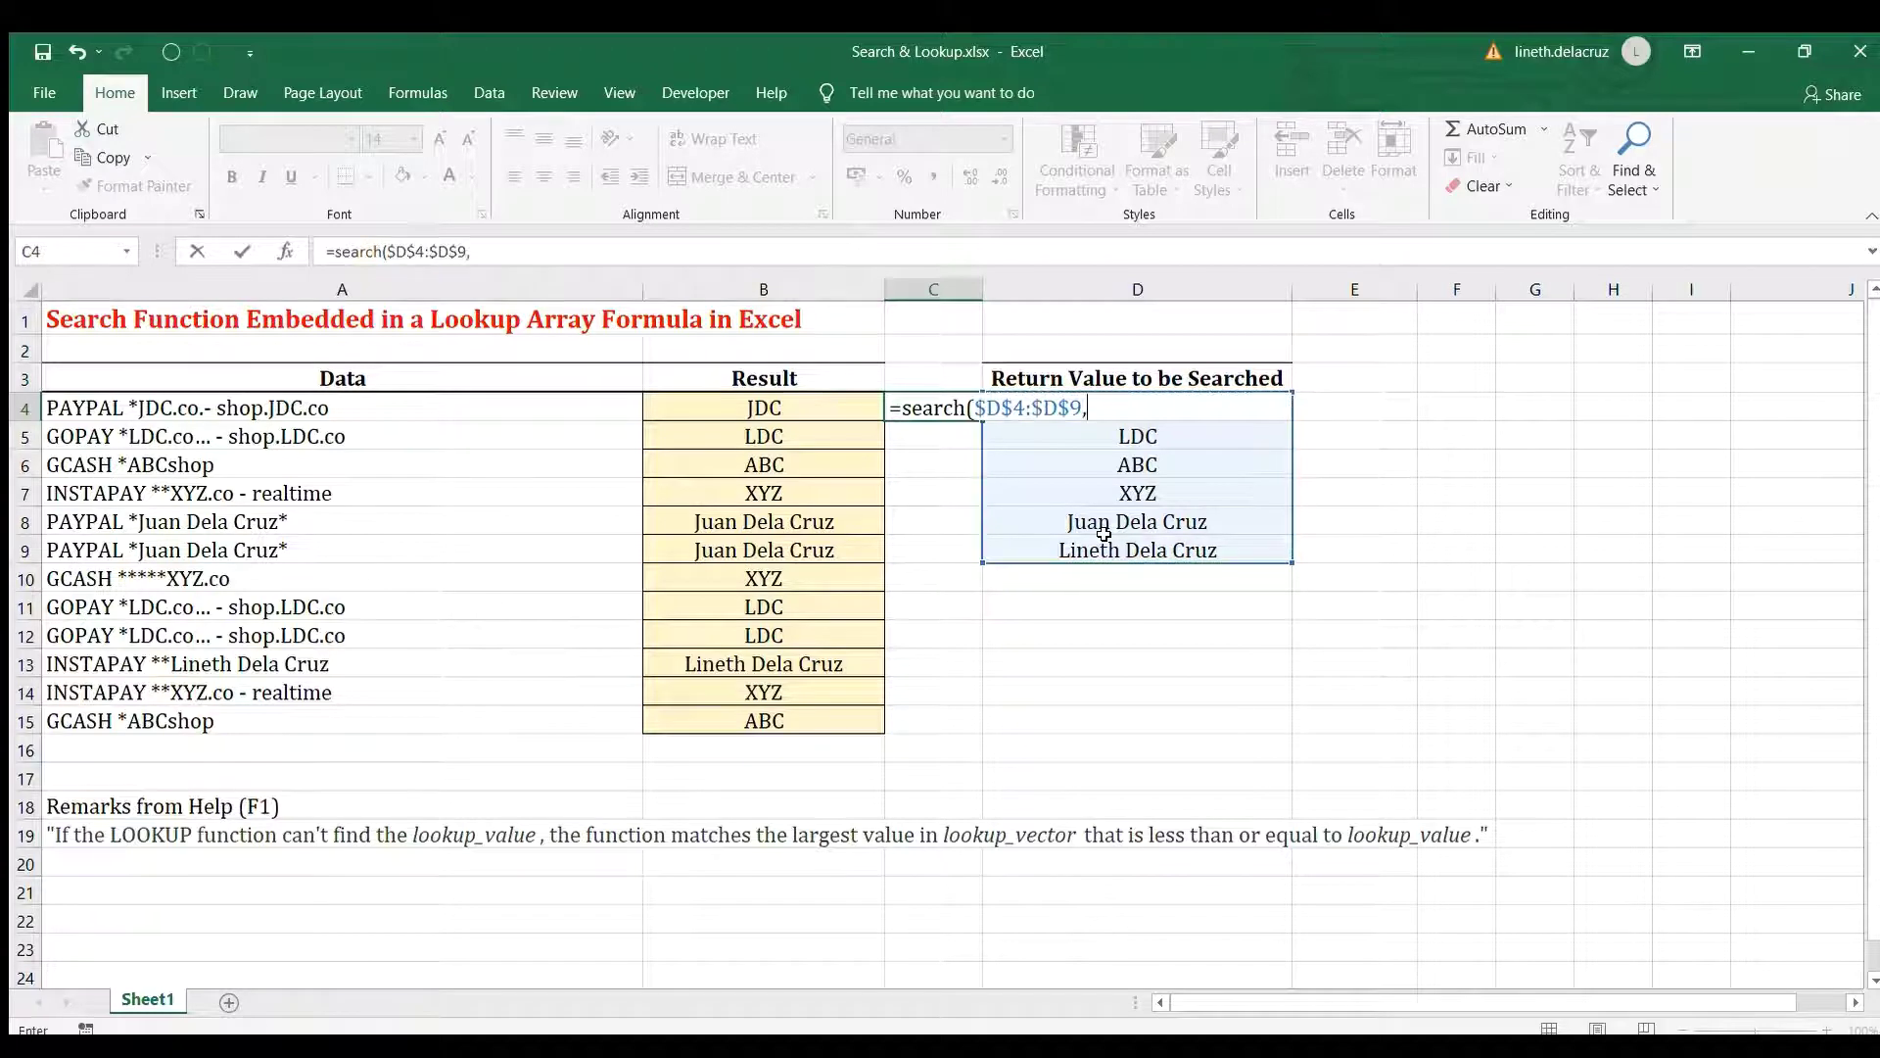
left_click(254, 404)
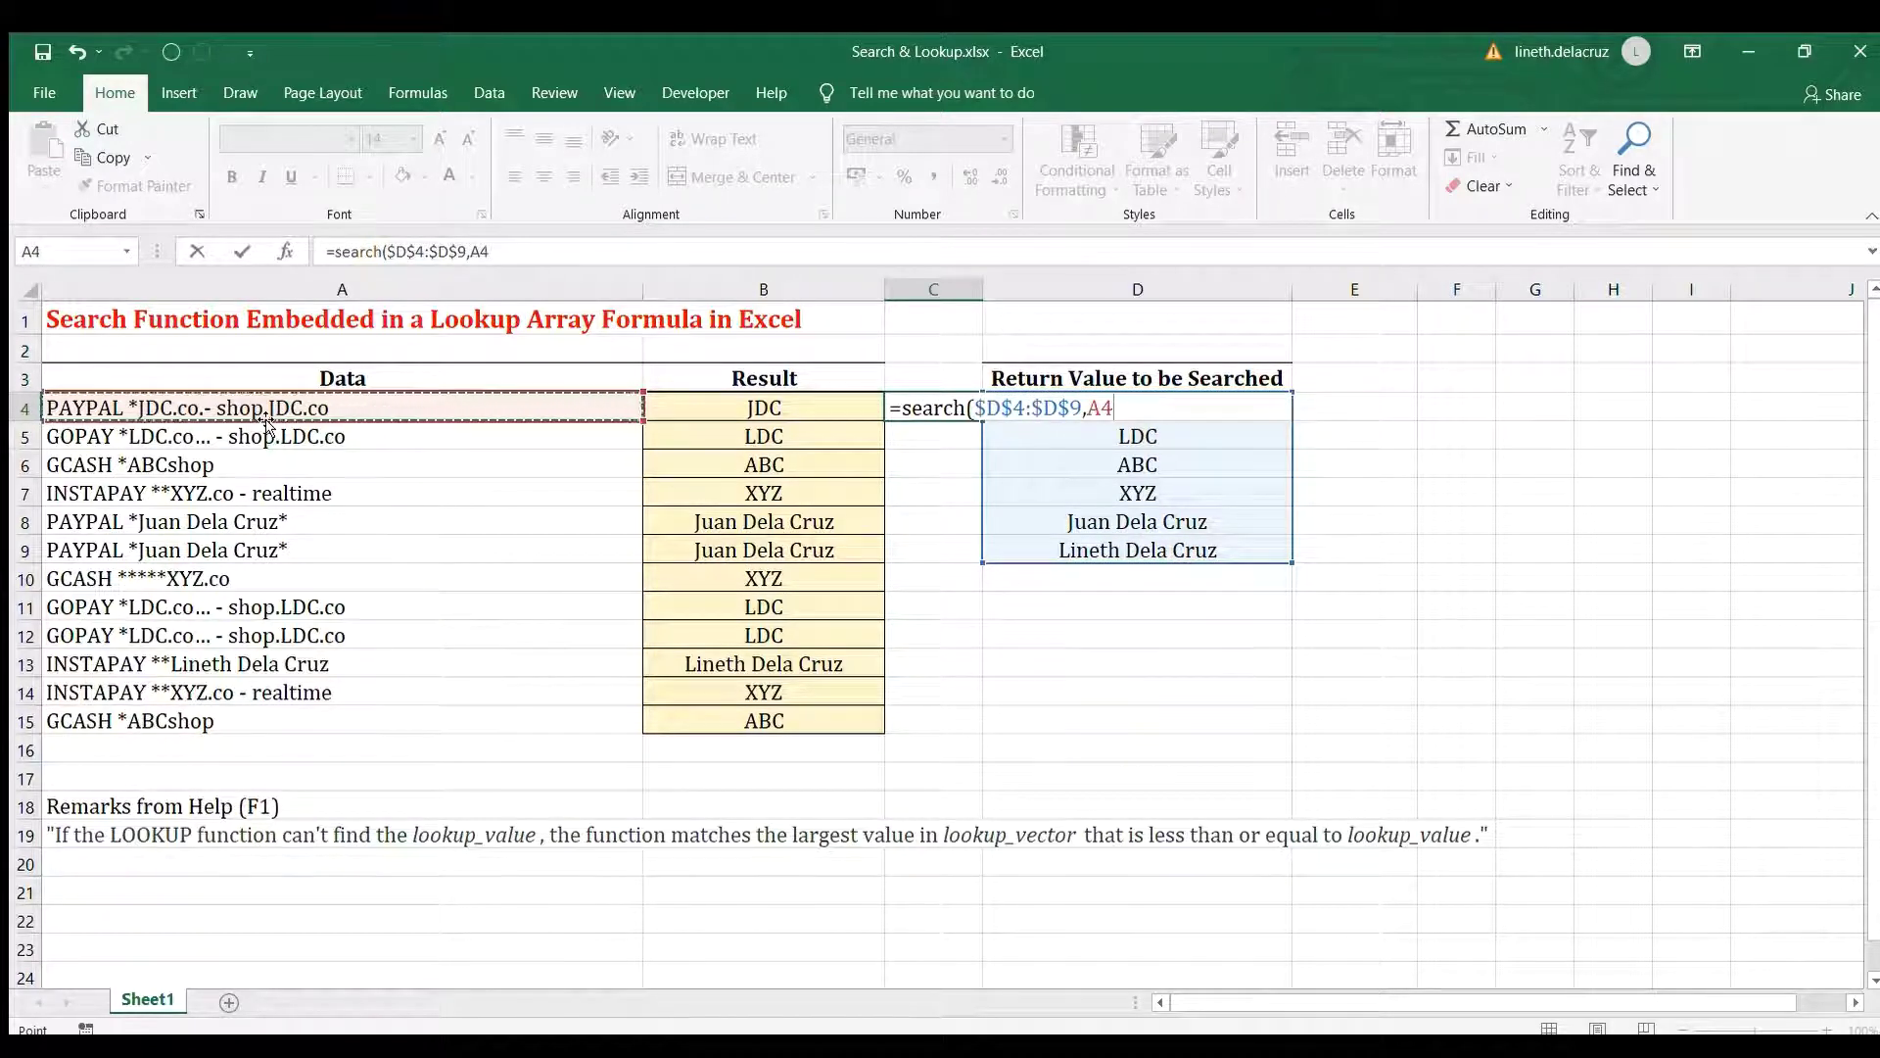
key("Return")
Copy C4's SEARCH formula down into C5:C15
key("Up")
key("ctrl+c")
key("Down")
key("shift+Down")
key("shift+Down")
key("shift+Down")
key("shift+Down")
key("shift+Down")
key("shift+Down")
key("shift+Down")
key("shift+Down")
key("shift+Down")
key("shift+Down")
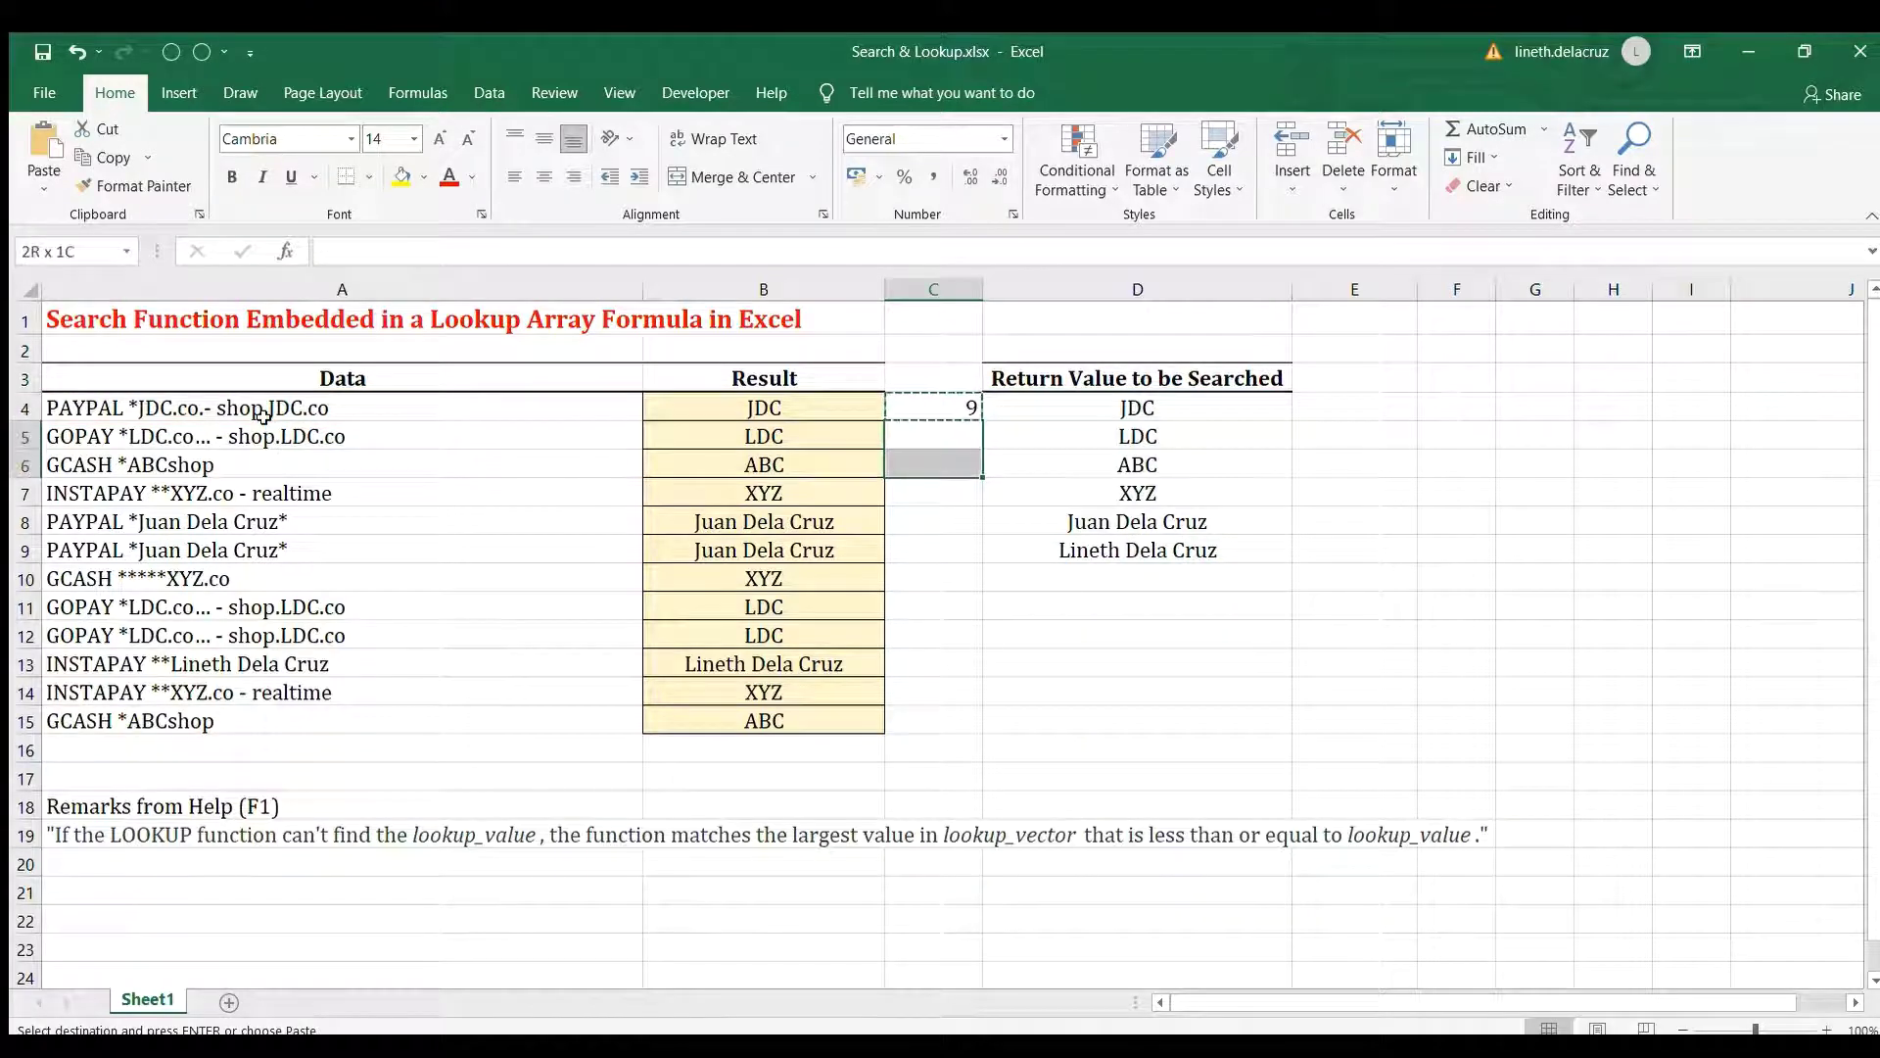
key("ctrl+v")
key("Up")
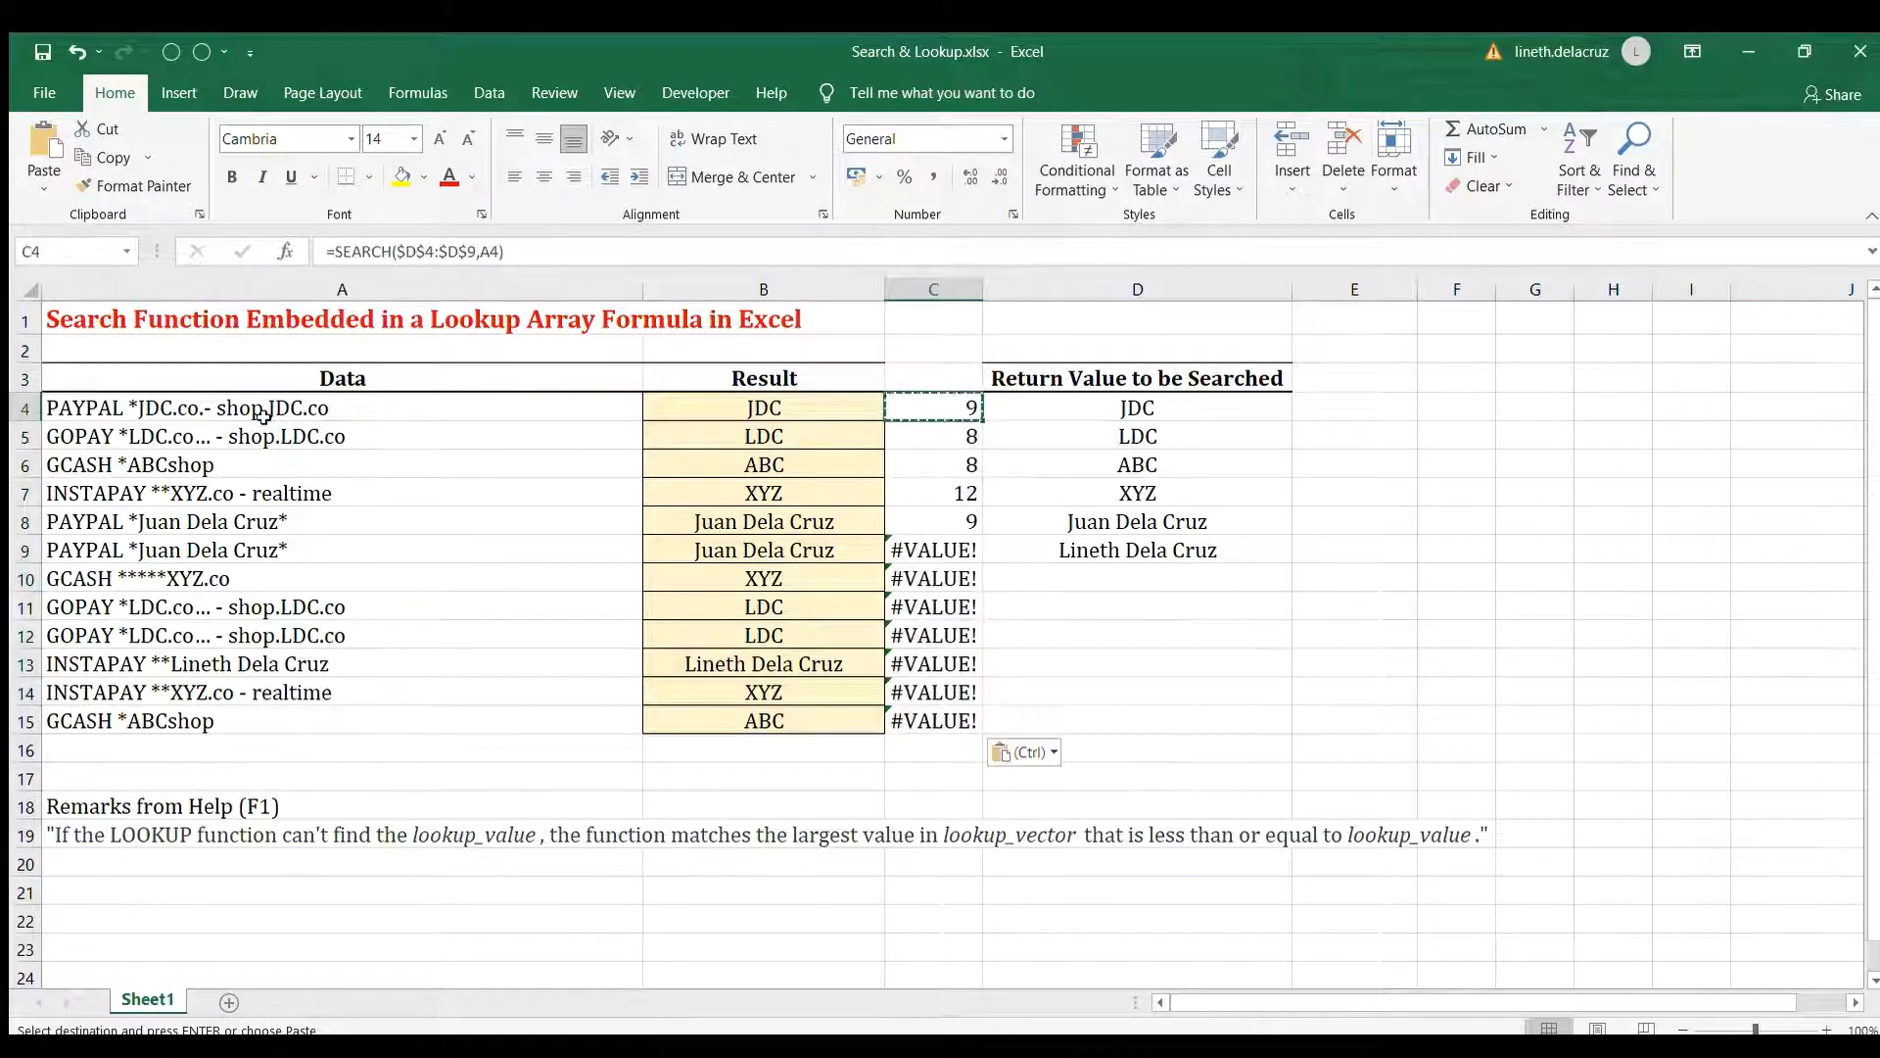
Compare C4's SEARCH result against the lookup value JDC in D4 and the payment text in A4
left_click(1081, 408)
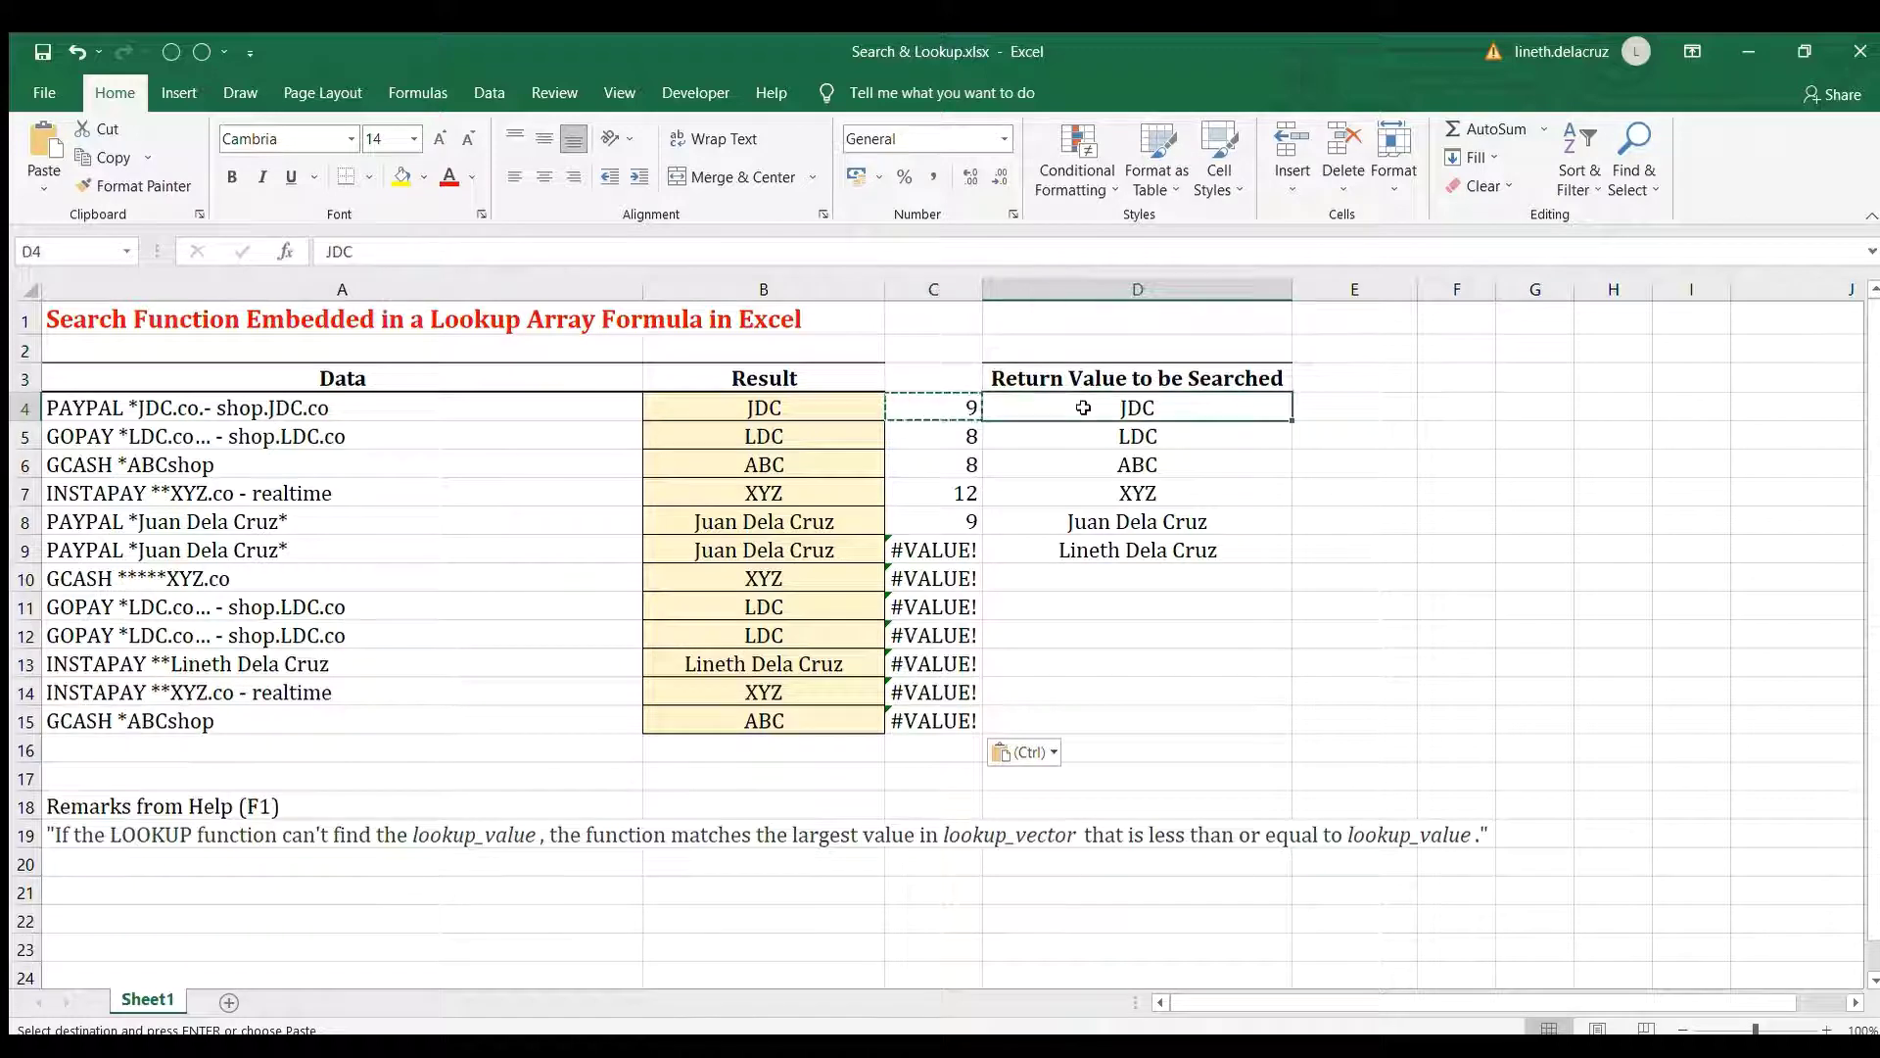
left_click(943, 409)
left_click(1109, 406)
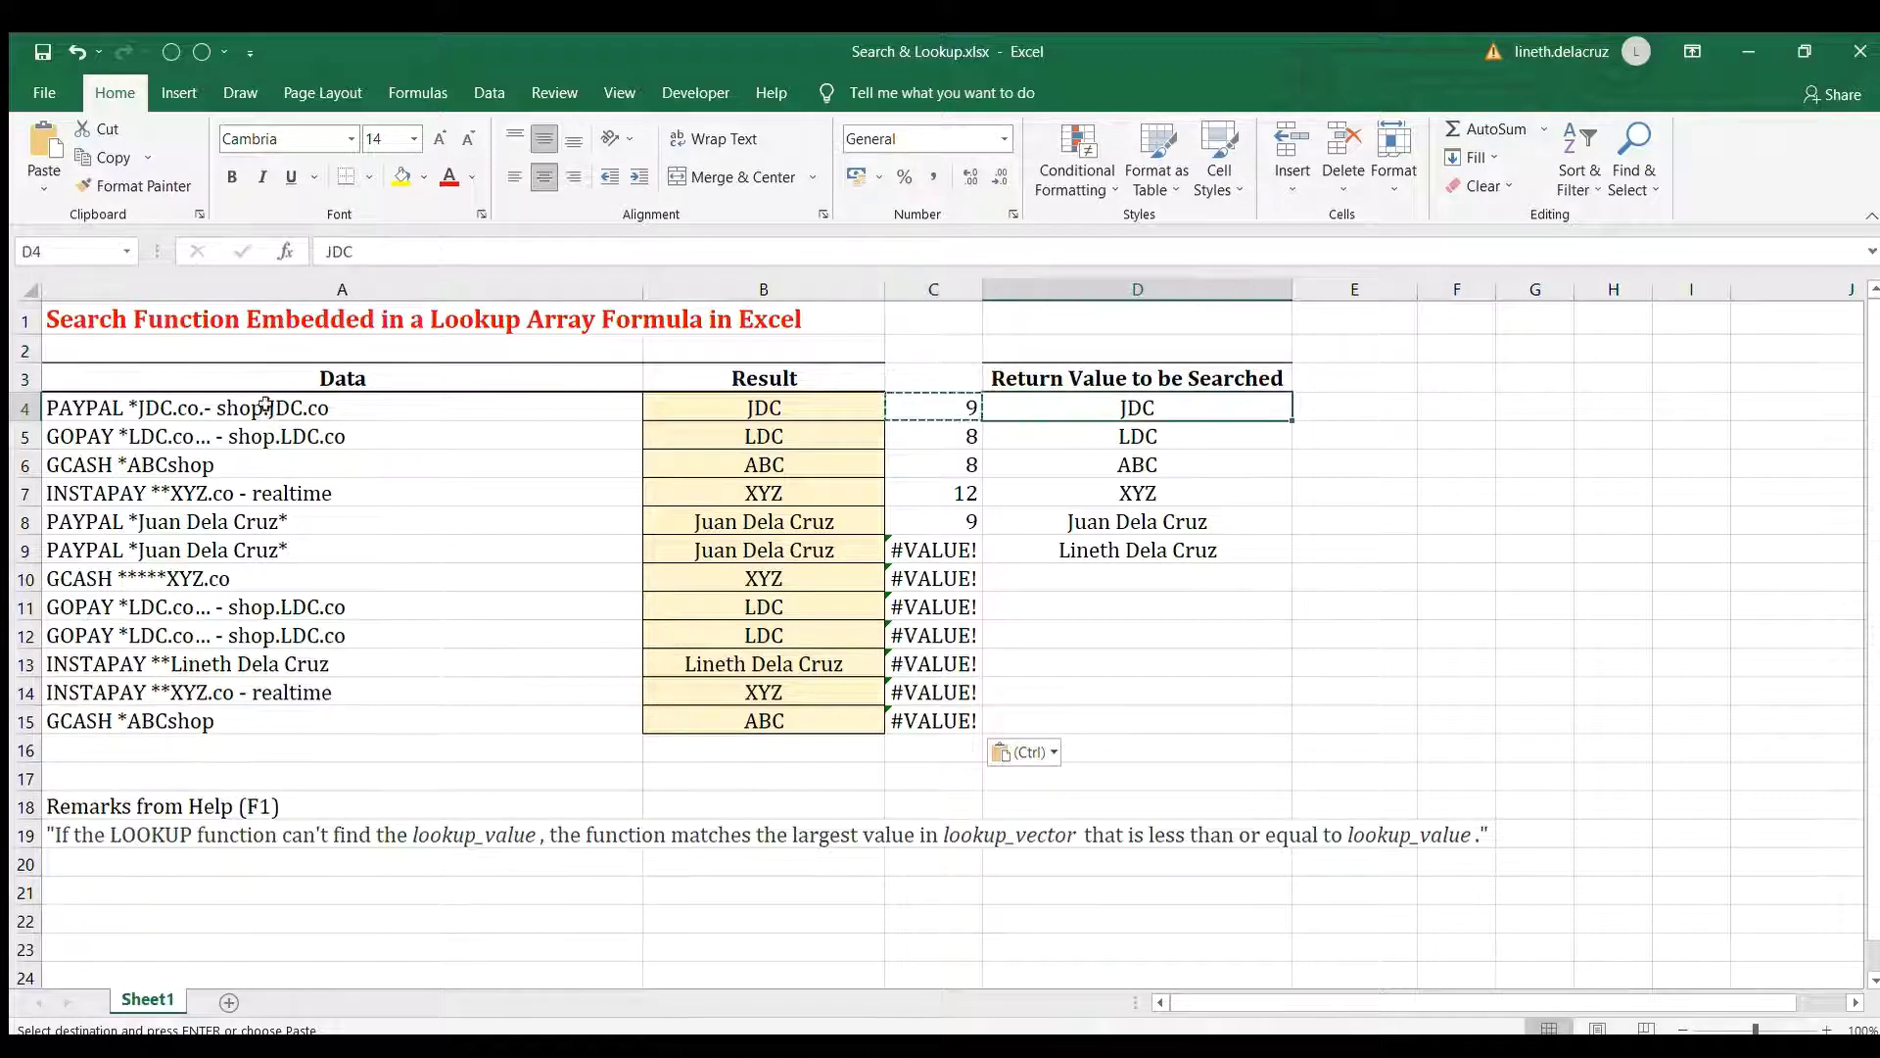
left_click(149, 396)
left_click(1146, 416)
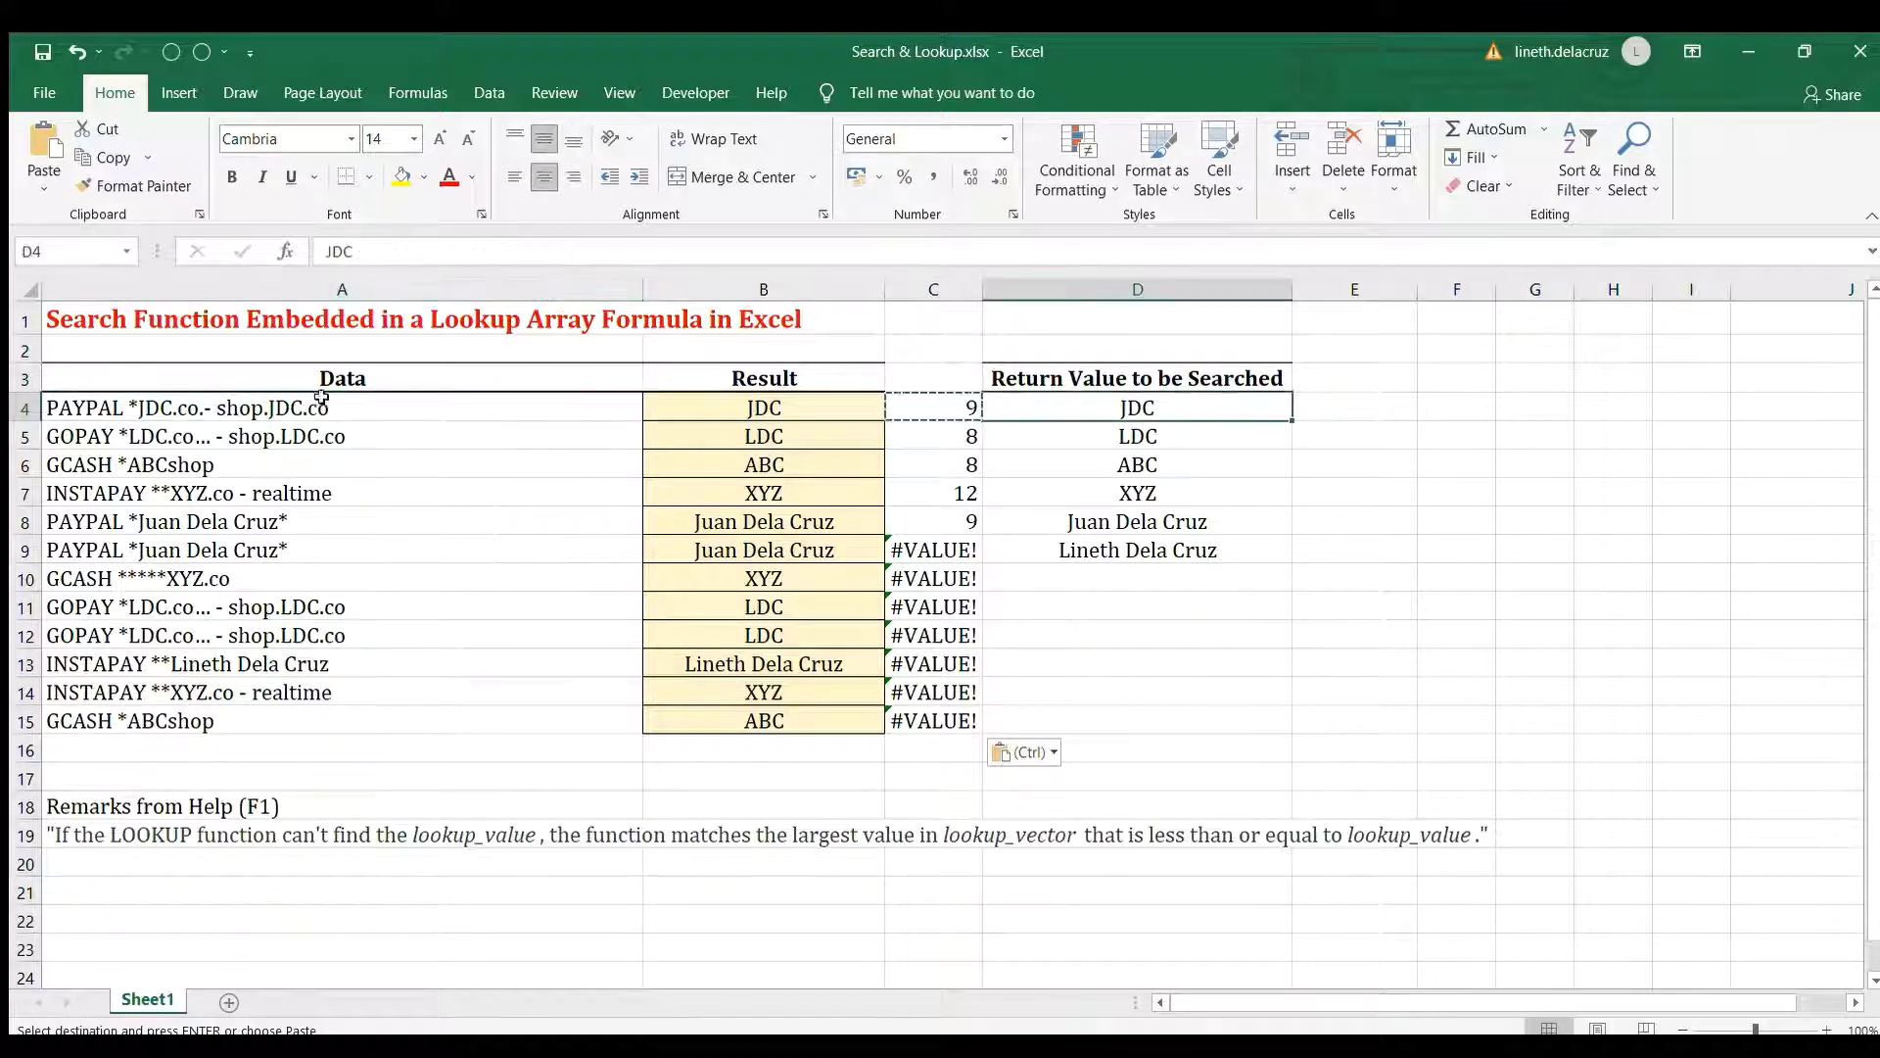
left_click(147, 402)
left_click(1138, 431)
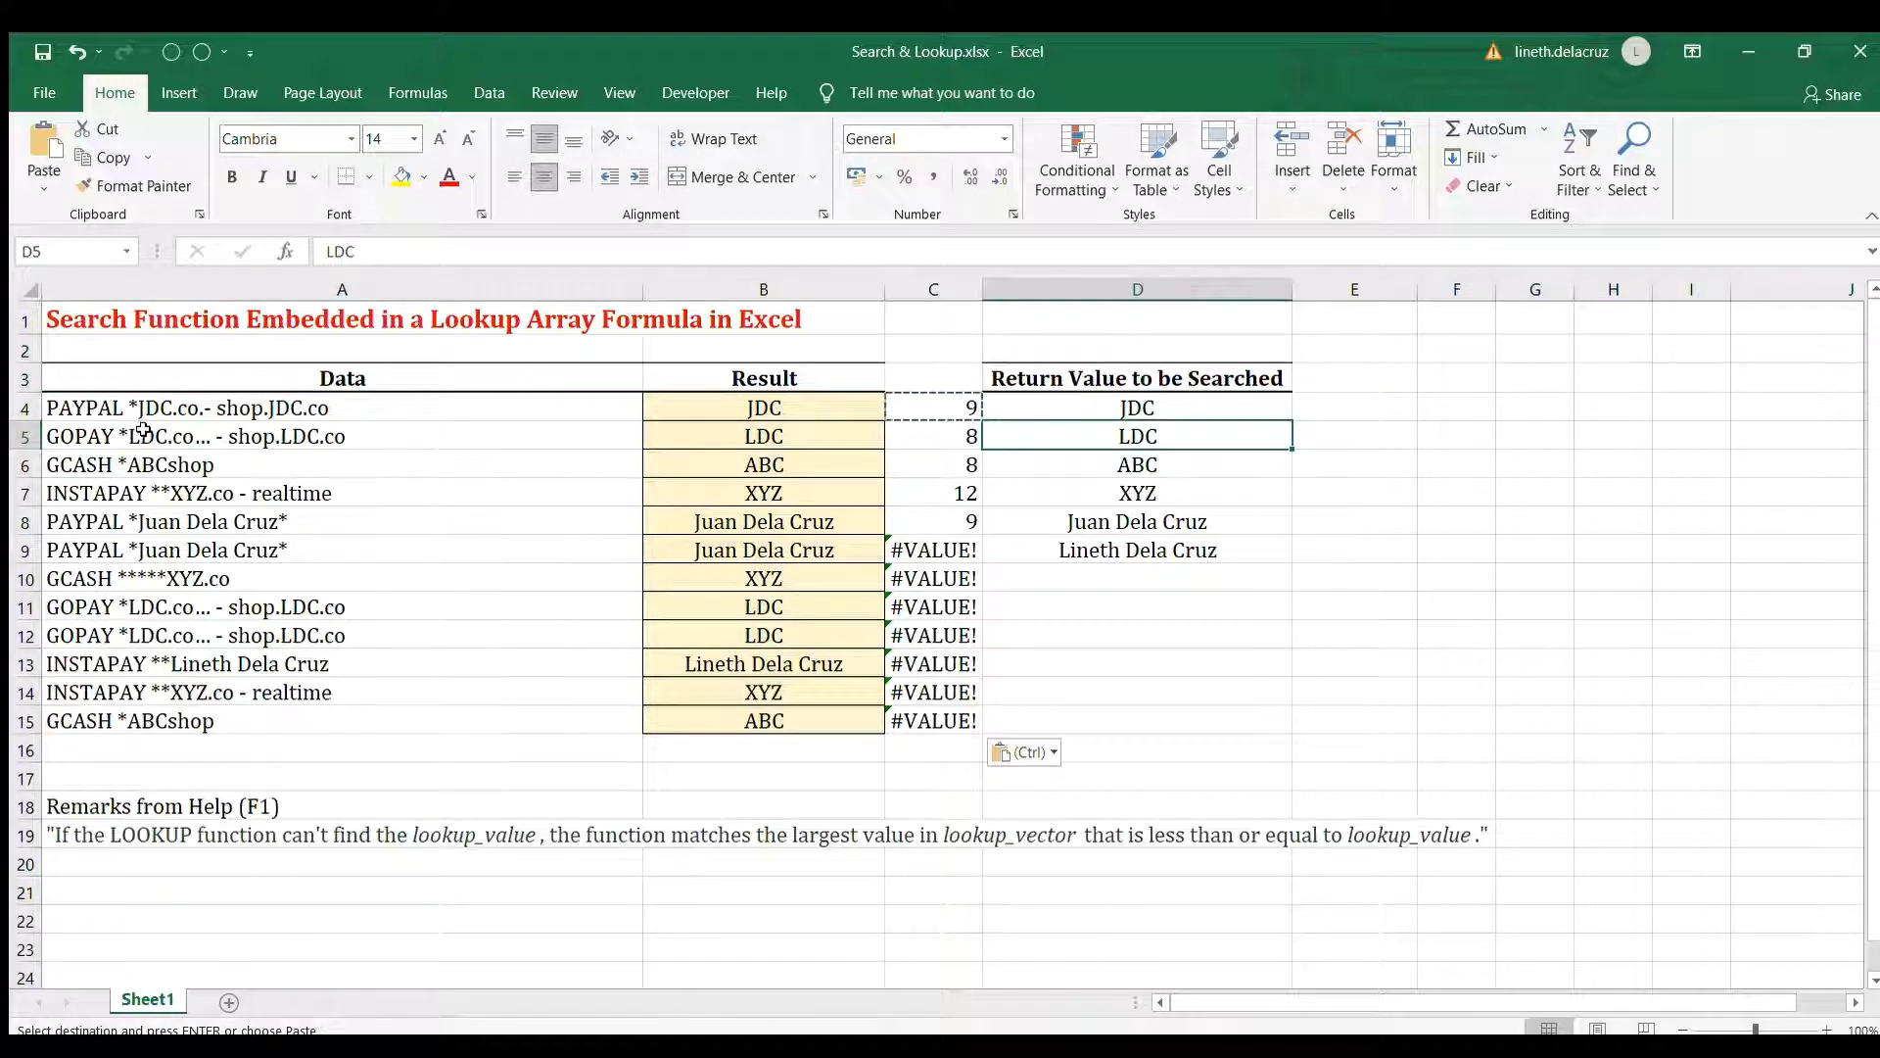
left_click(142, 431)
left_click(1102, 462)
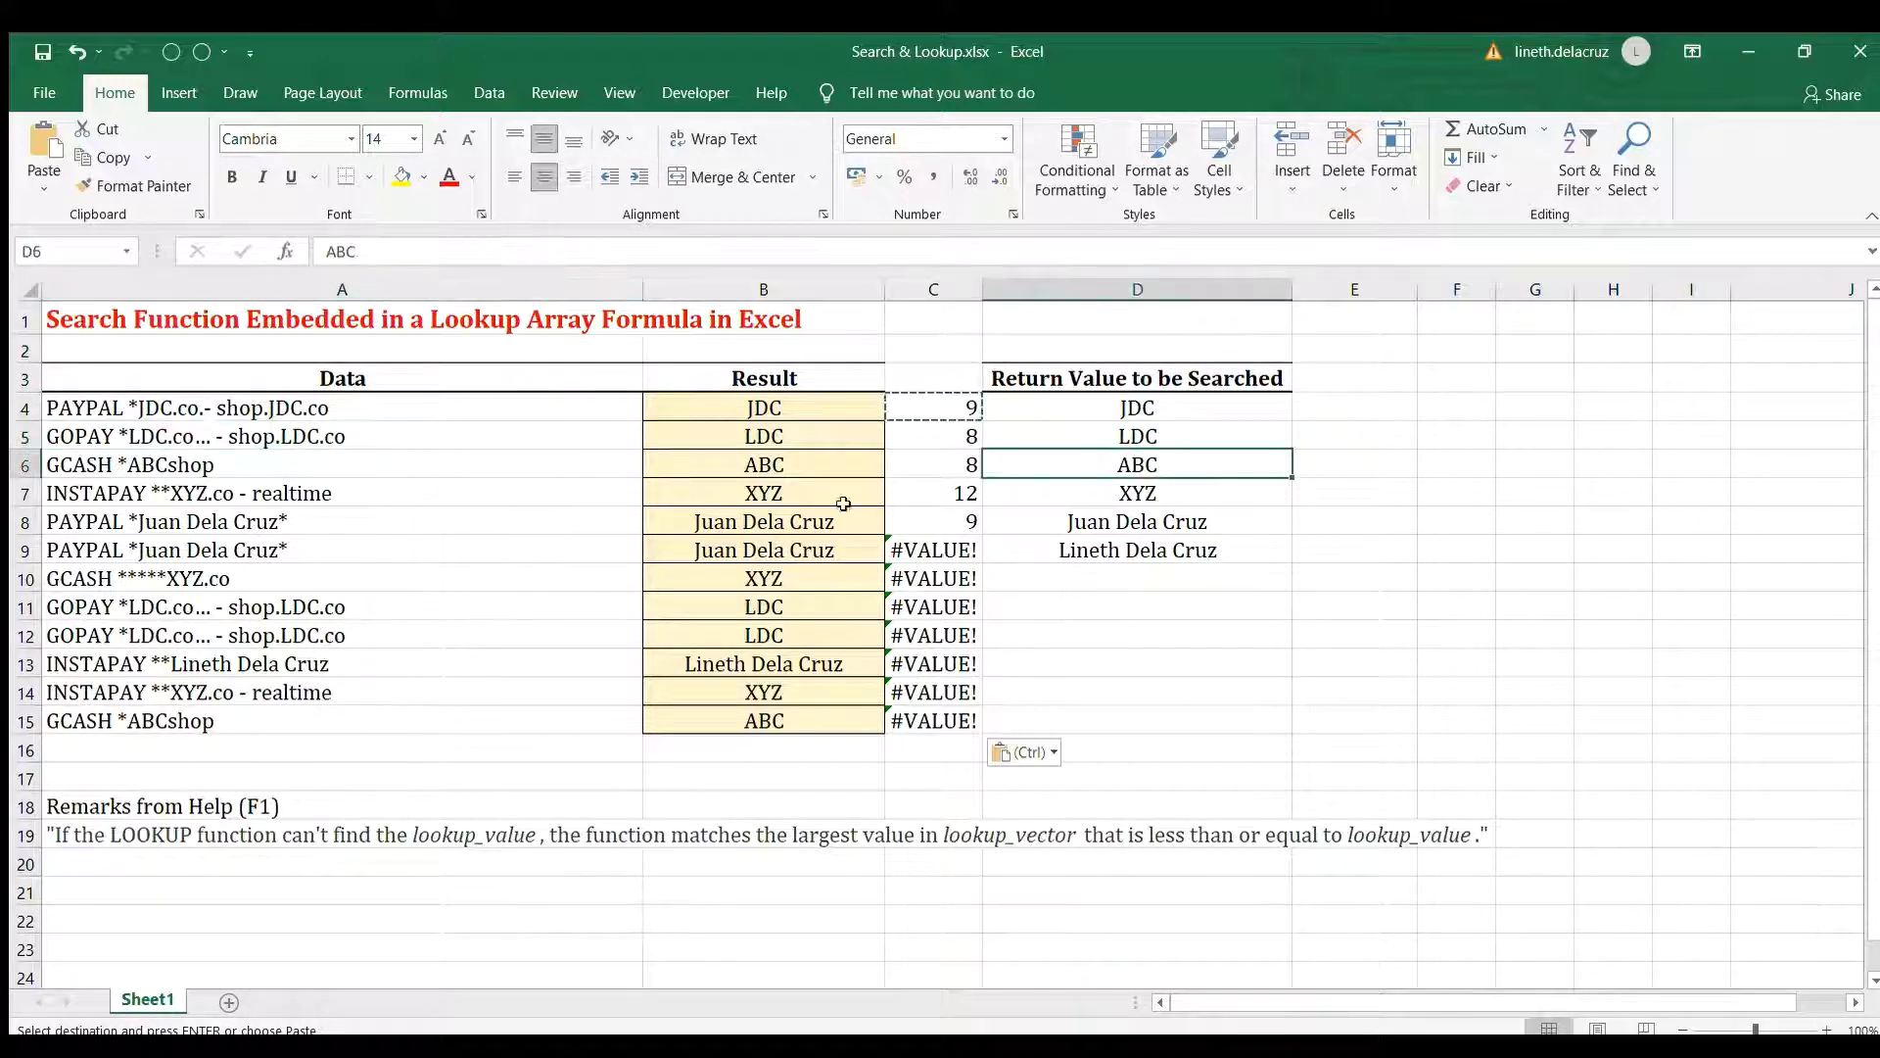
left_click(342, 465, "ctrl")
left_click(1097, 551)
left_click(952, 560)
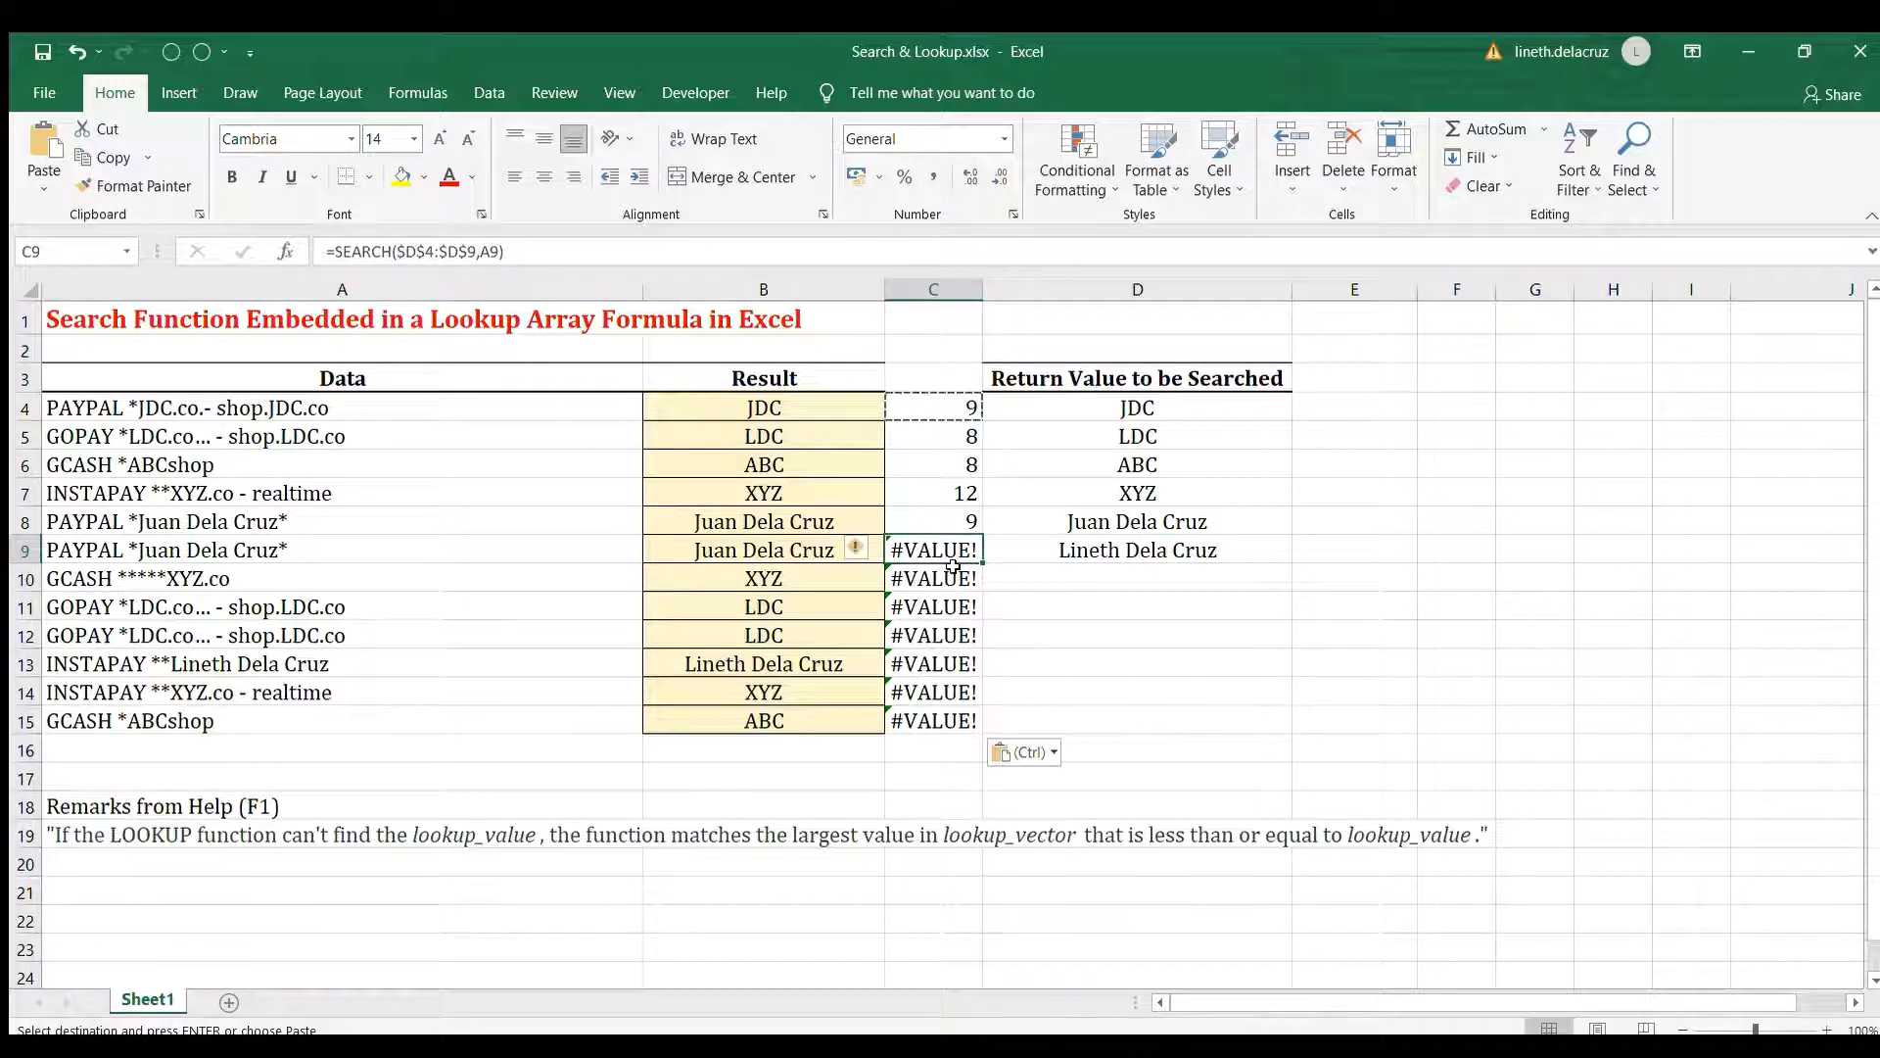
left_click(1085, 553)
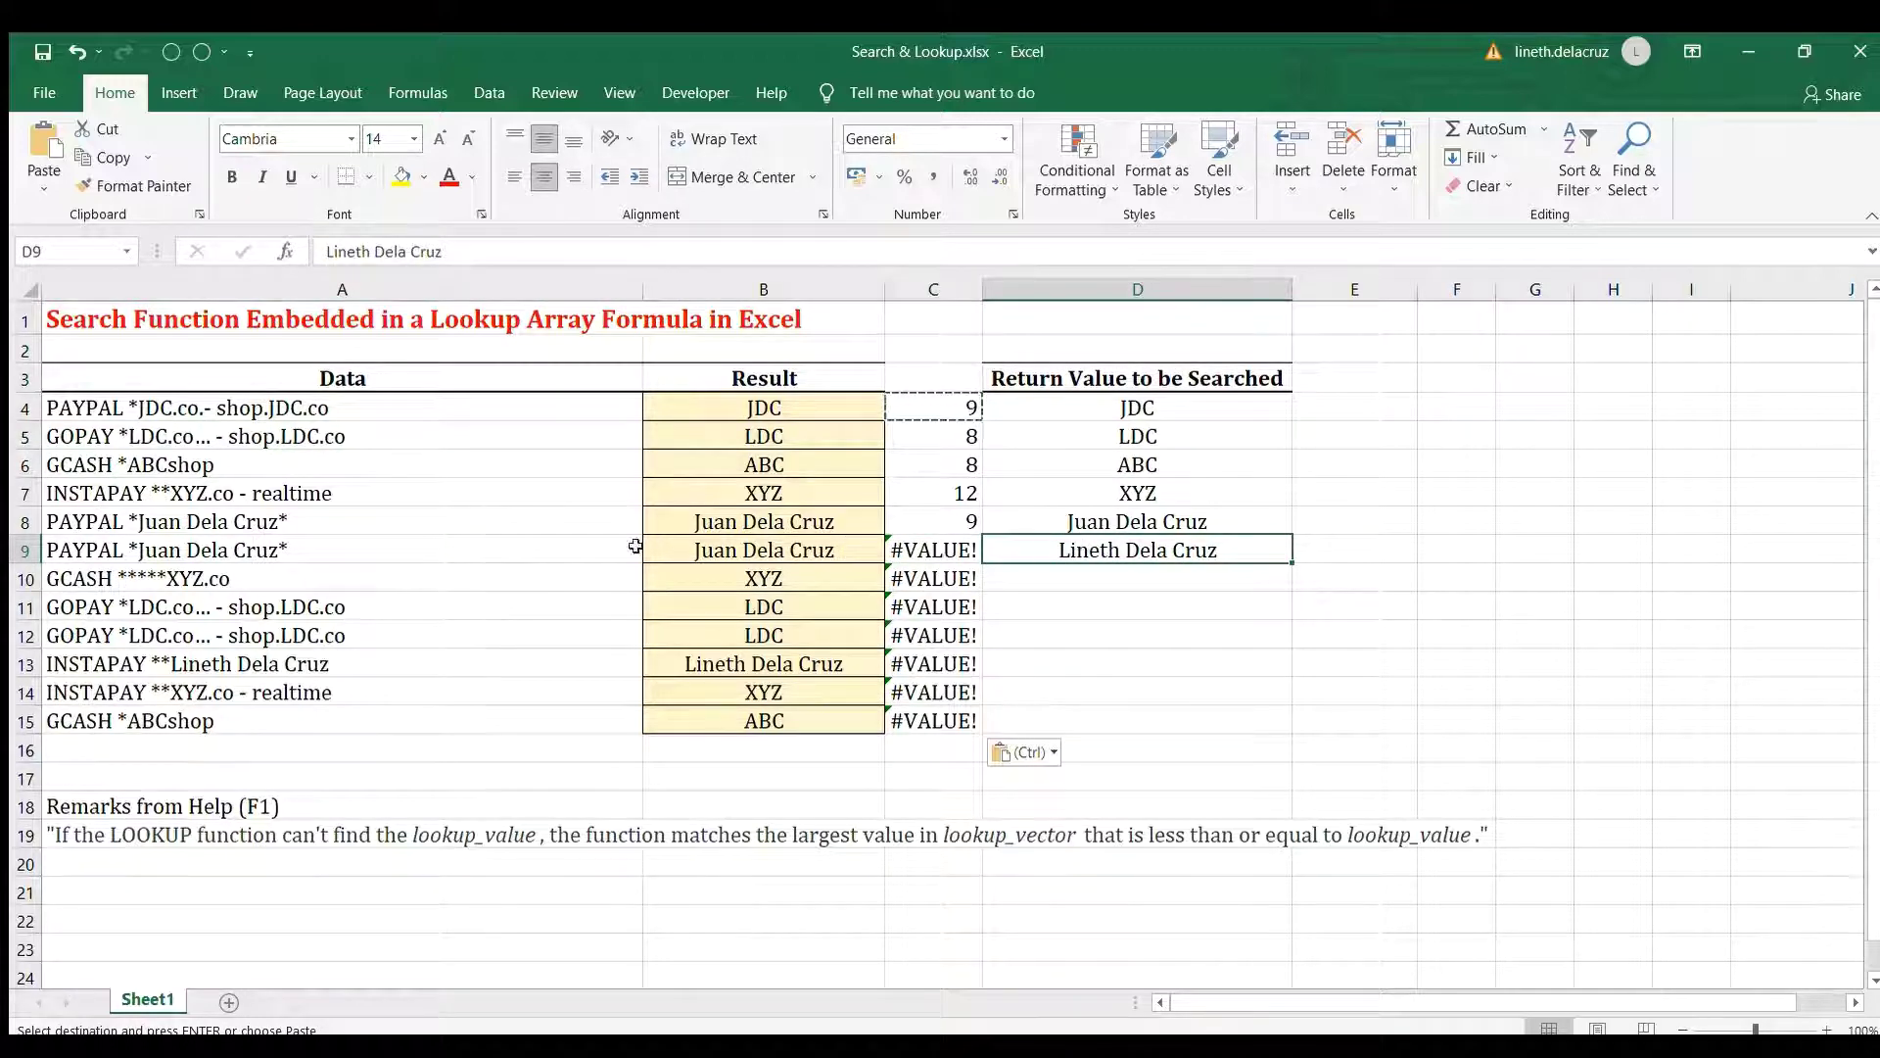
left_click(284, 551, "ctrl")
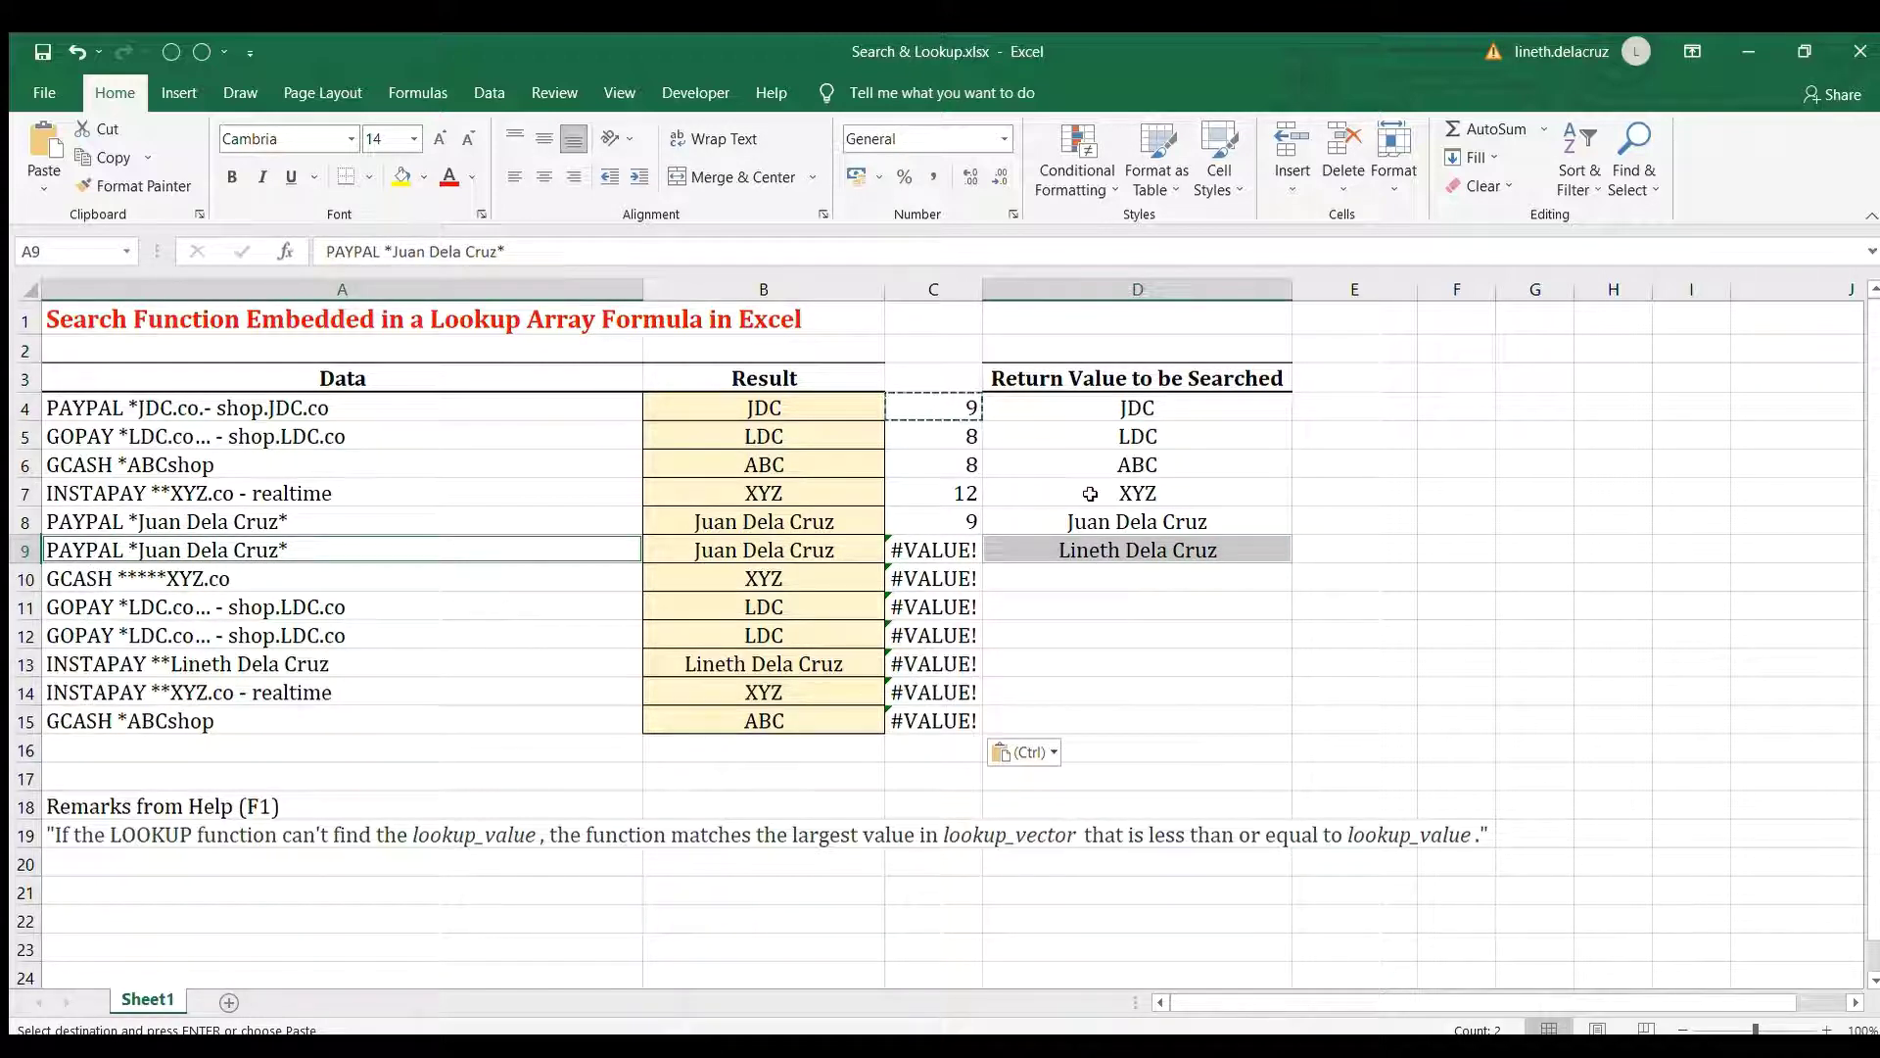
left_click(932, 551)
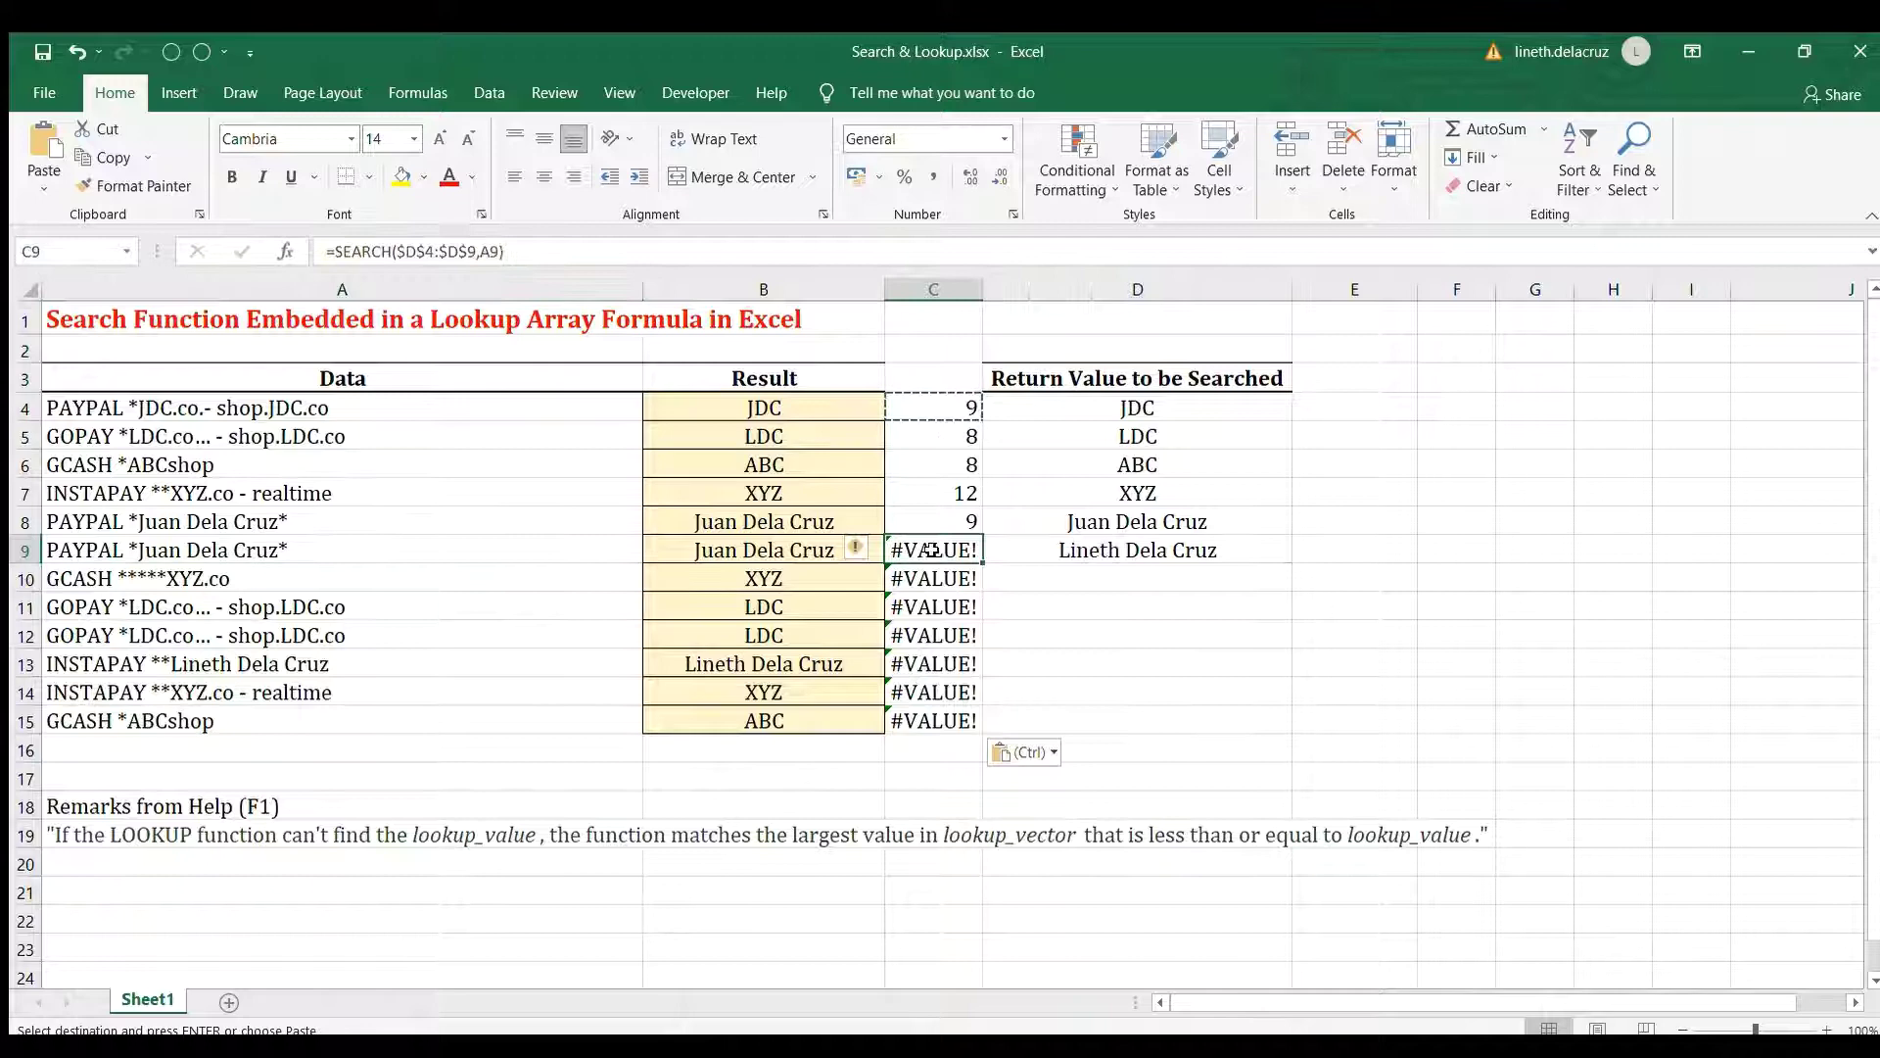
left_click(1151, 587)
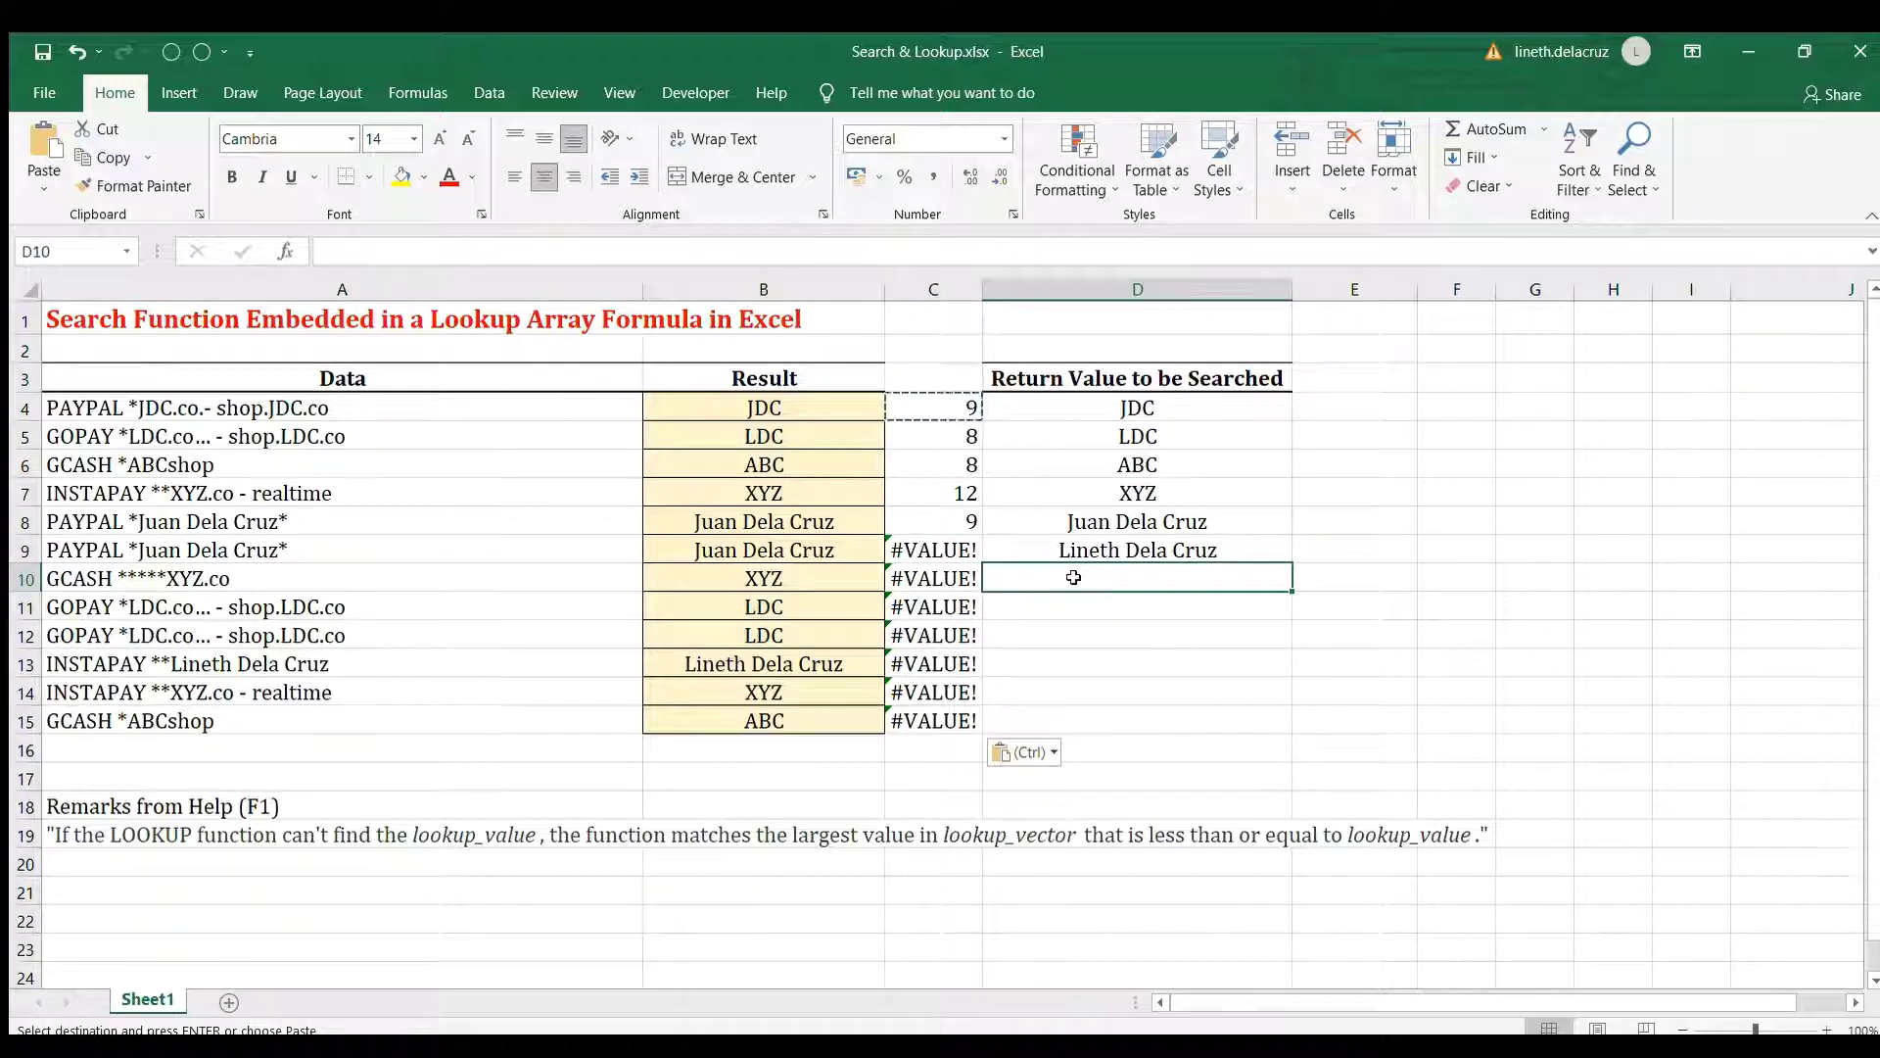
left_click(1138, 407)
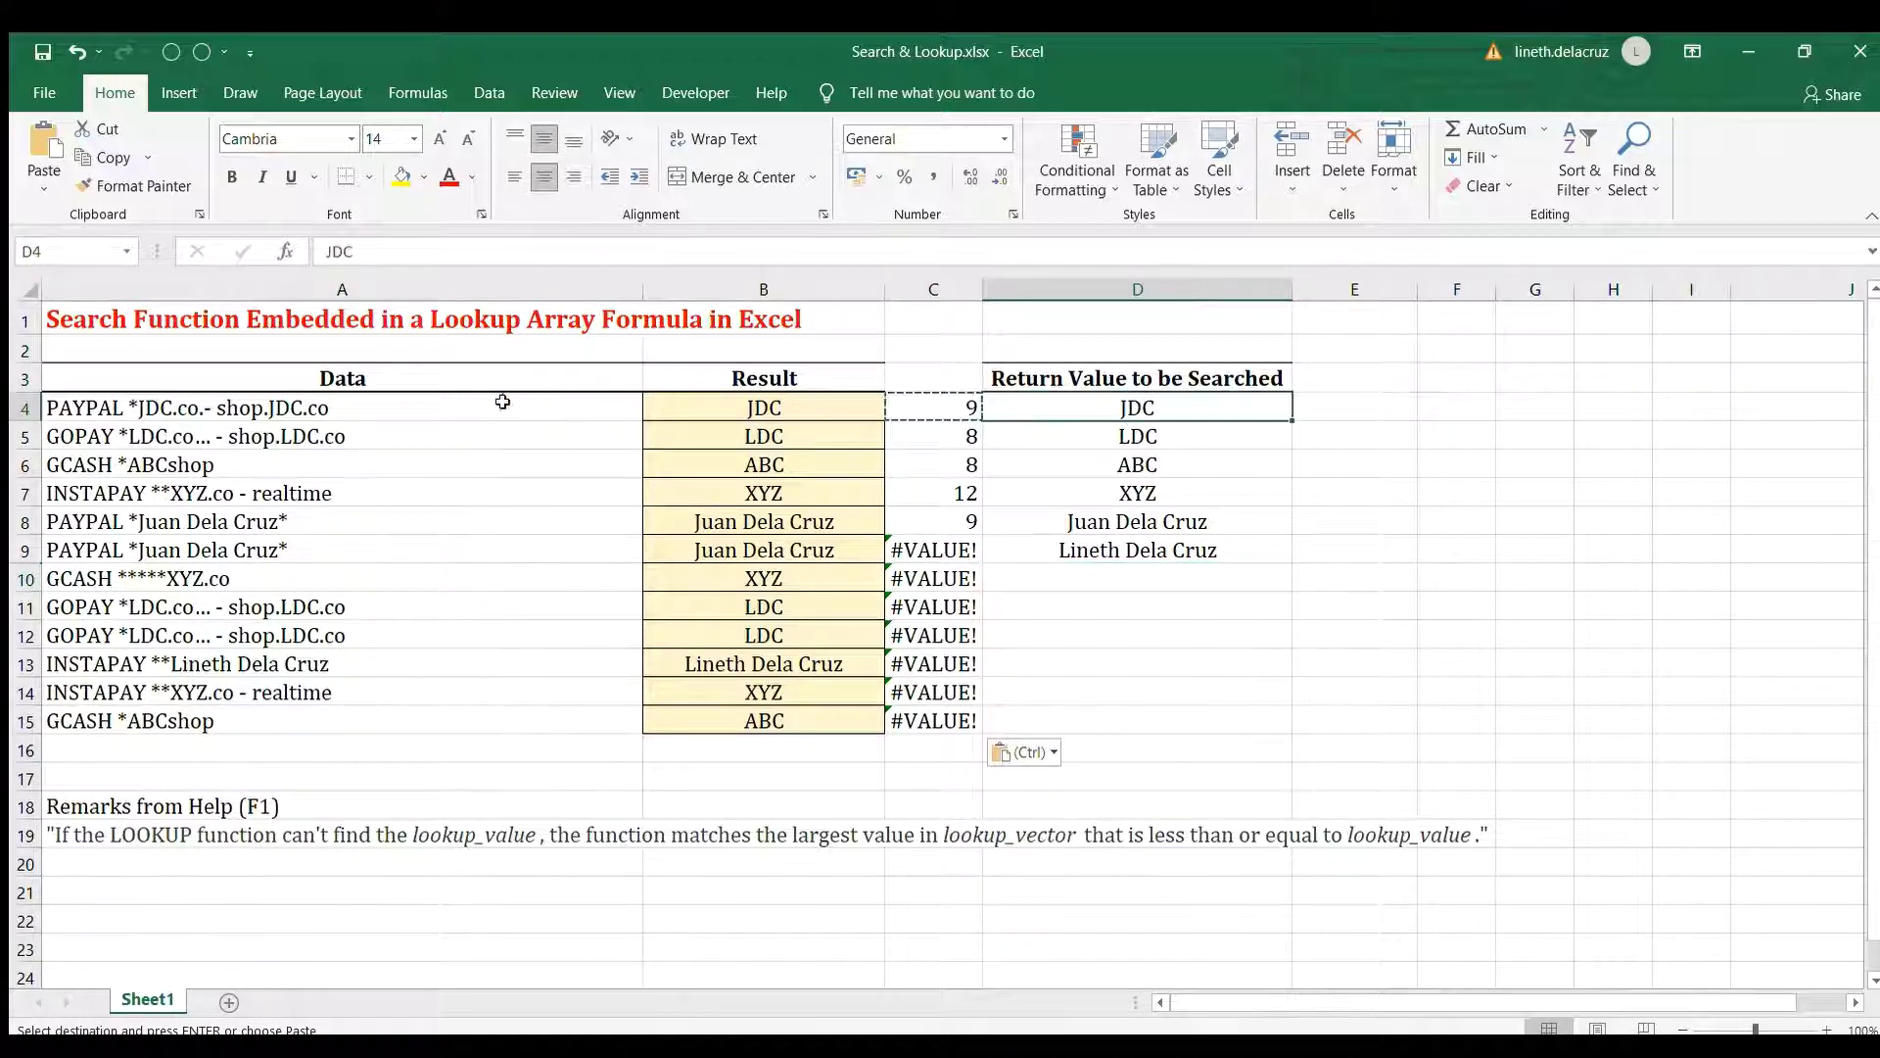
left_click(944, 413)
left_click(1075, 406)
left_click(392, 417, "ctrl")
left_click(1087, 437, "ctrl")
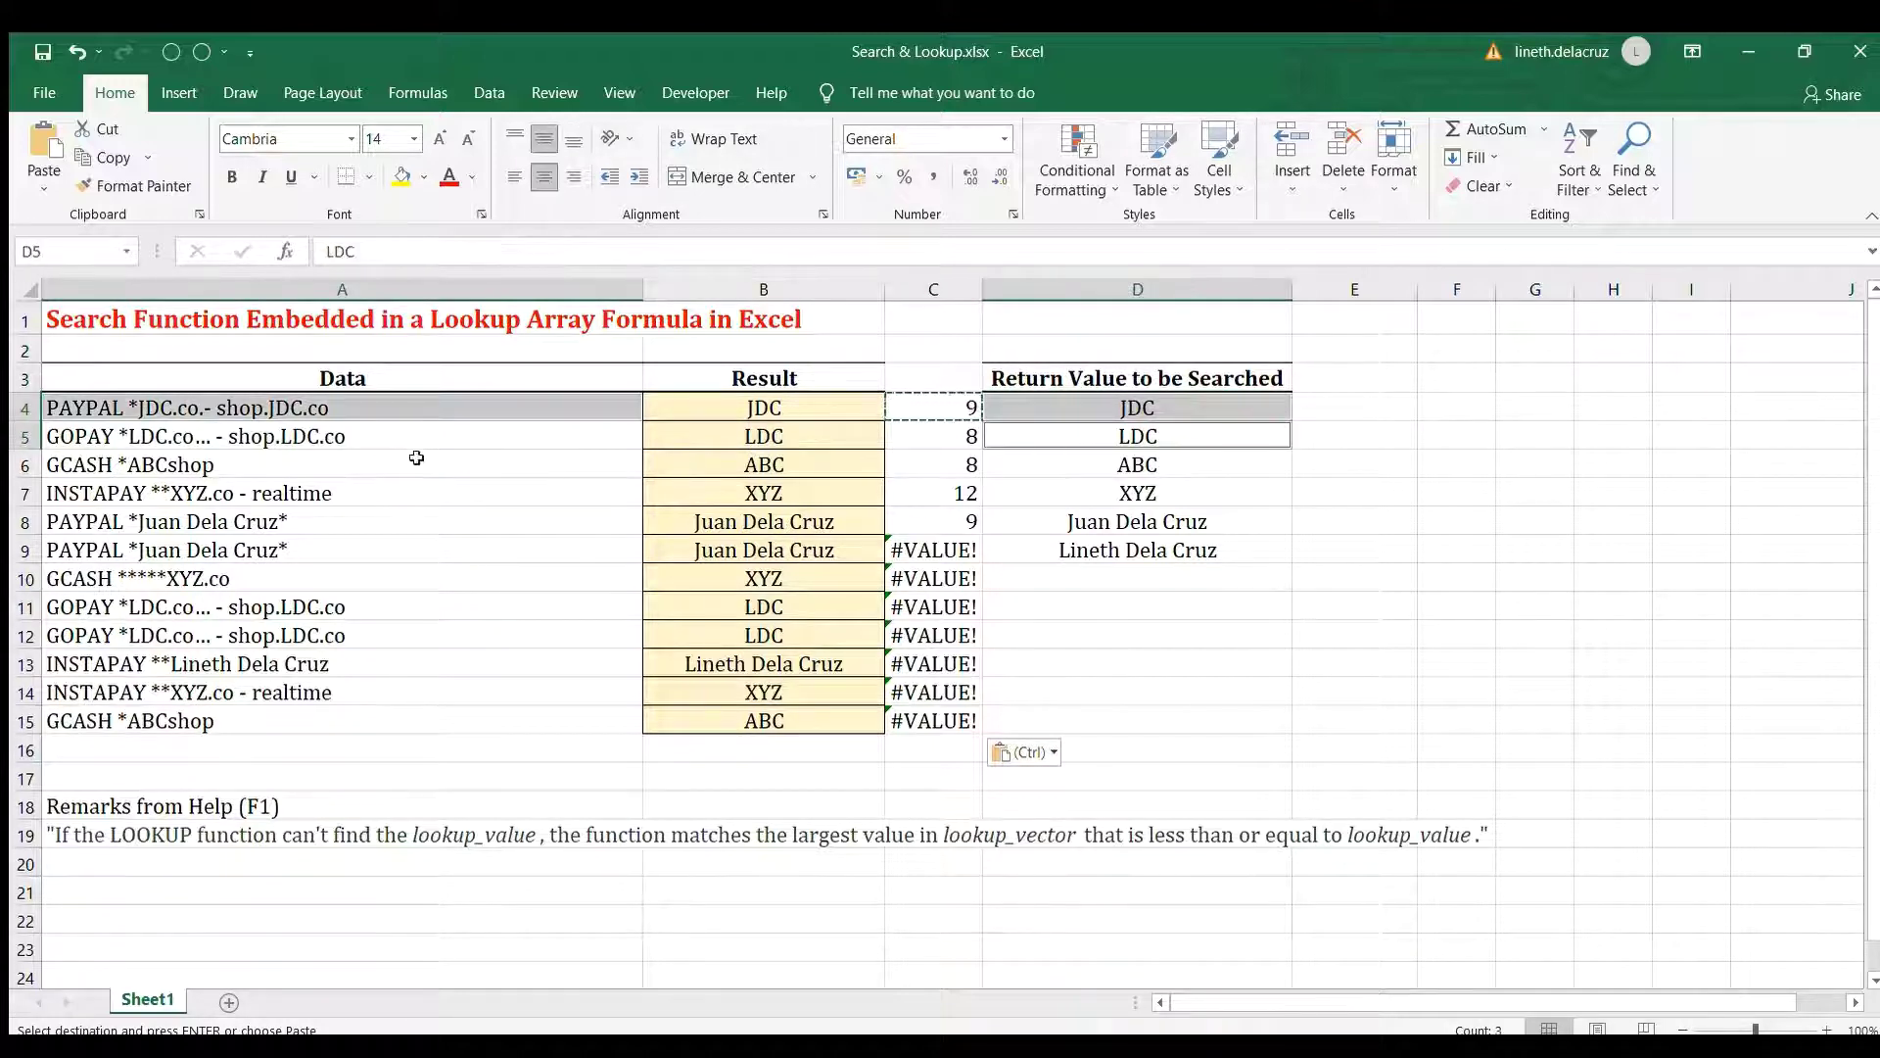
left_click(411, 442, "ctrl")
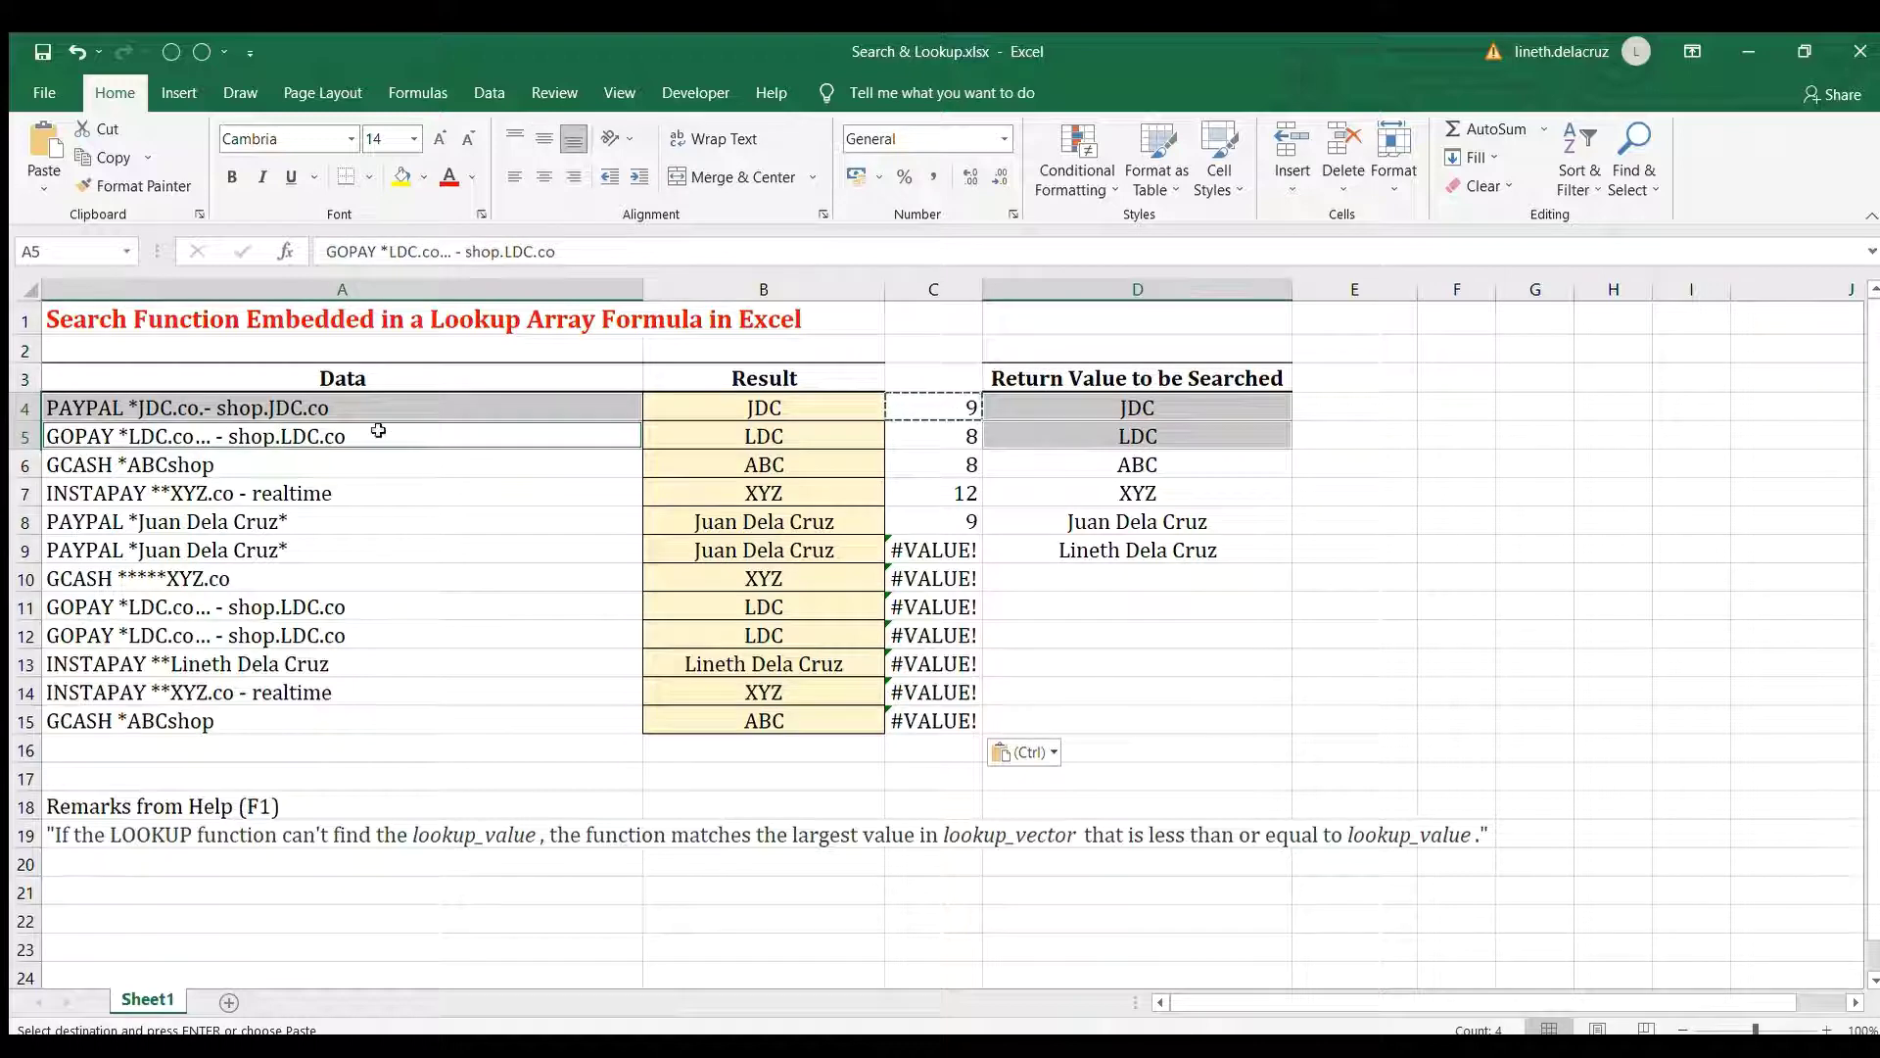
left_click(380, 411)
left_click(1018, 412, "ctrl")
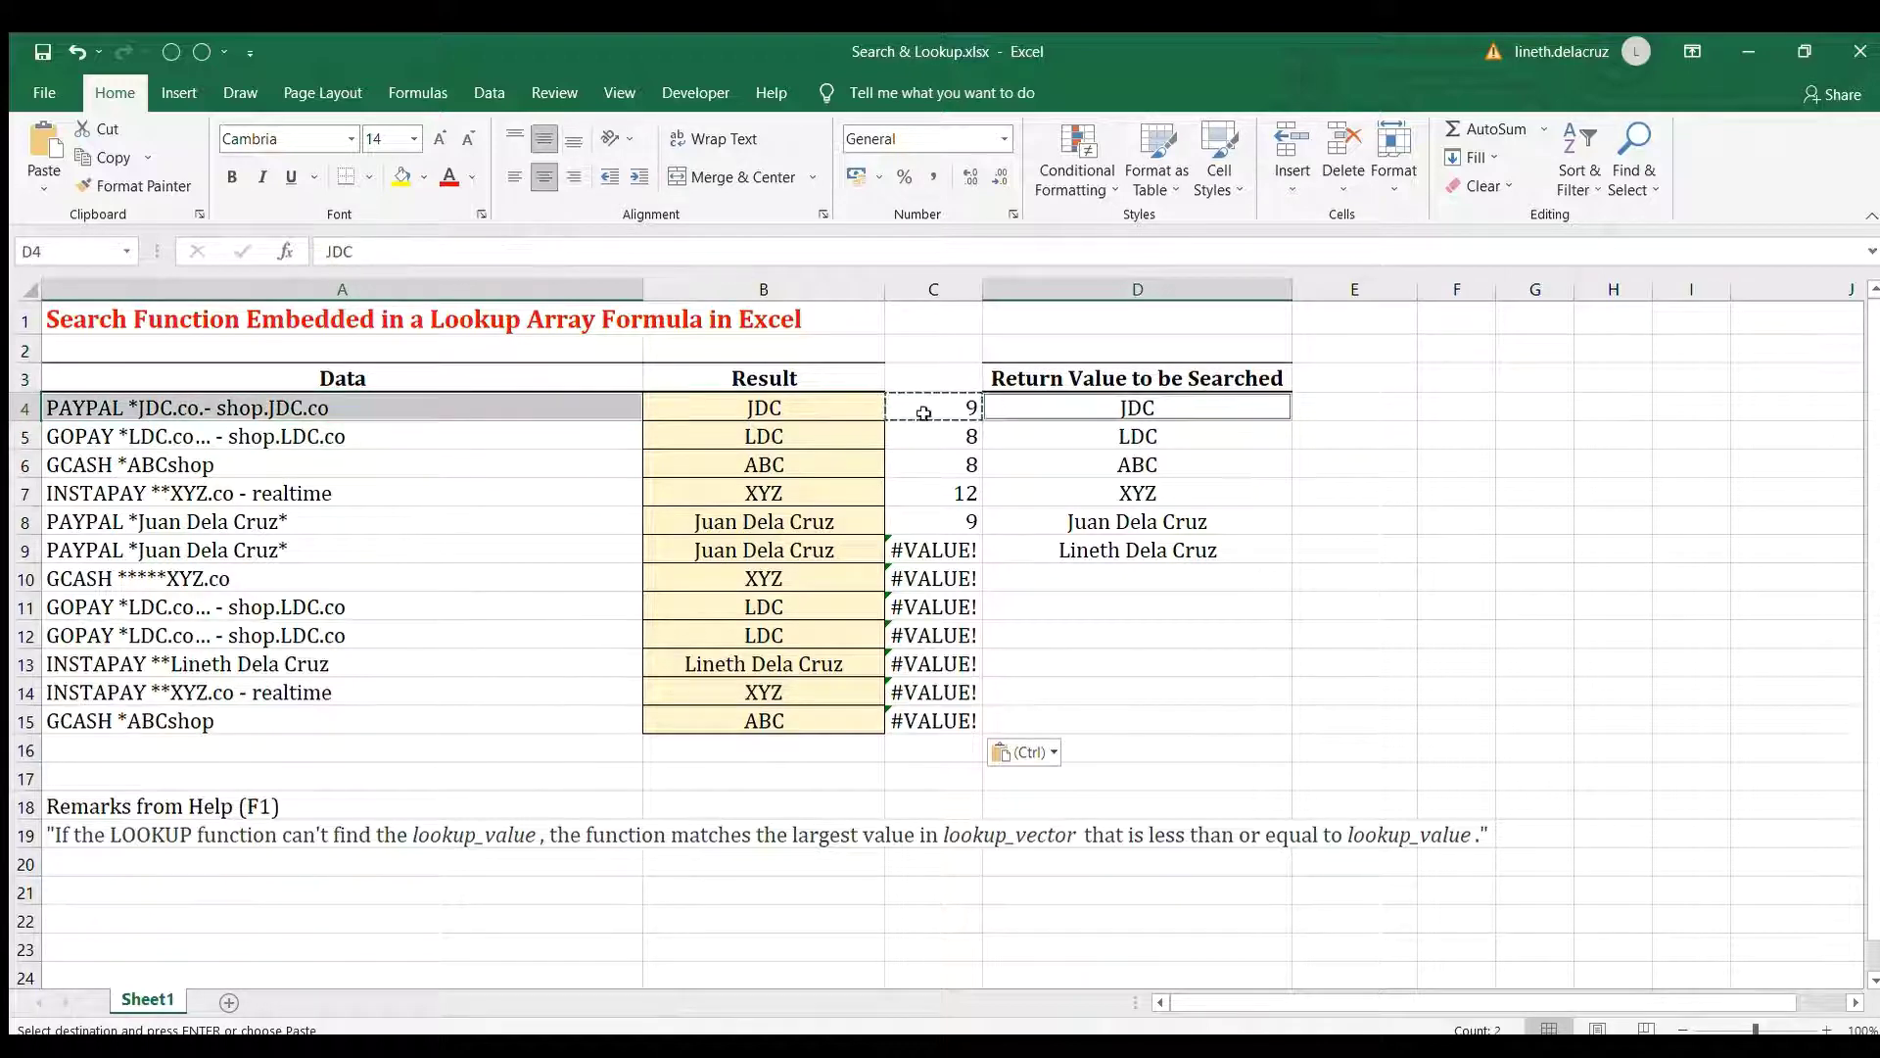
left_click(398, 436, "ctrl")
left_click(1069, 431, "ctrl")
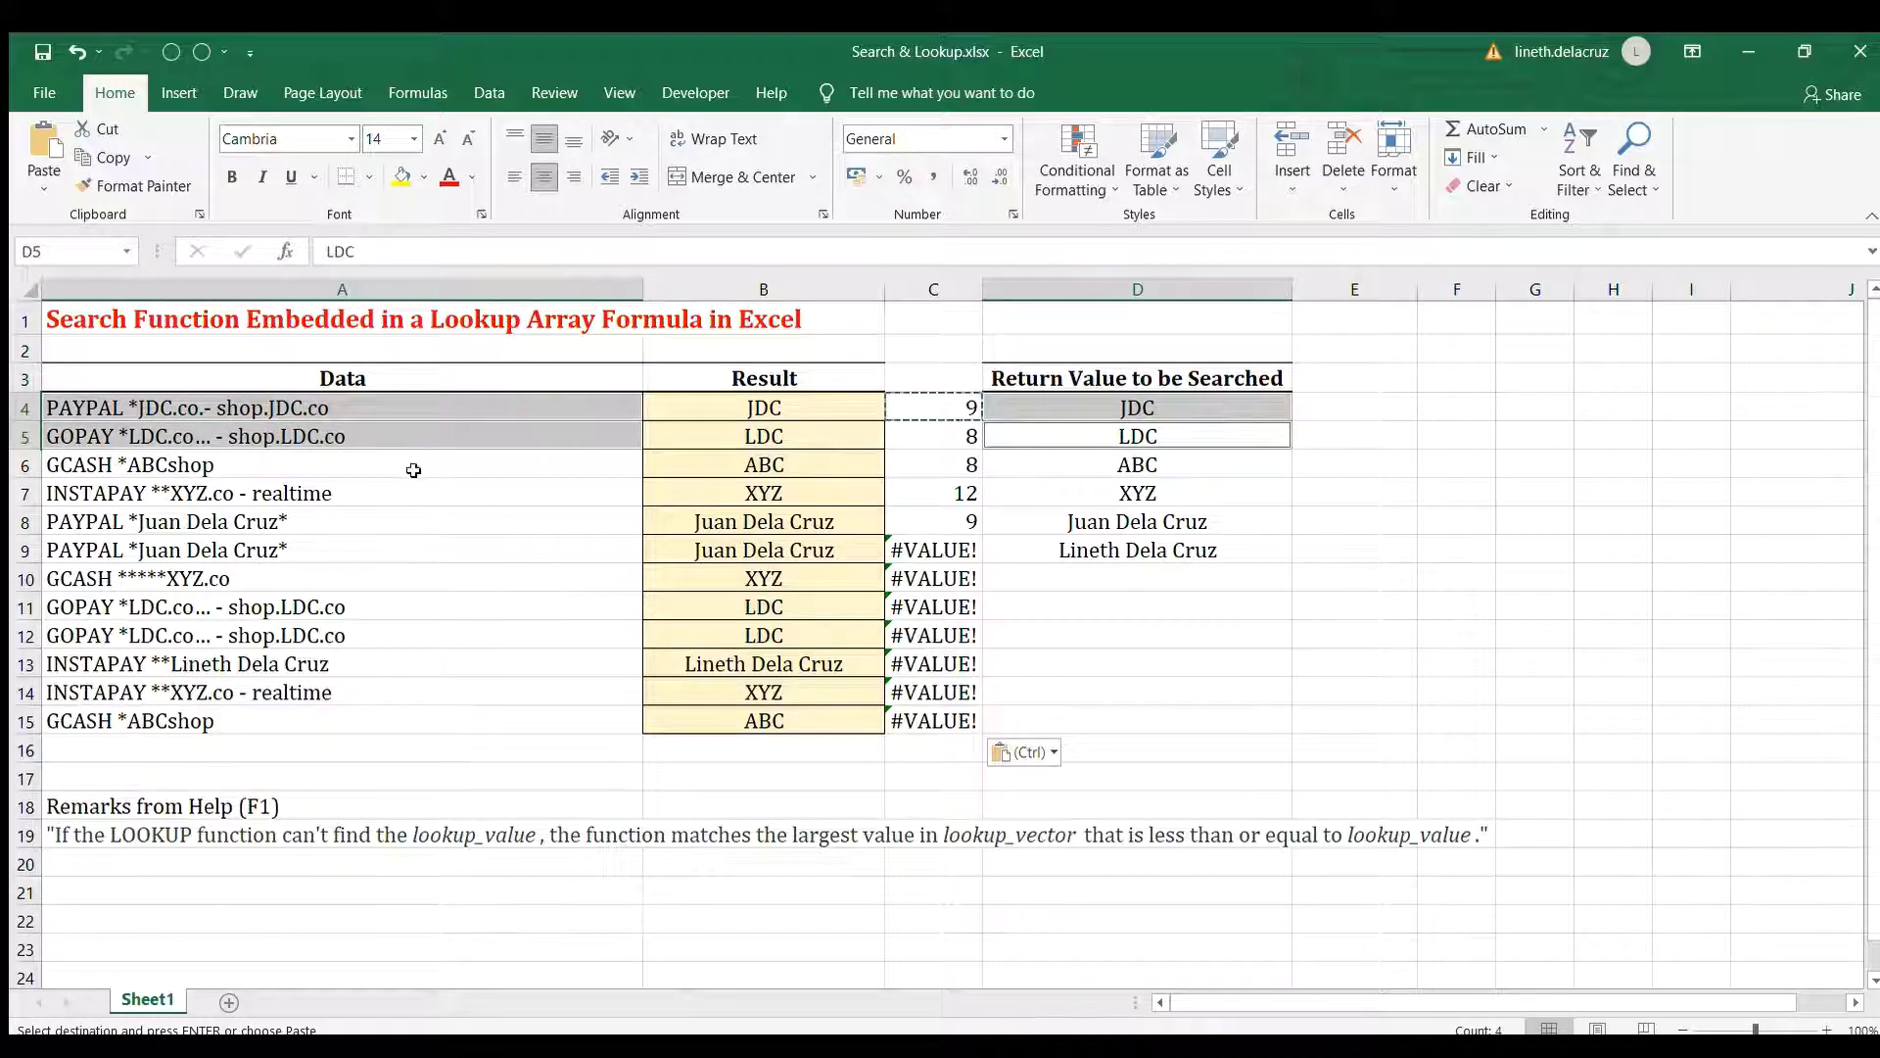
left_click(394, 468, "ctrl")
left_click(1100, 462, "ctrl")
left_click(393, 501, "ctrl")
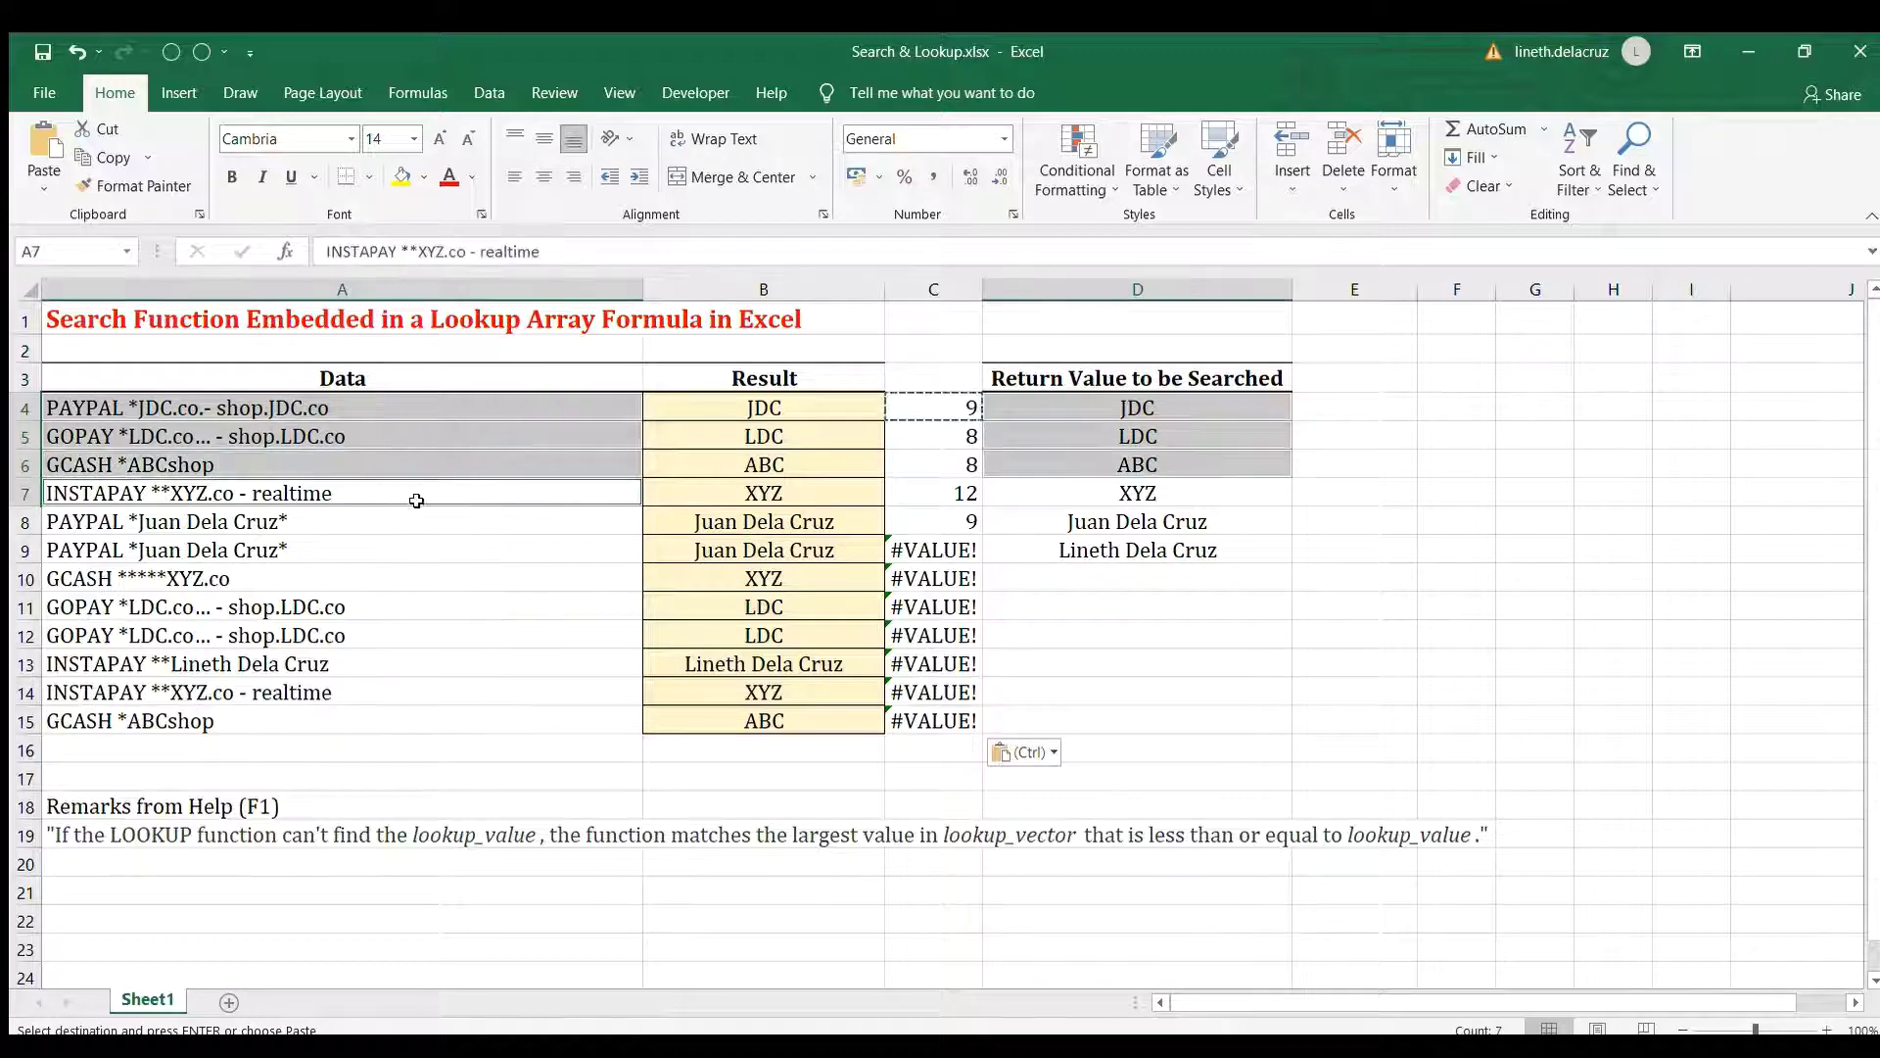
left_click(1118, 549, "ctrl")
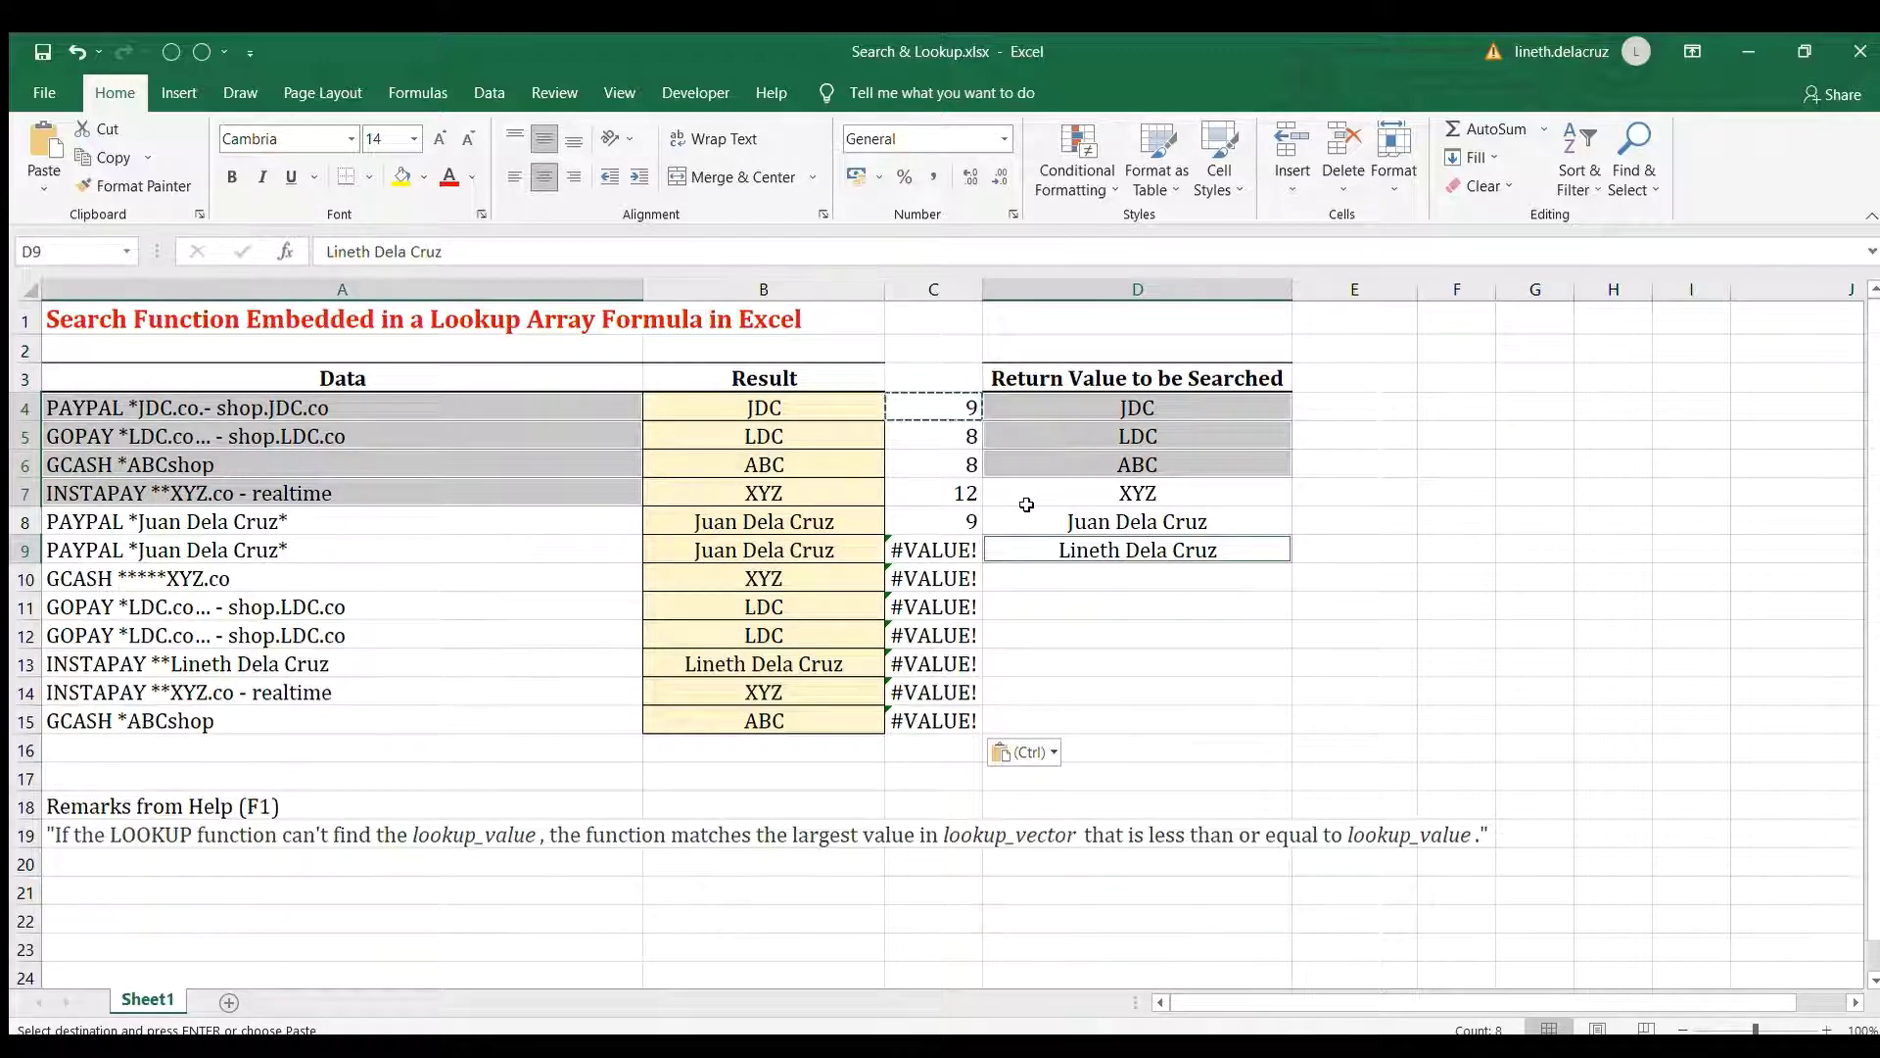
Undo the last change, paste D8's name into D9, and check row 9's SEARCH result
key("ctrl+z")
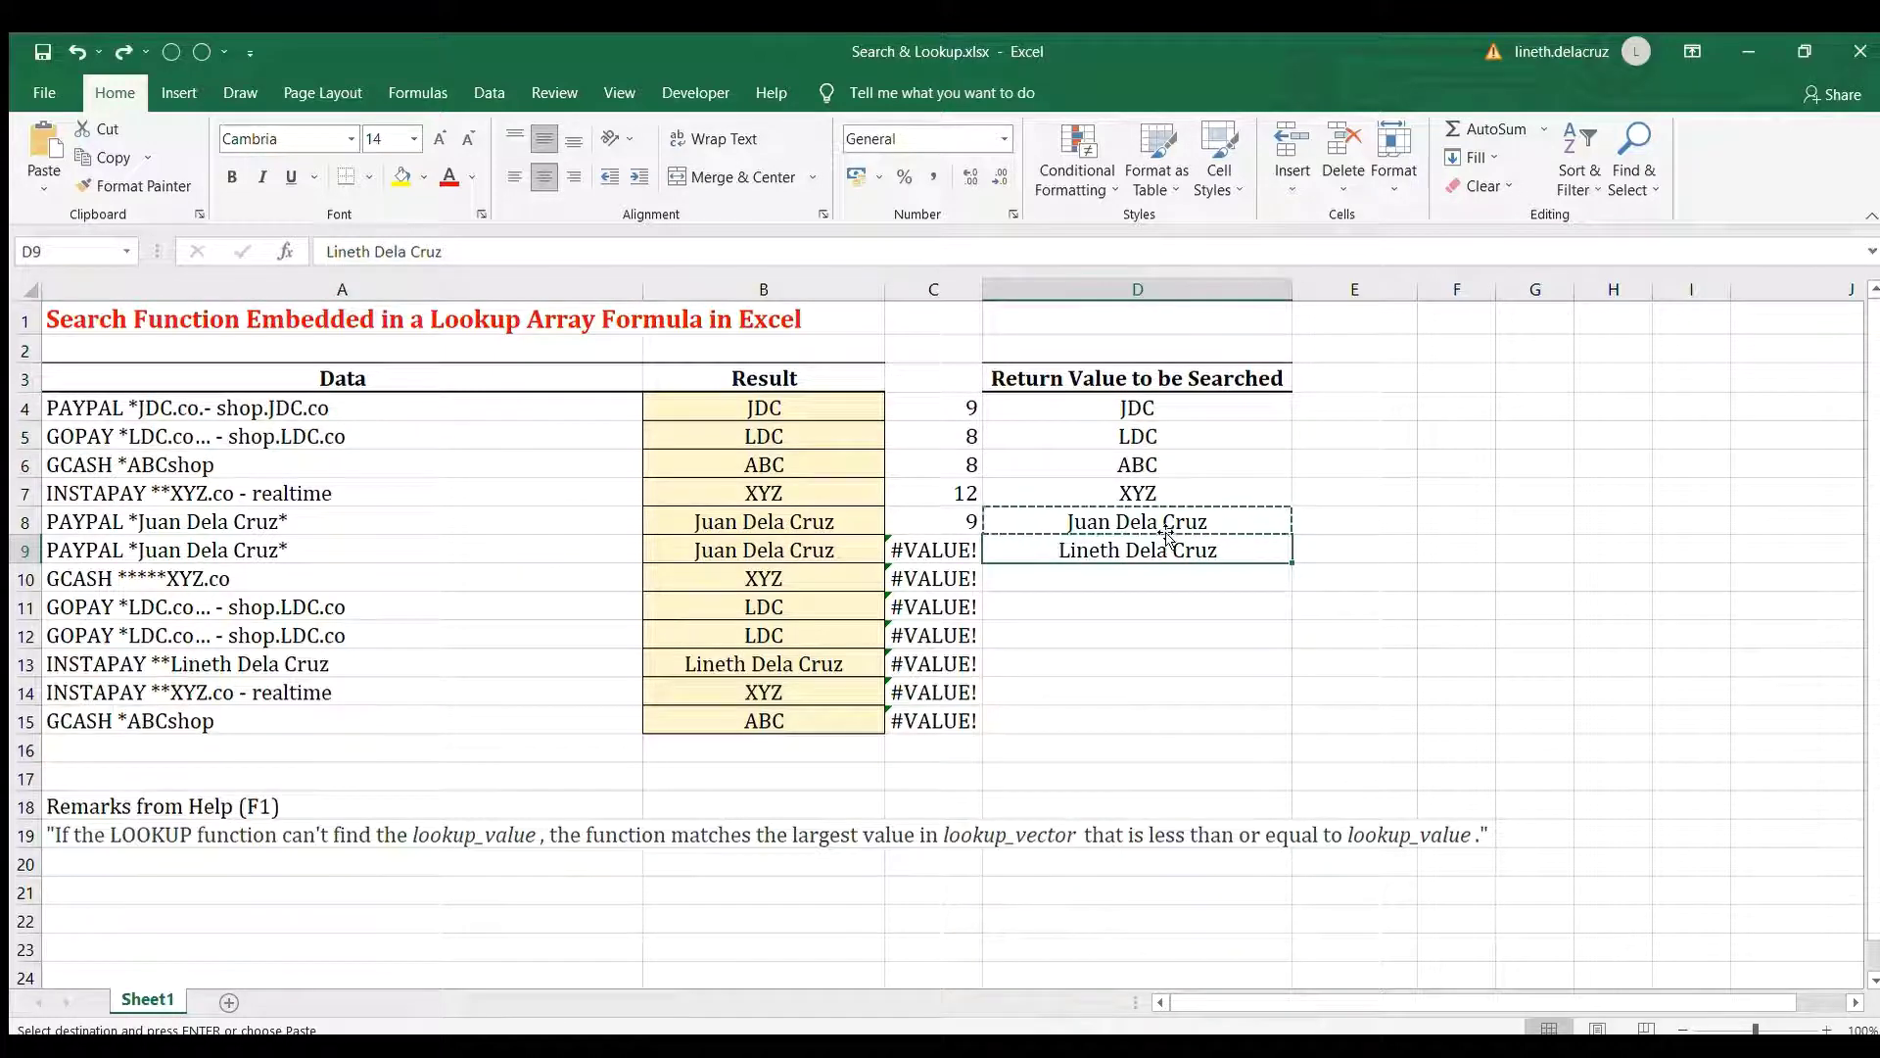
type("Juan Dela Cruz")
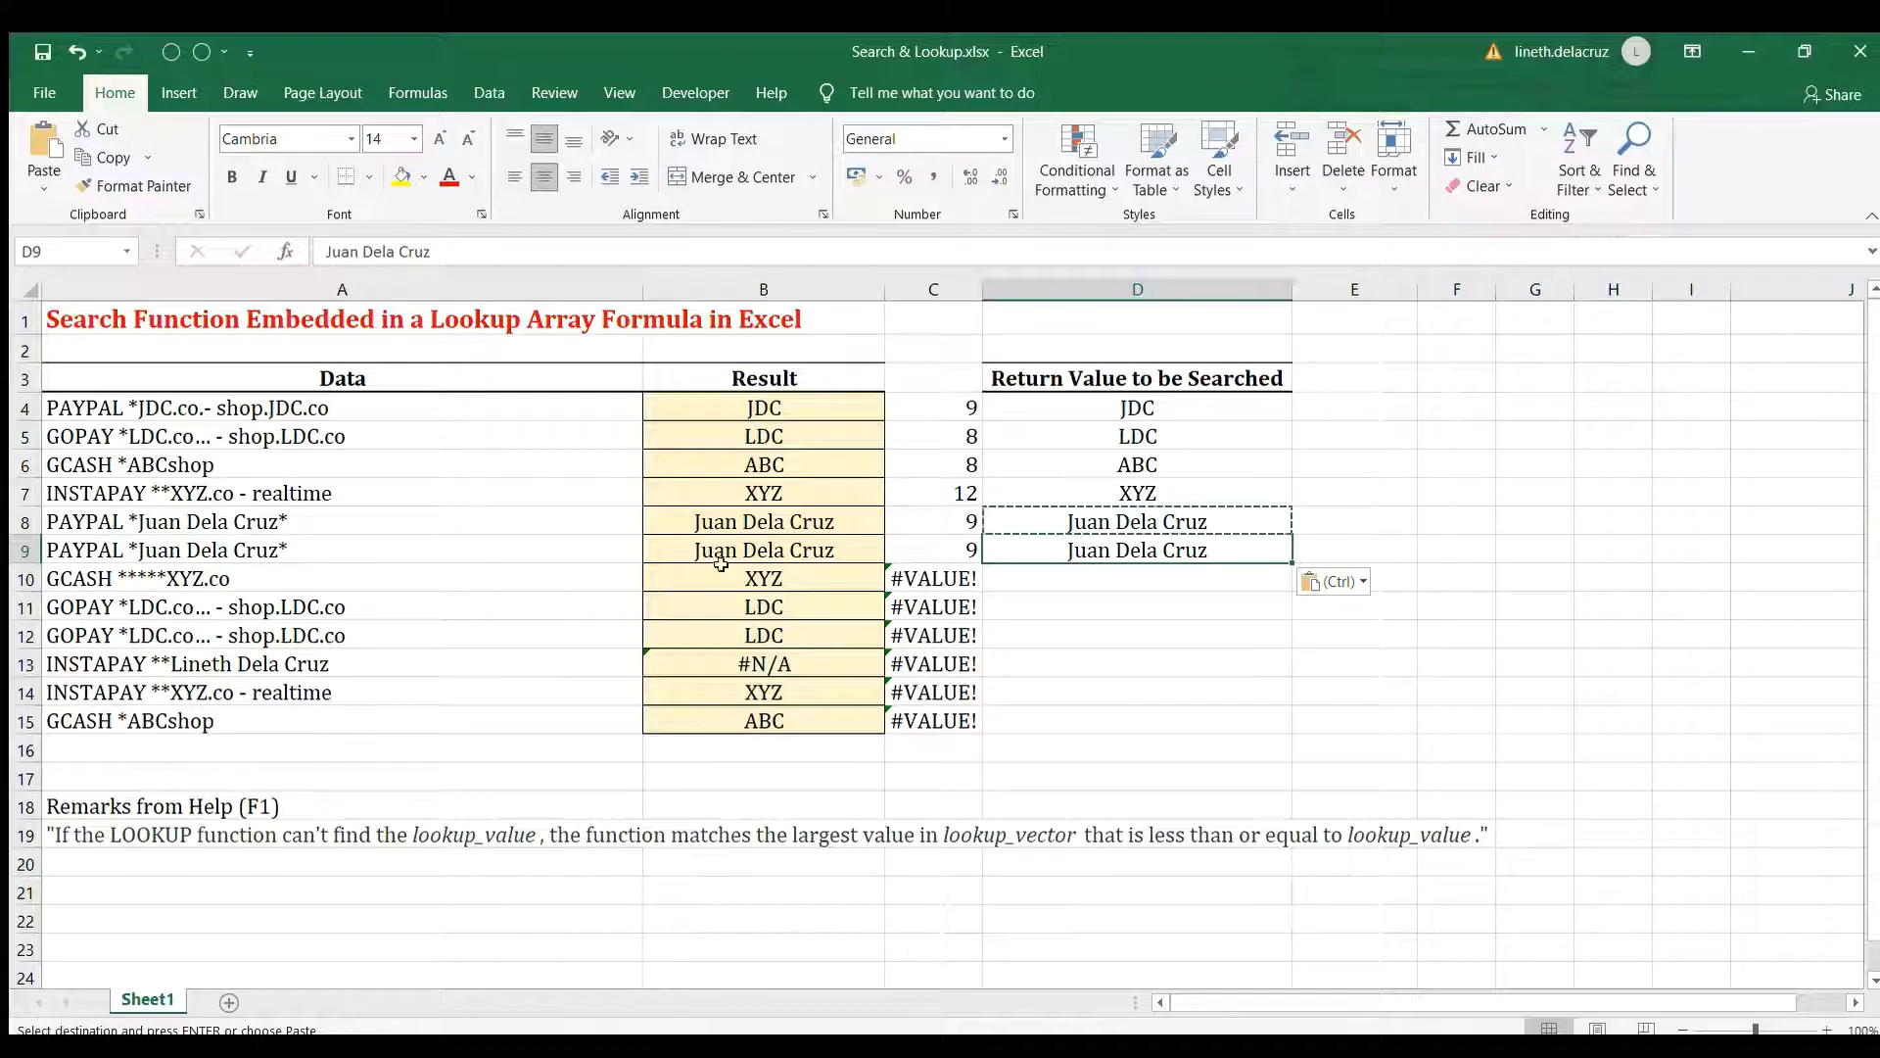
left_click(971, 541)
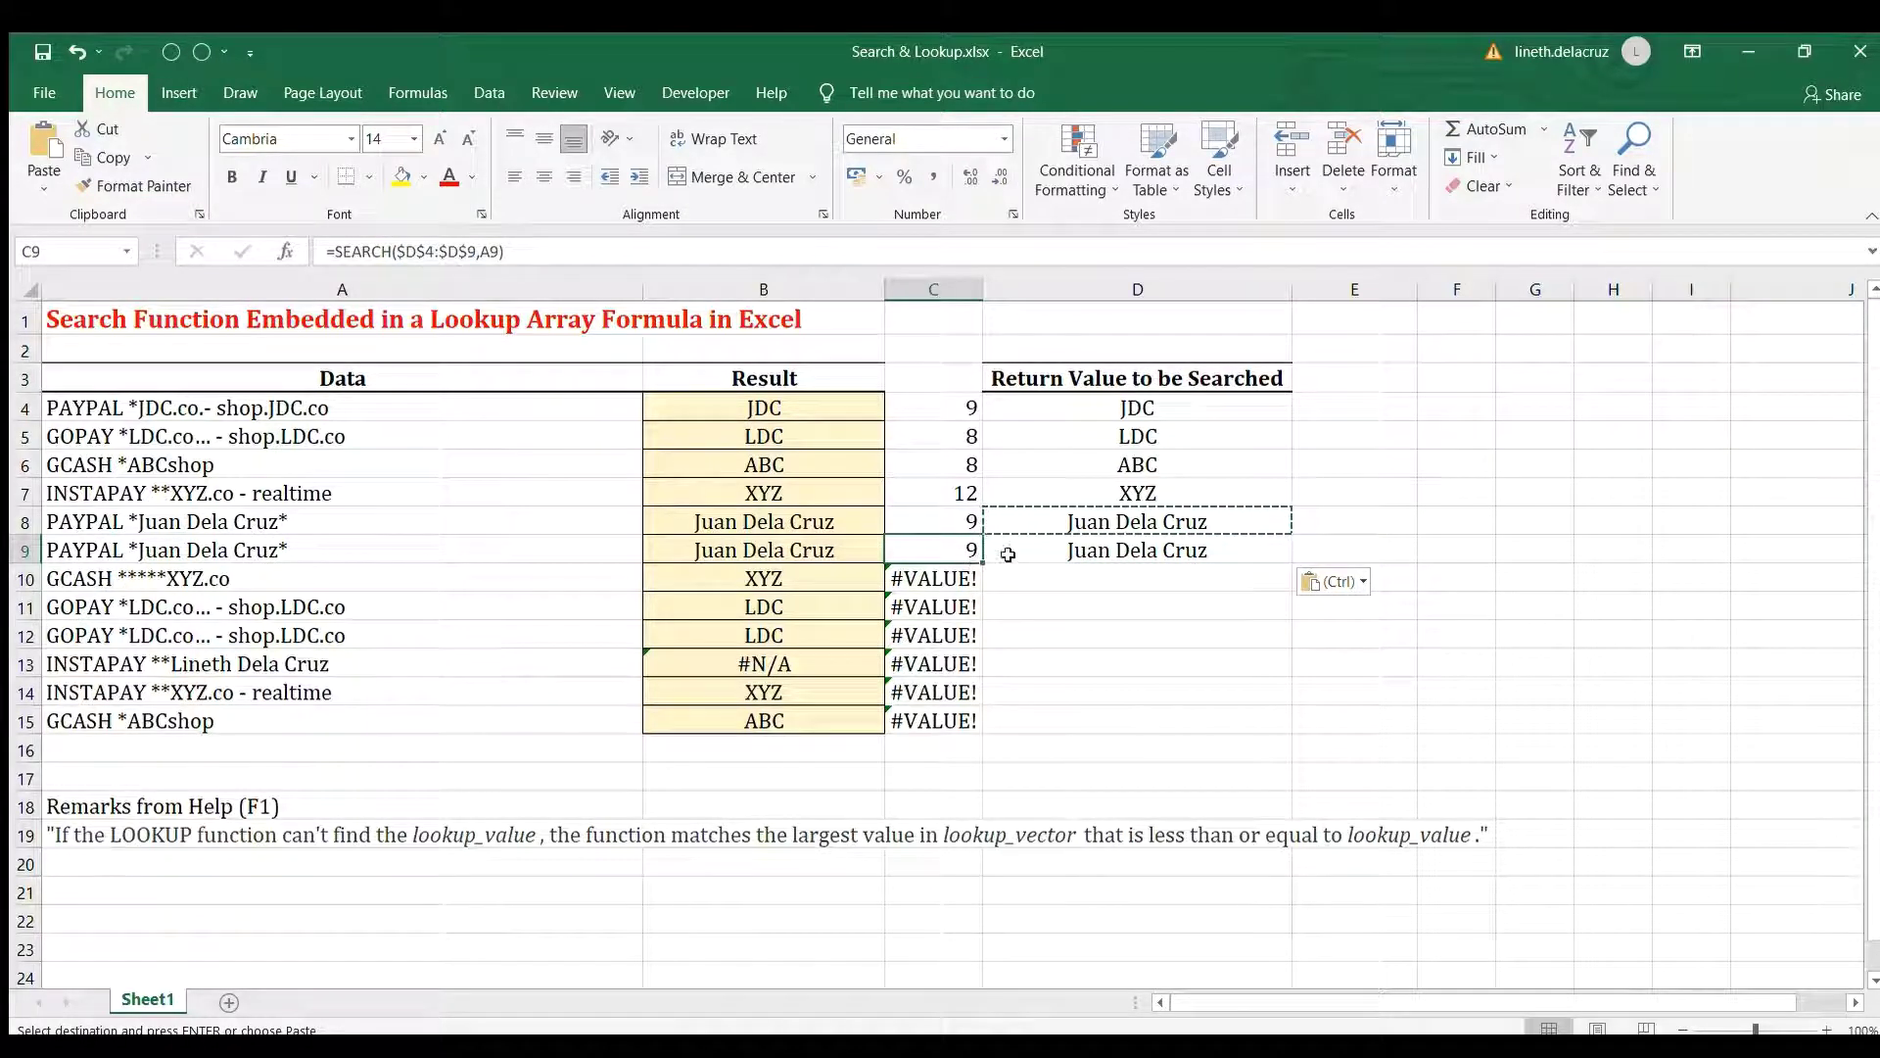
left_click(1043, 541)
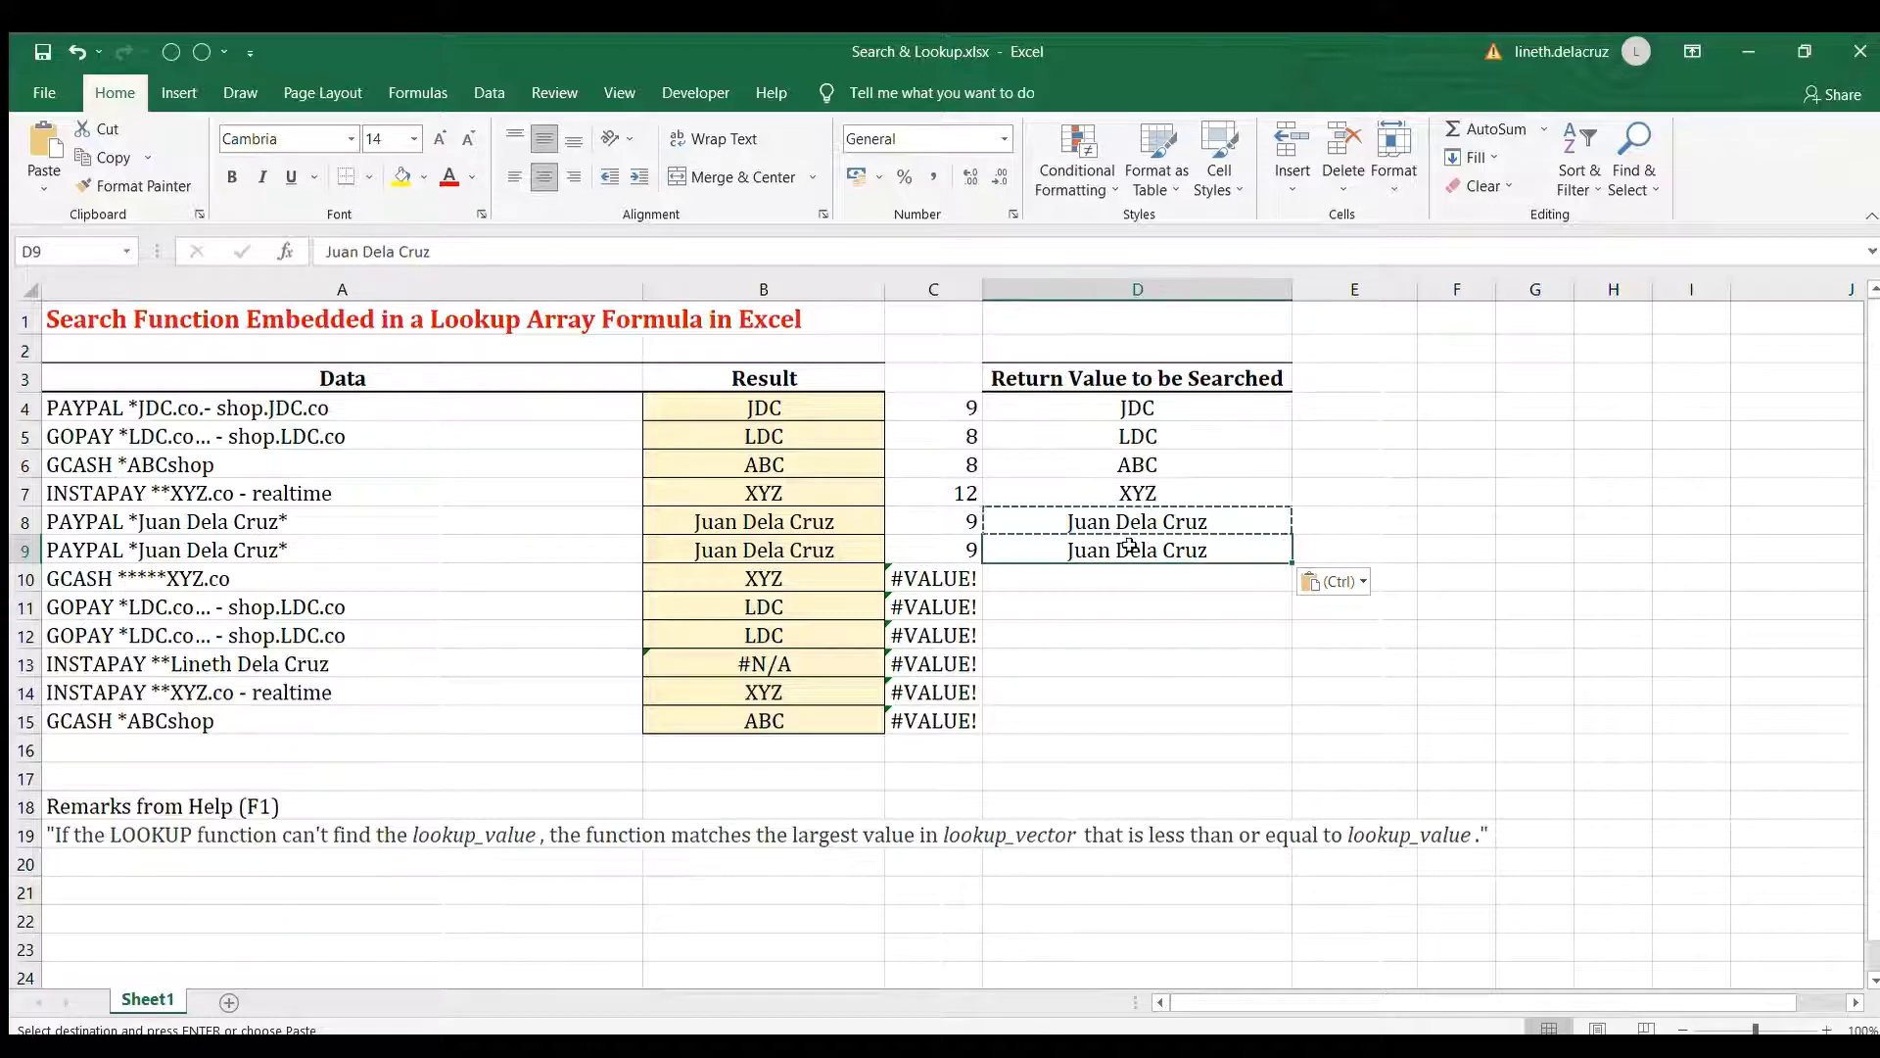
left_click(247, 549, "ctrl")
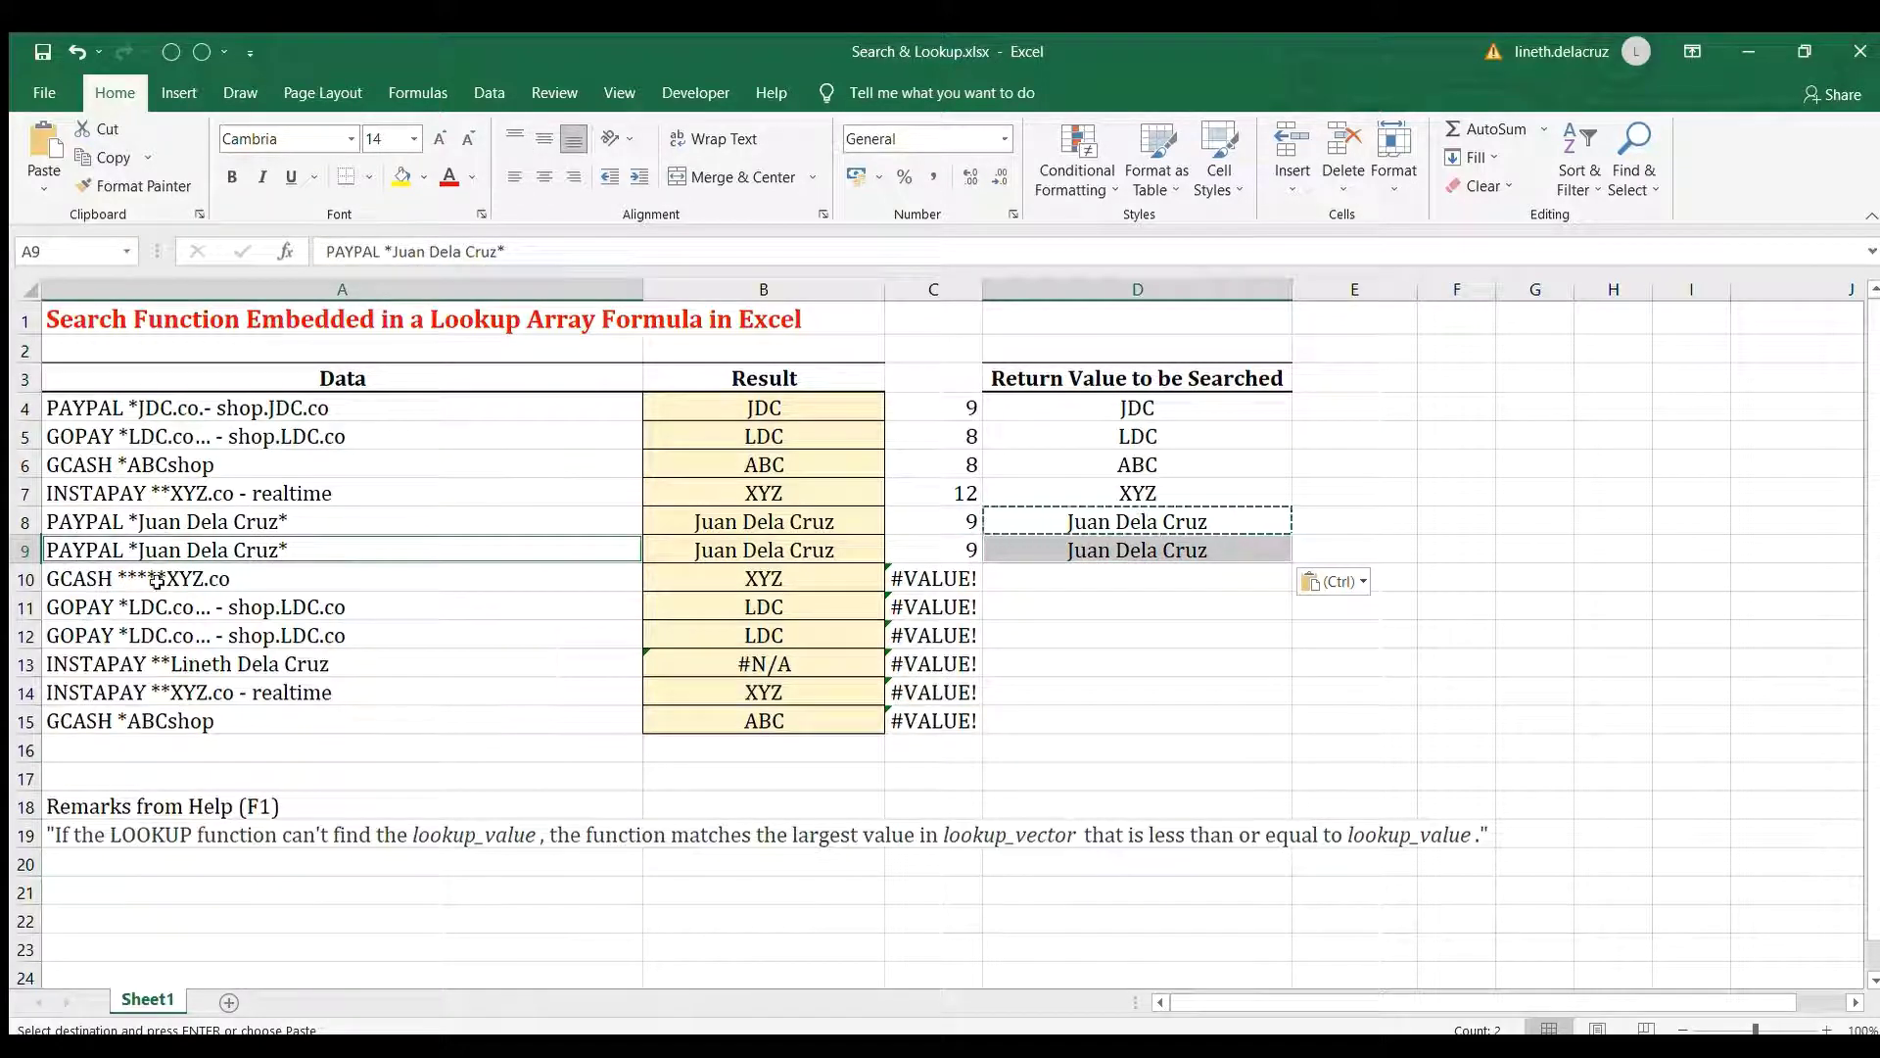
Undo the paste to restore D9's original name, then review the SEARCH results in column C
key("ctrl+z")
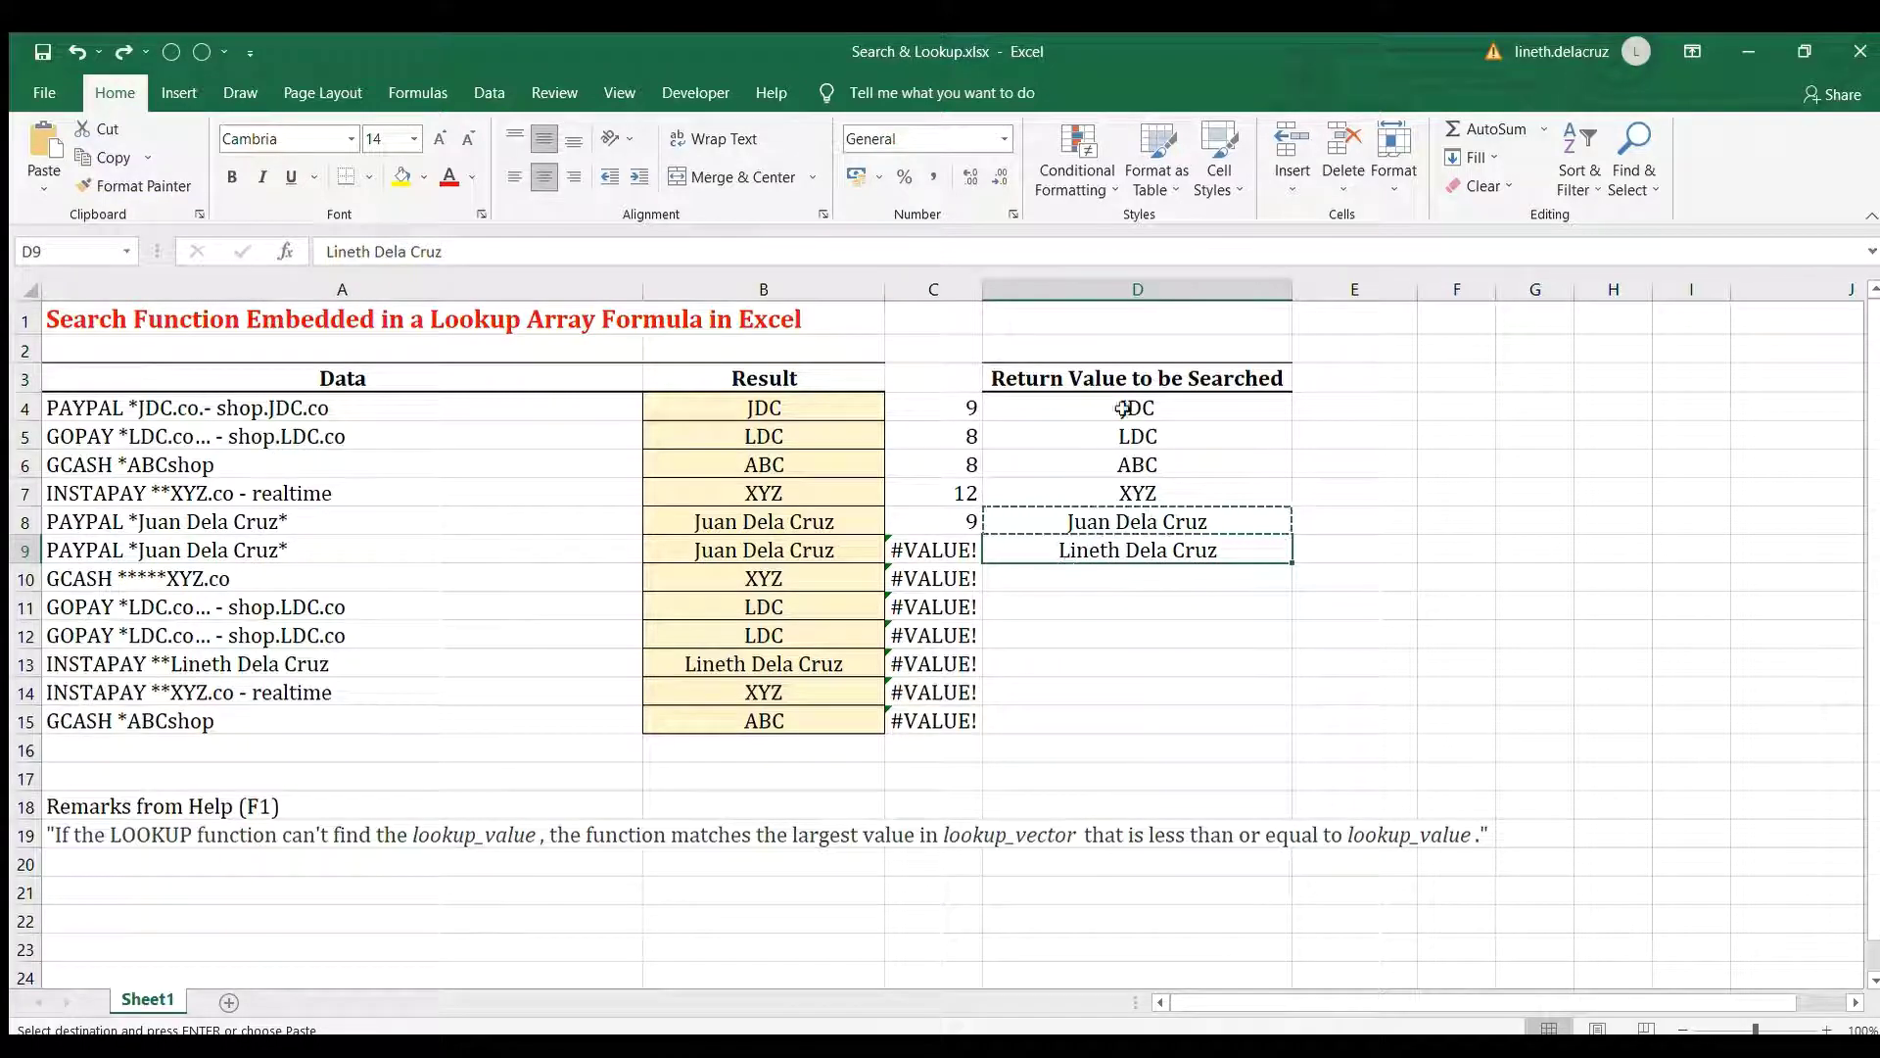
left_click_drag(1121, 382, 1071, 541)
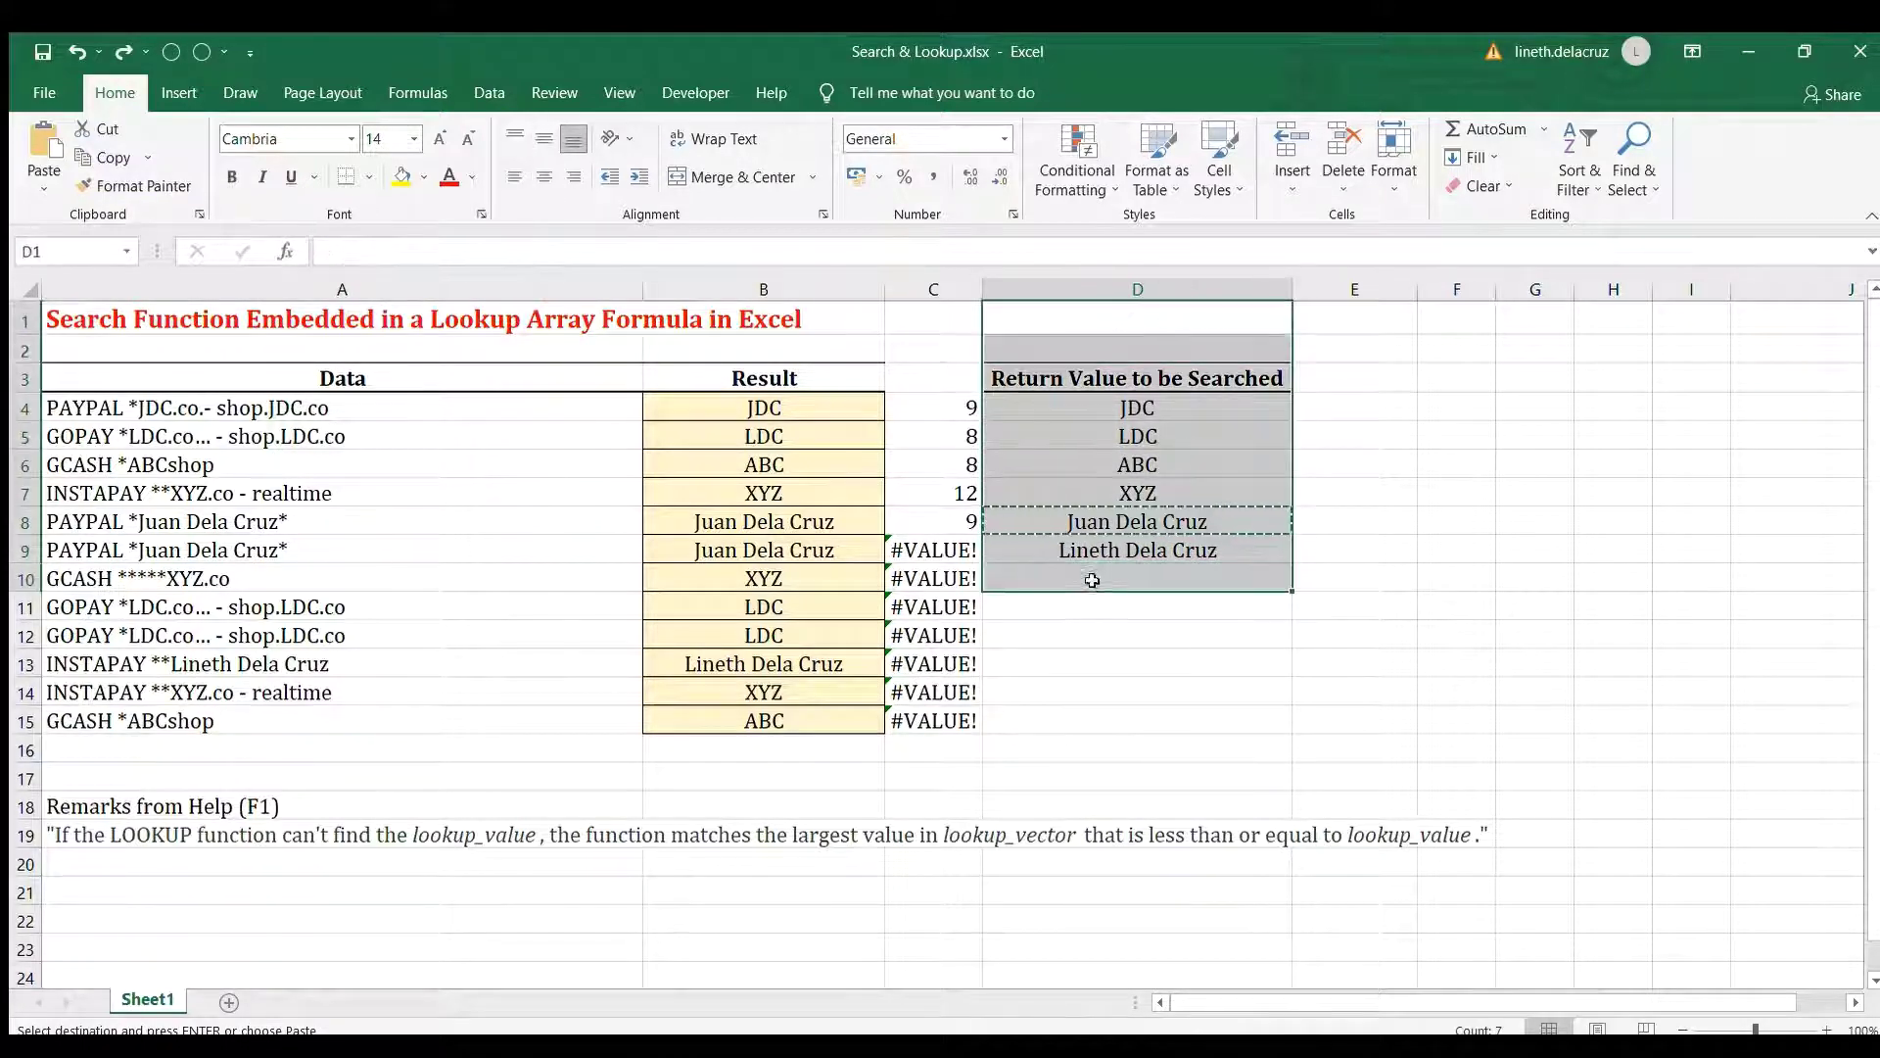
left_click(934, 552)
left_click(940, 408)
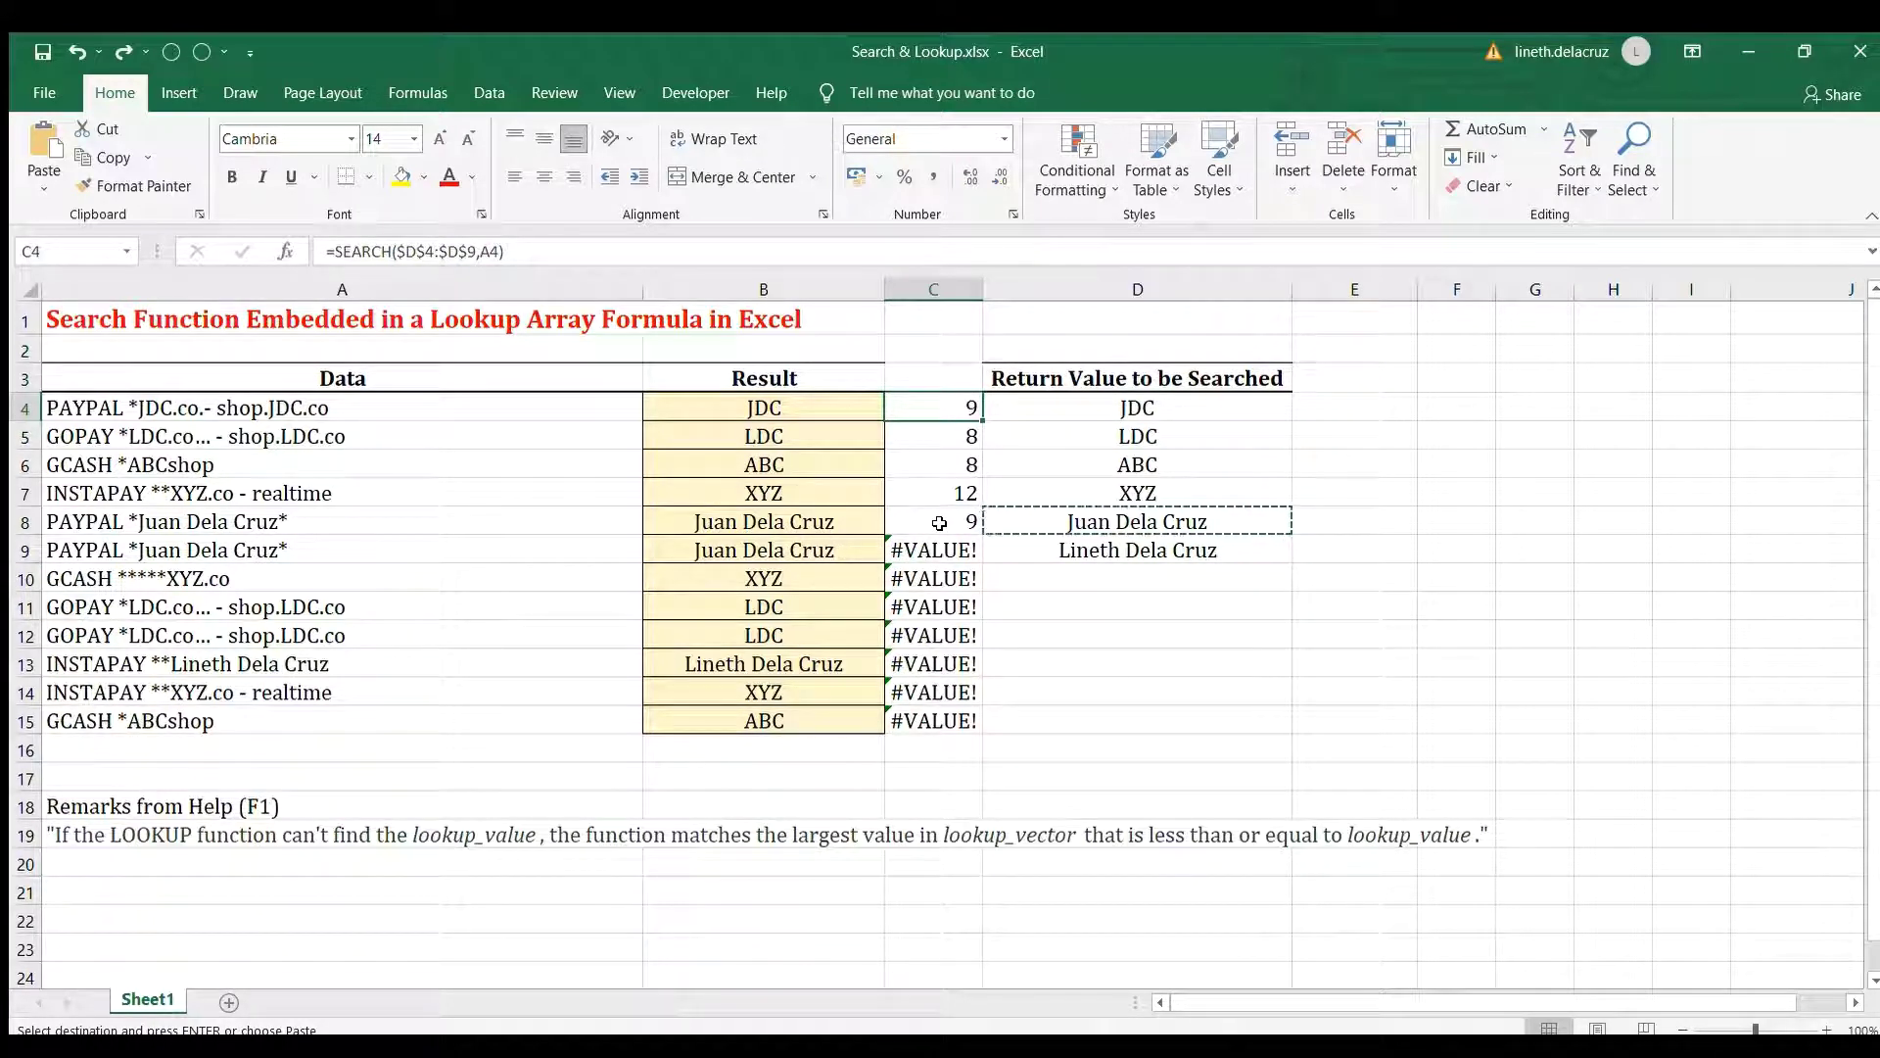
Review the column C SEARCH results, then change B4's lookup value from 10^10 to 12
left_click_drag(939, 523, 936, 578)
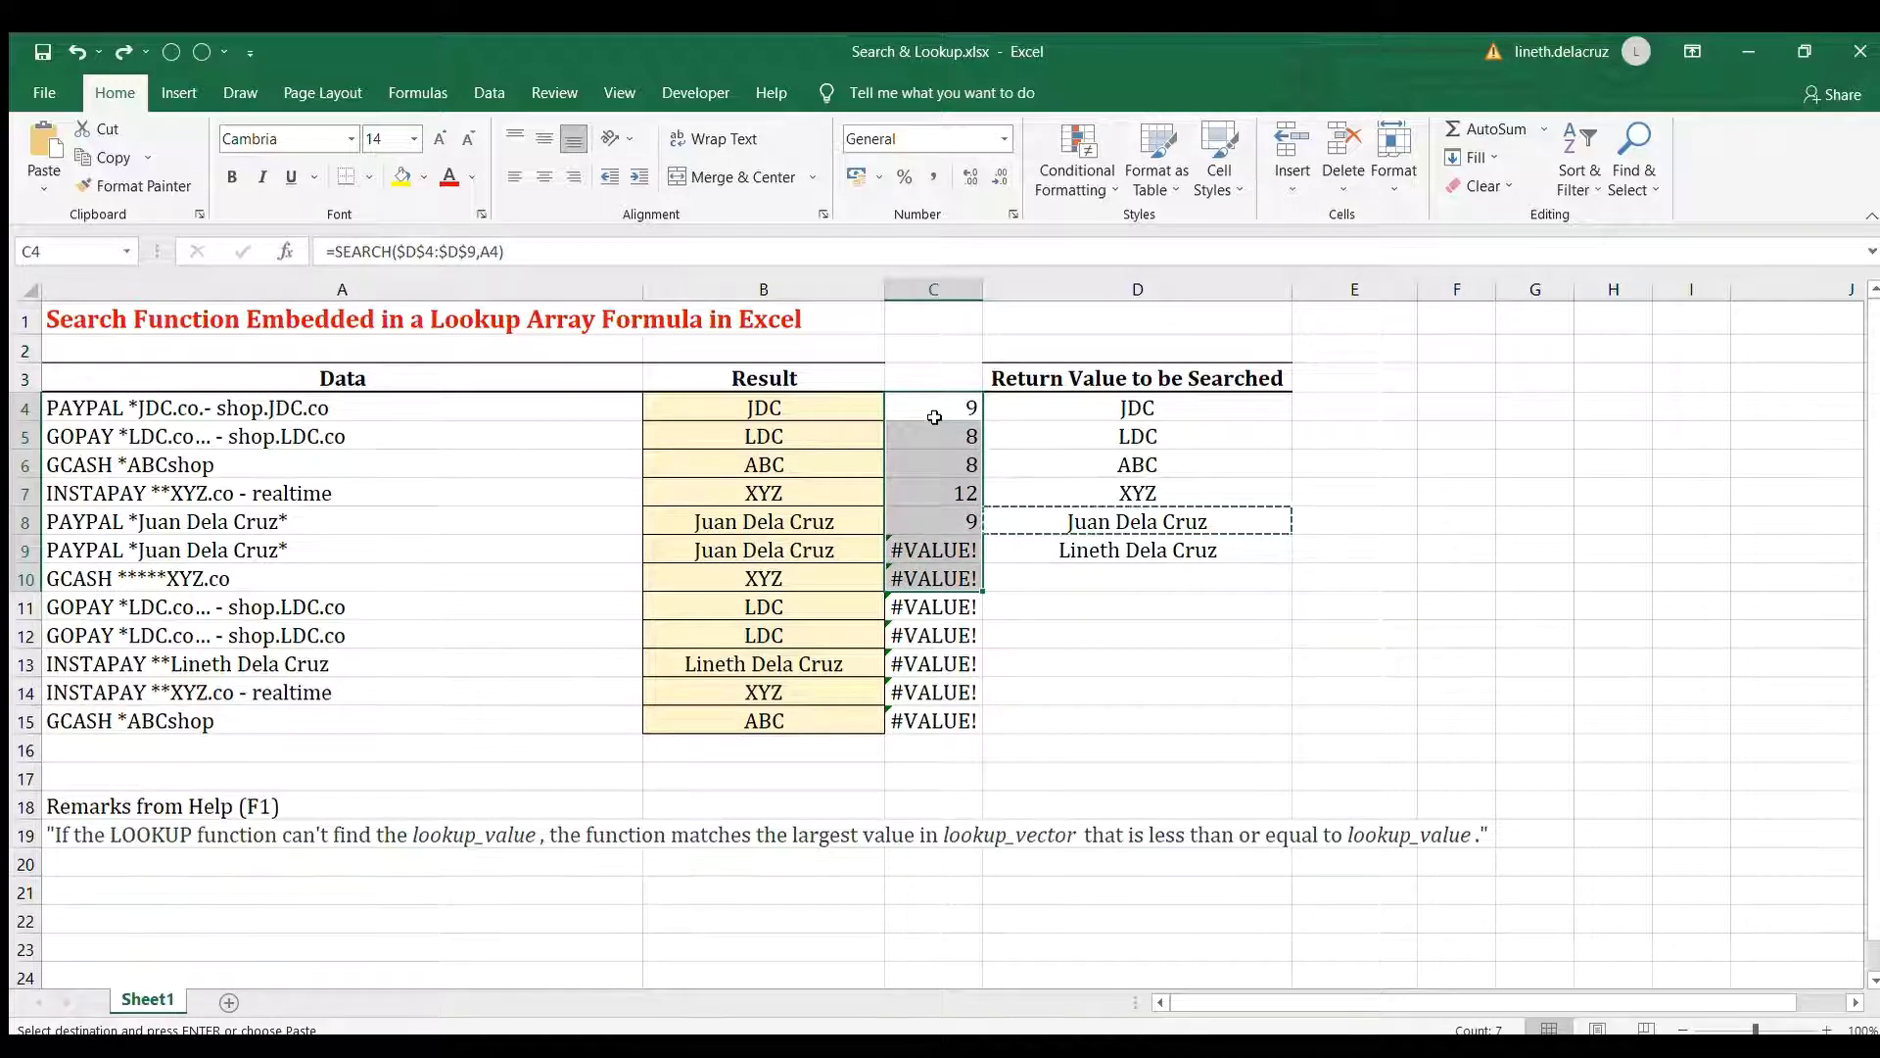
left_click_drag(938, 406, 940, 521)
left_click(946, 490)
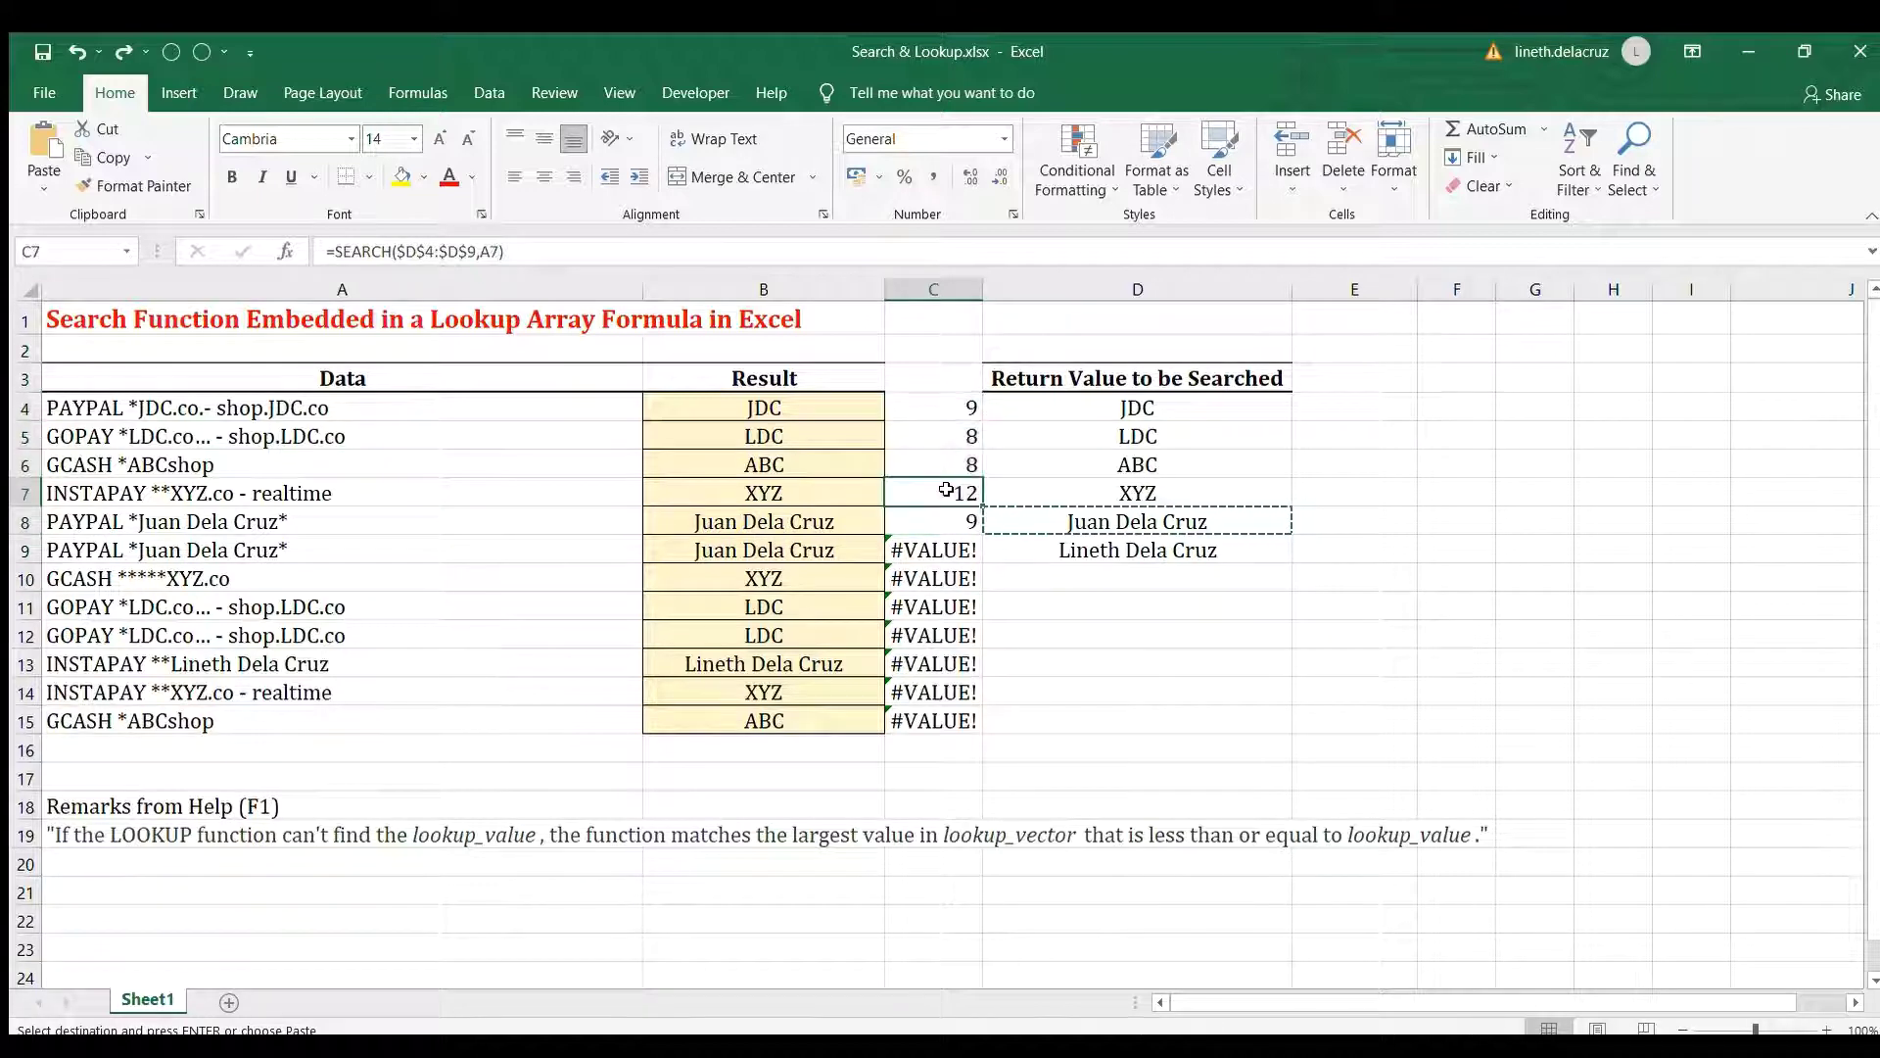
left_click(811, 411)
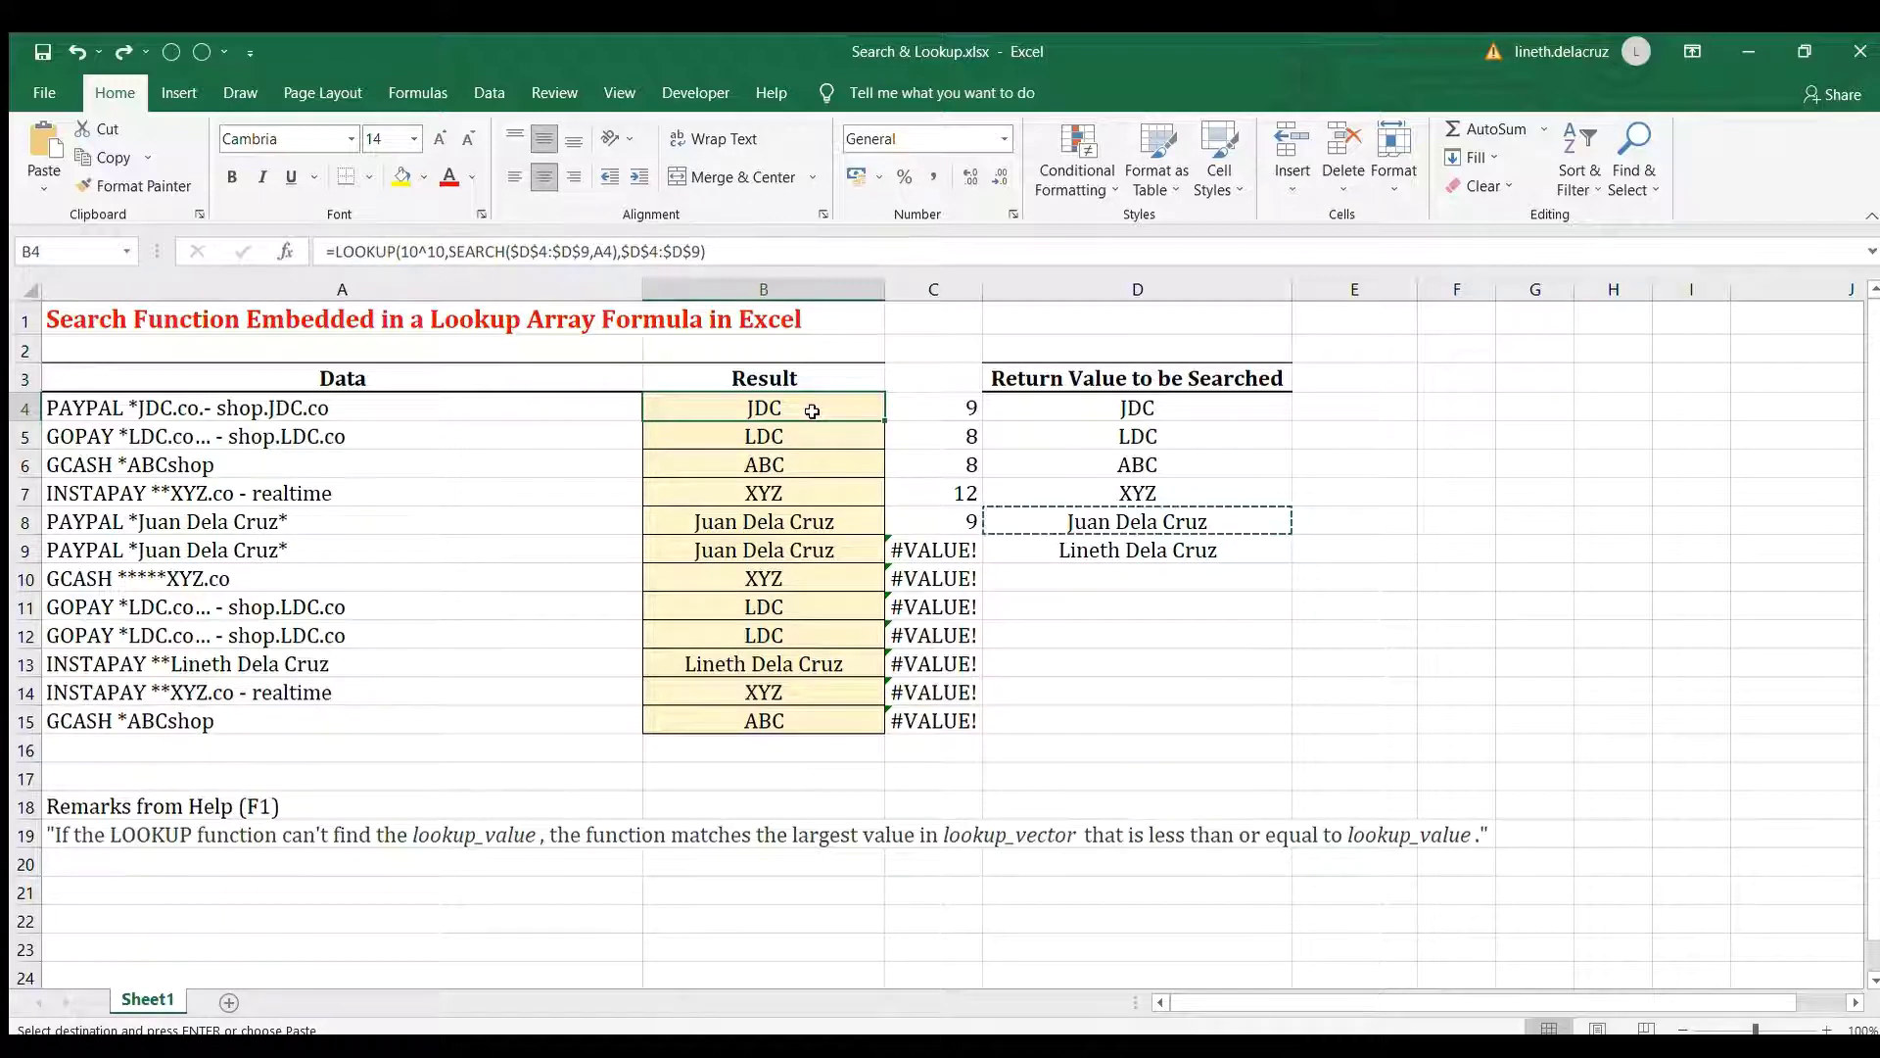
double_click(812, 411)
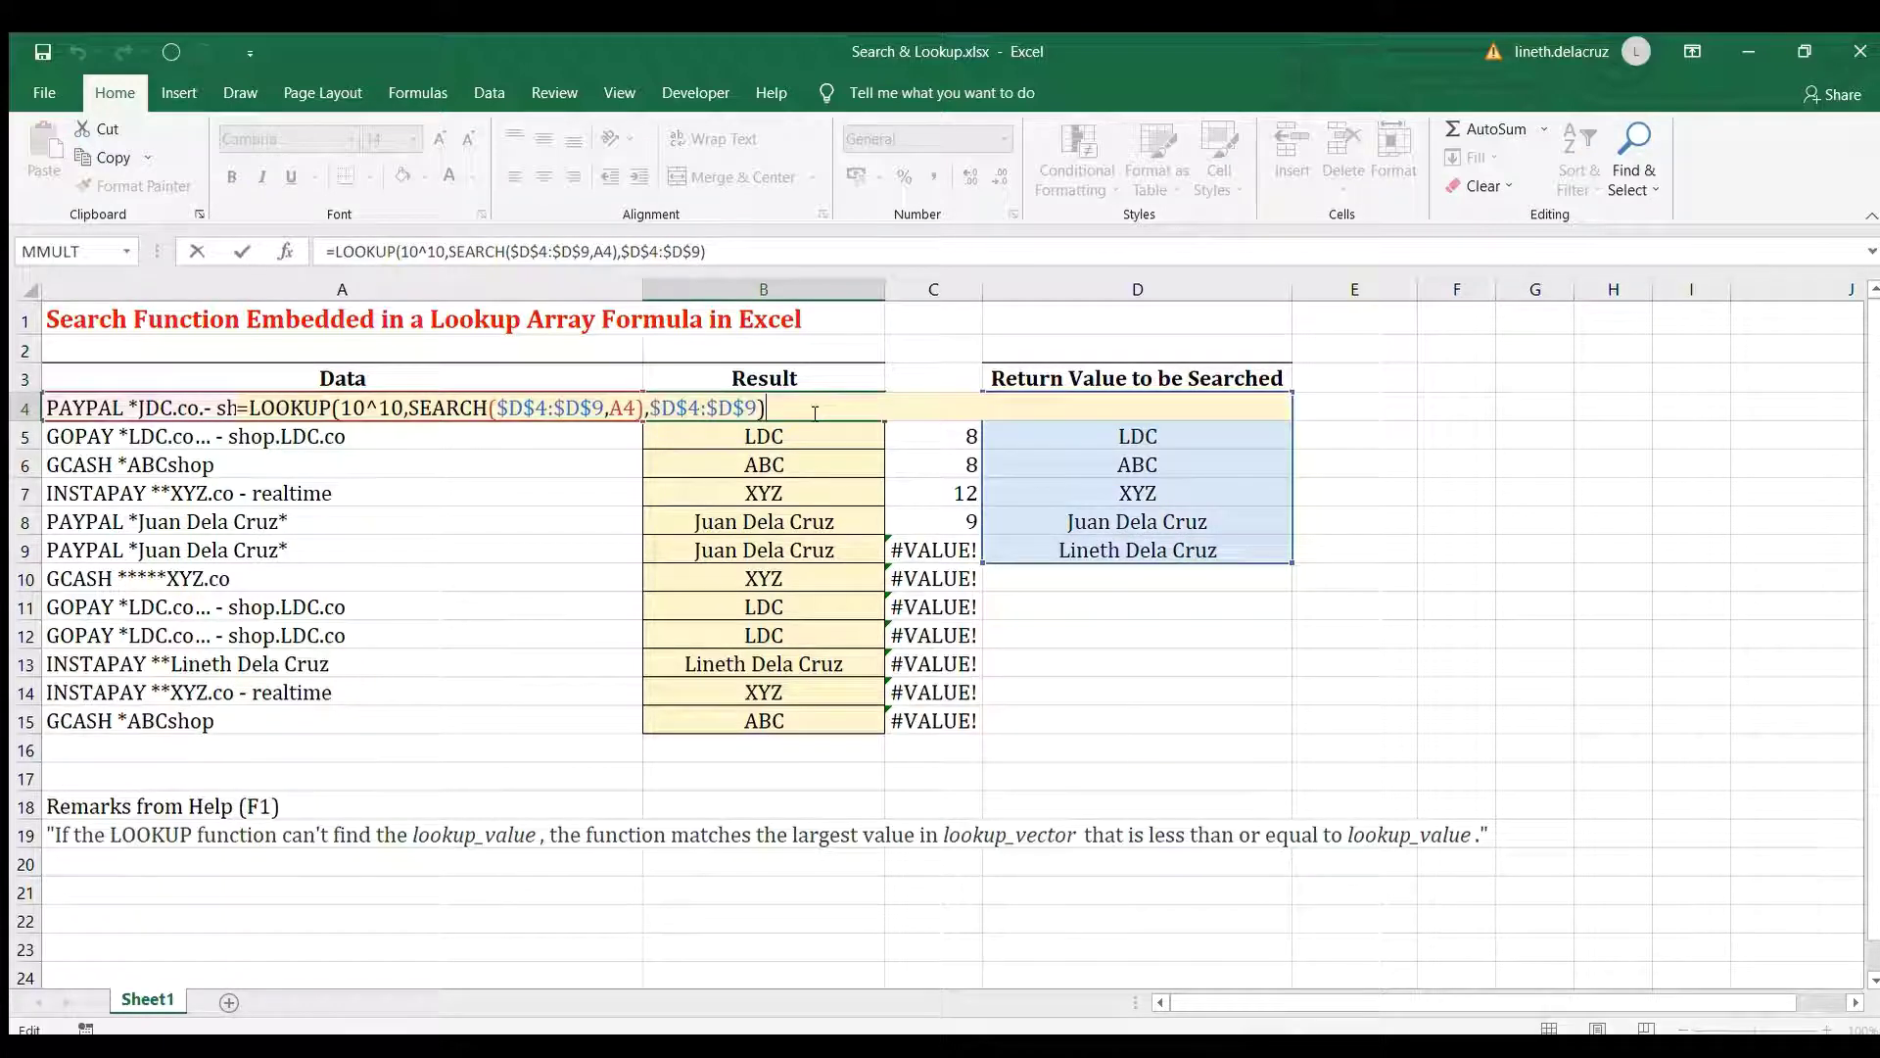
left_click(404, 407)
key("BackSpace")
key("BackSpace")
key("BackSpace")
key("BackSpace")
key("BackSpace")
type("12")
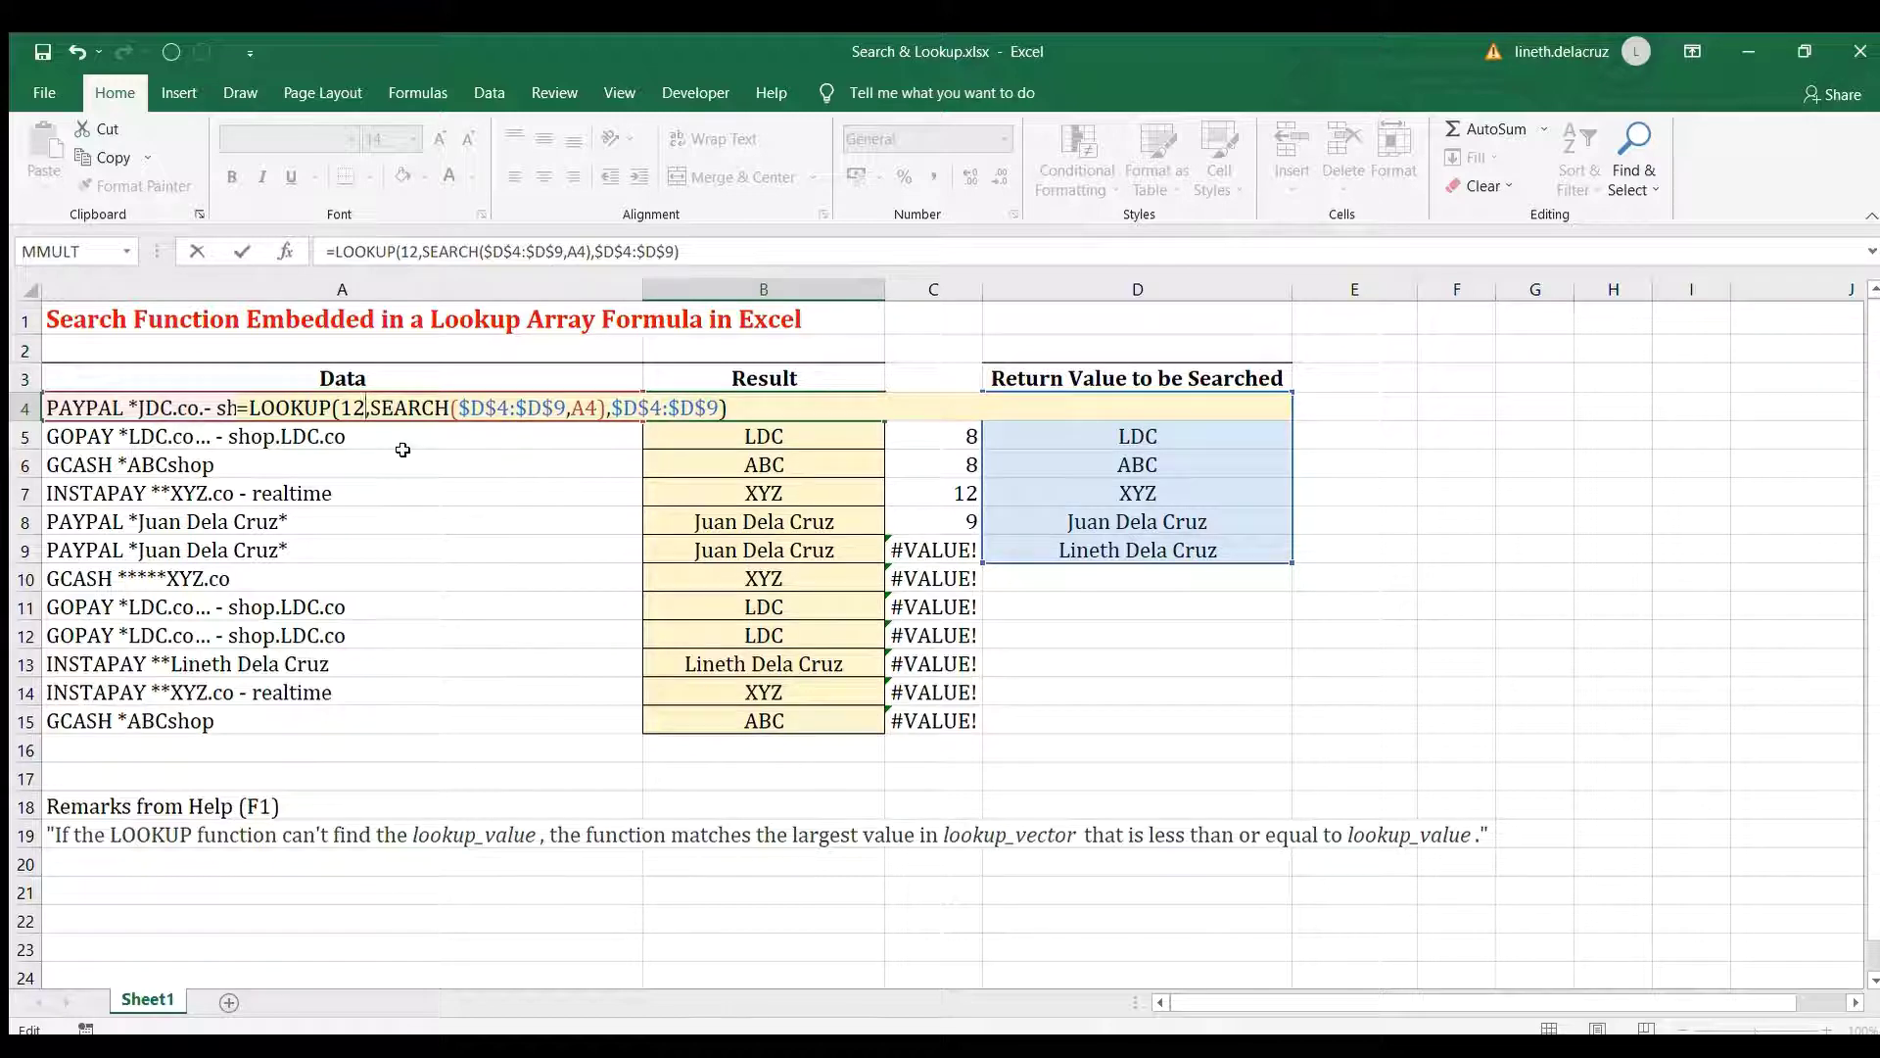
key("Return")
Copy B4's formula with lookup value 12 down into B5:B15
key("Up")
key("ctrl+c")
key("Down")
key("ctrl+shift+Down")
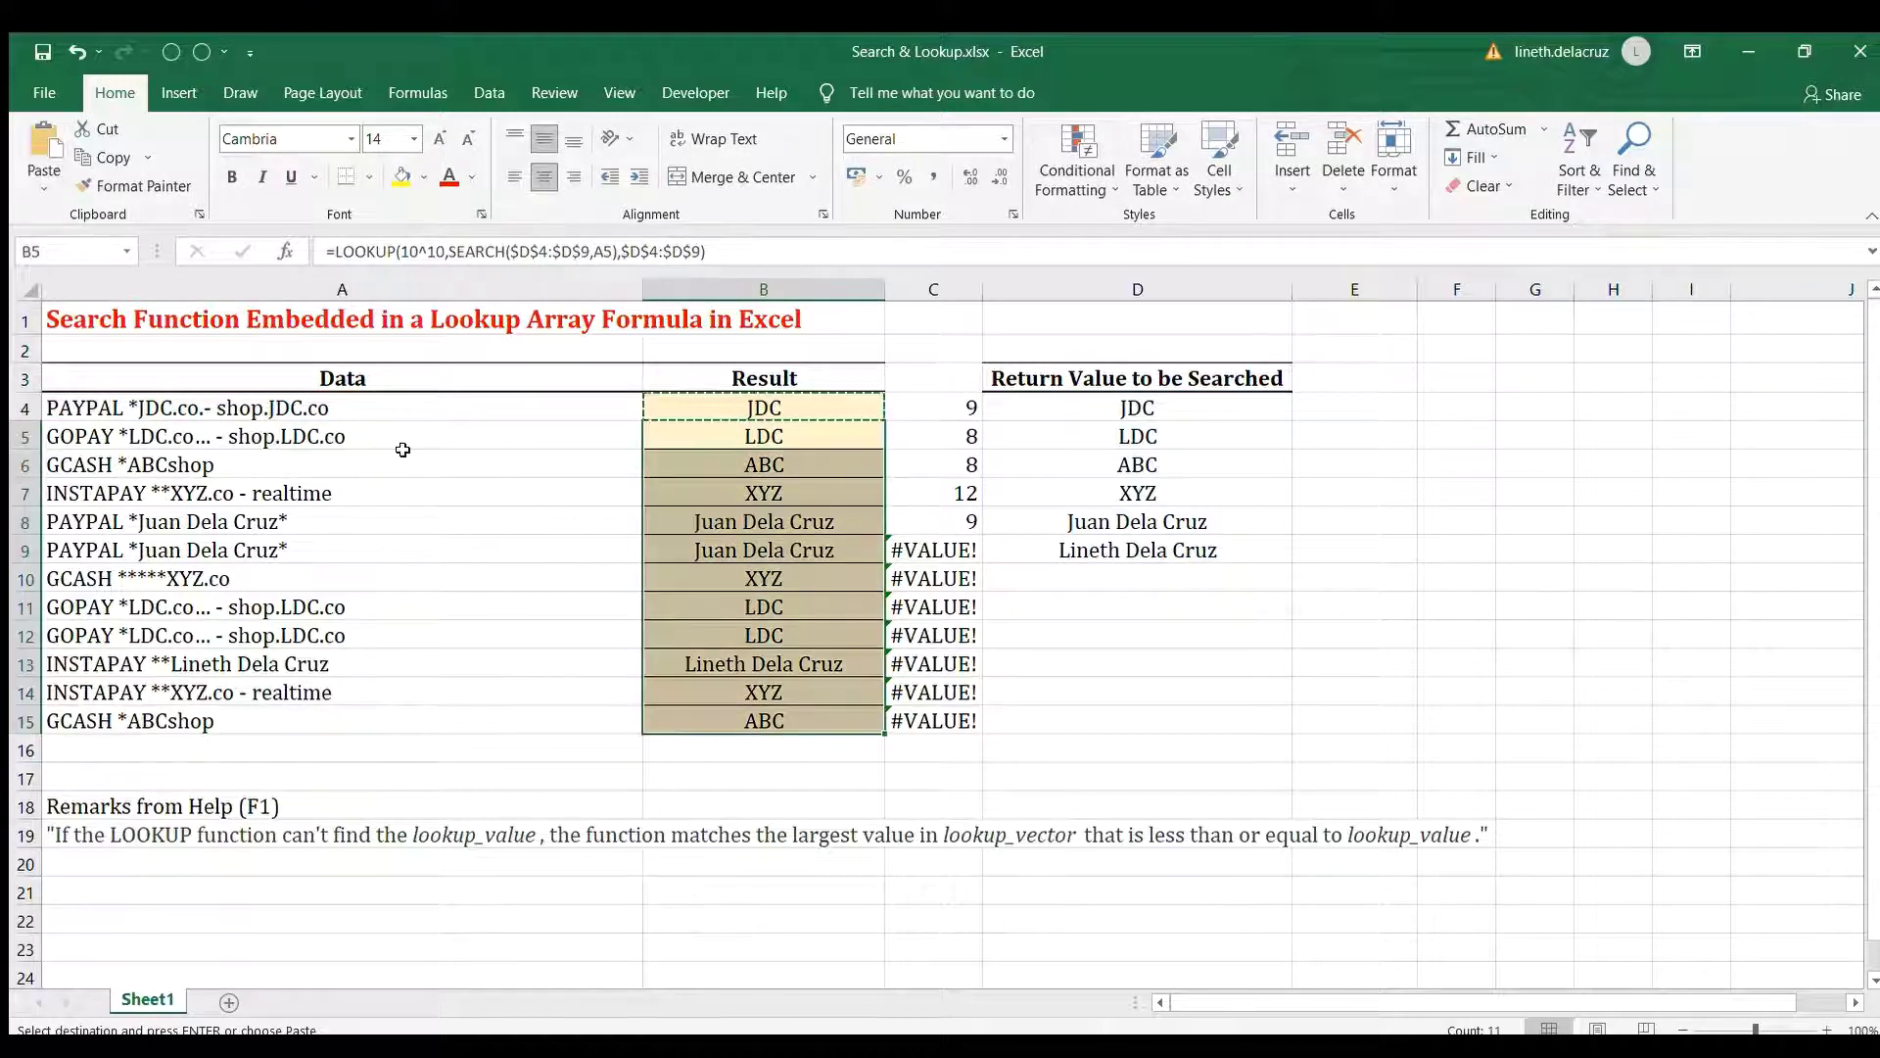
key("Up")
key("Down")
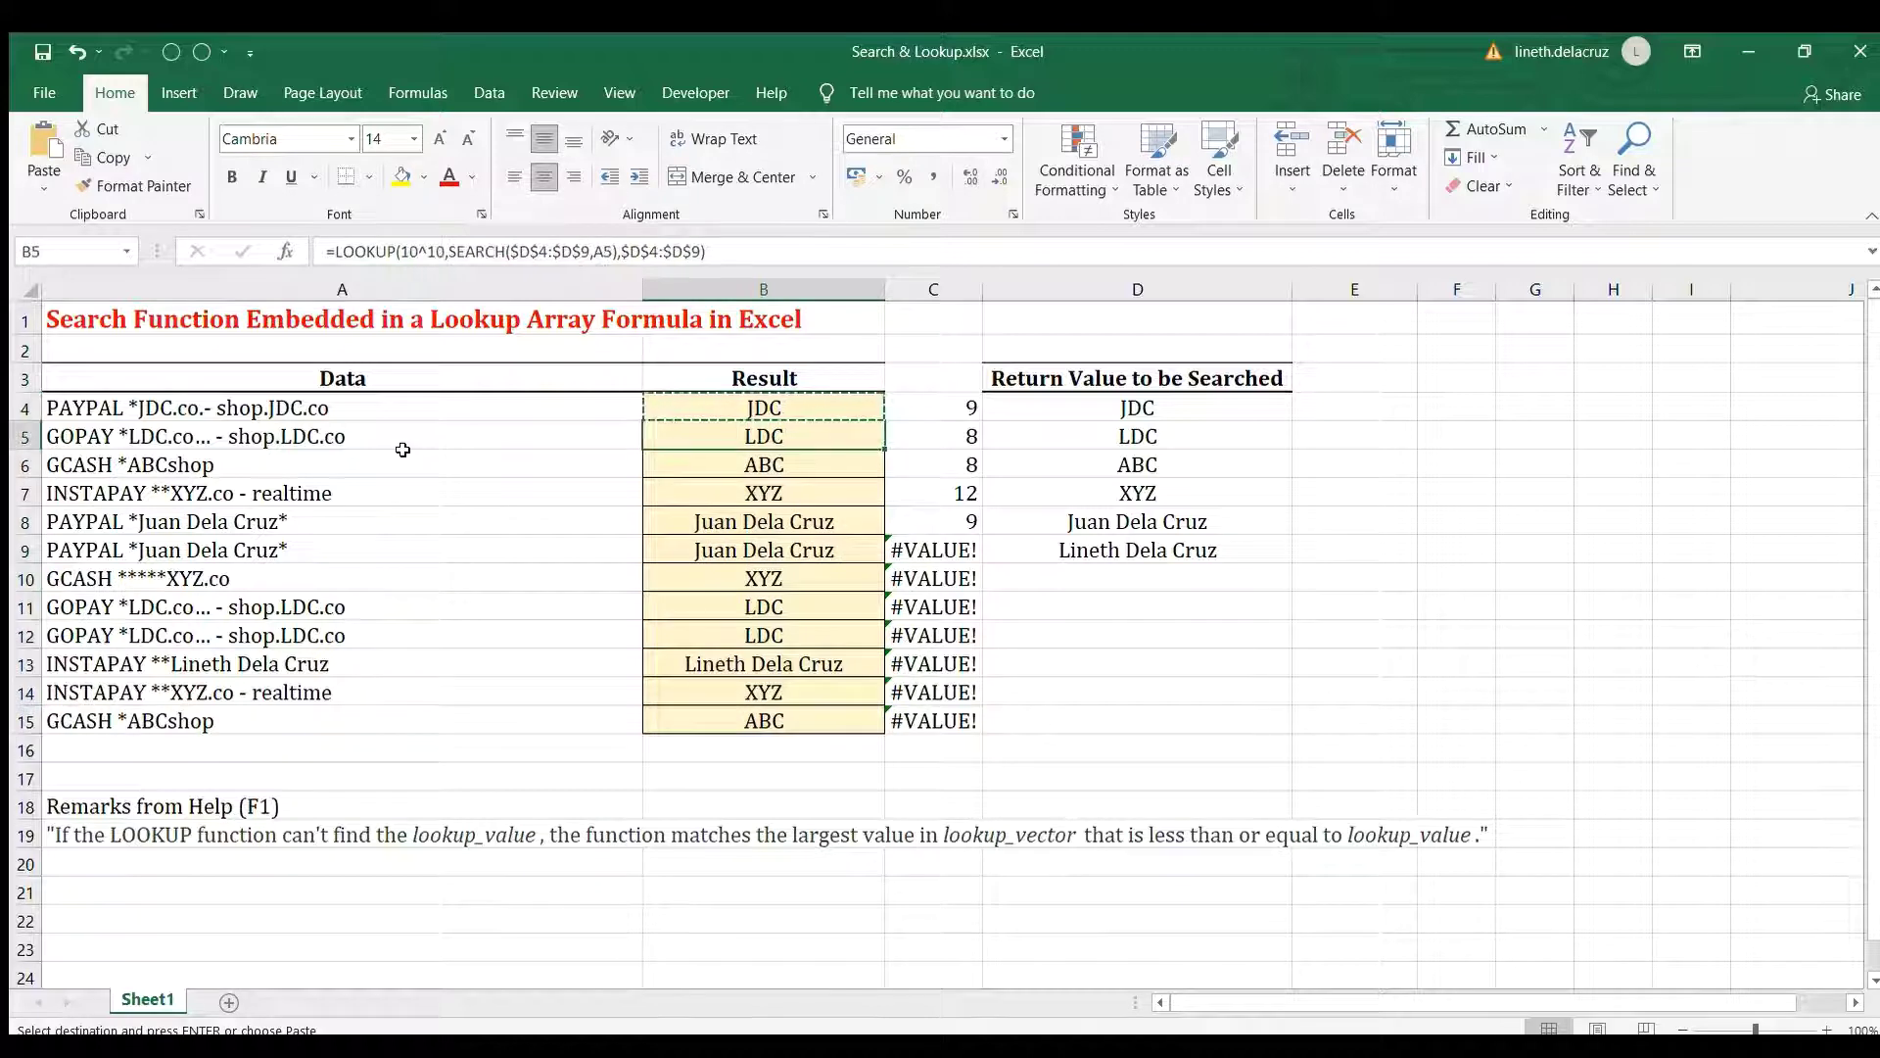
key("ctrl+shift+Down")
key("ctrl+v")
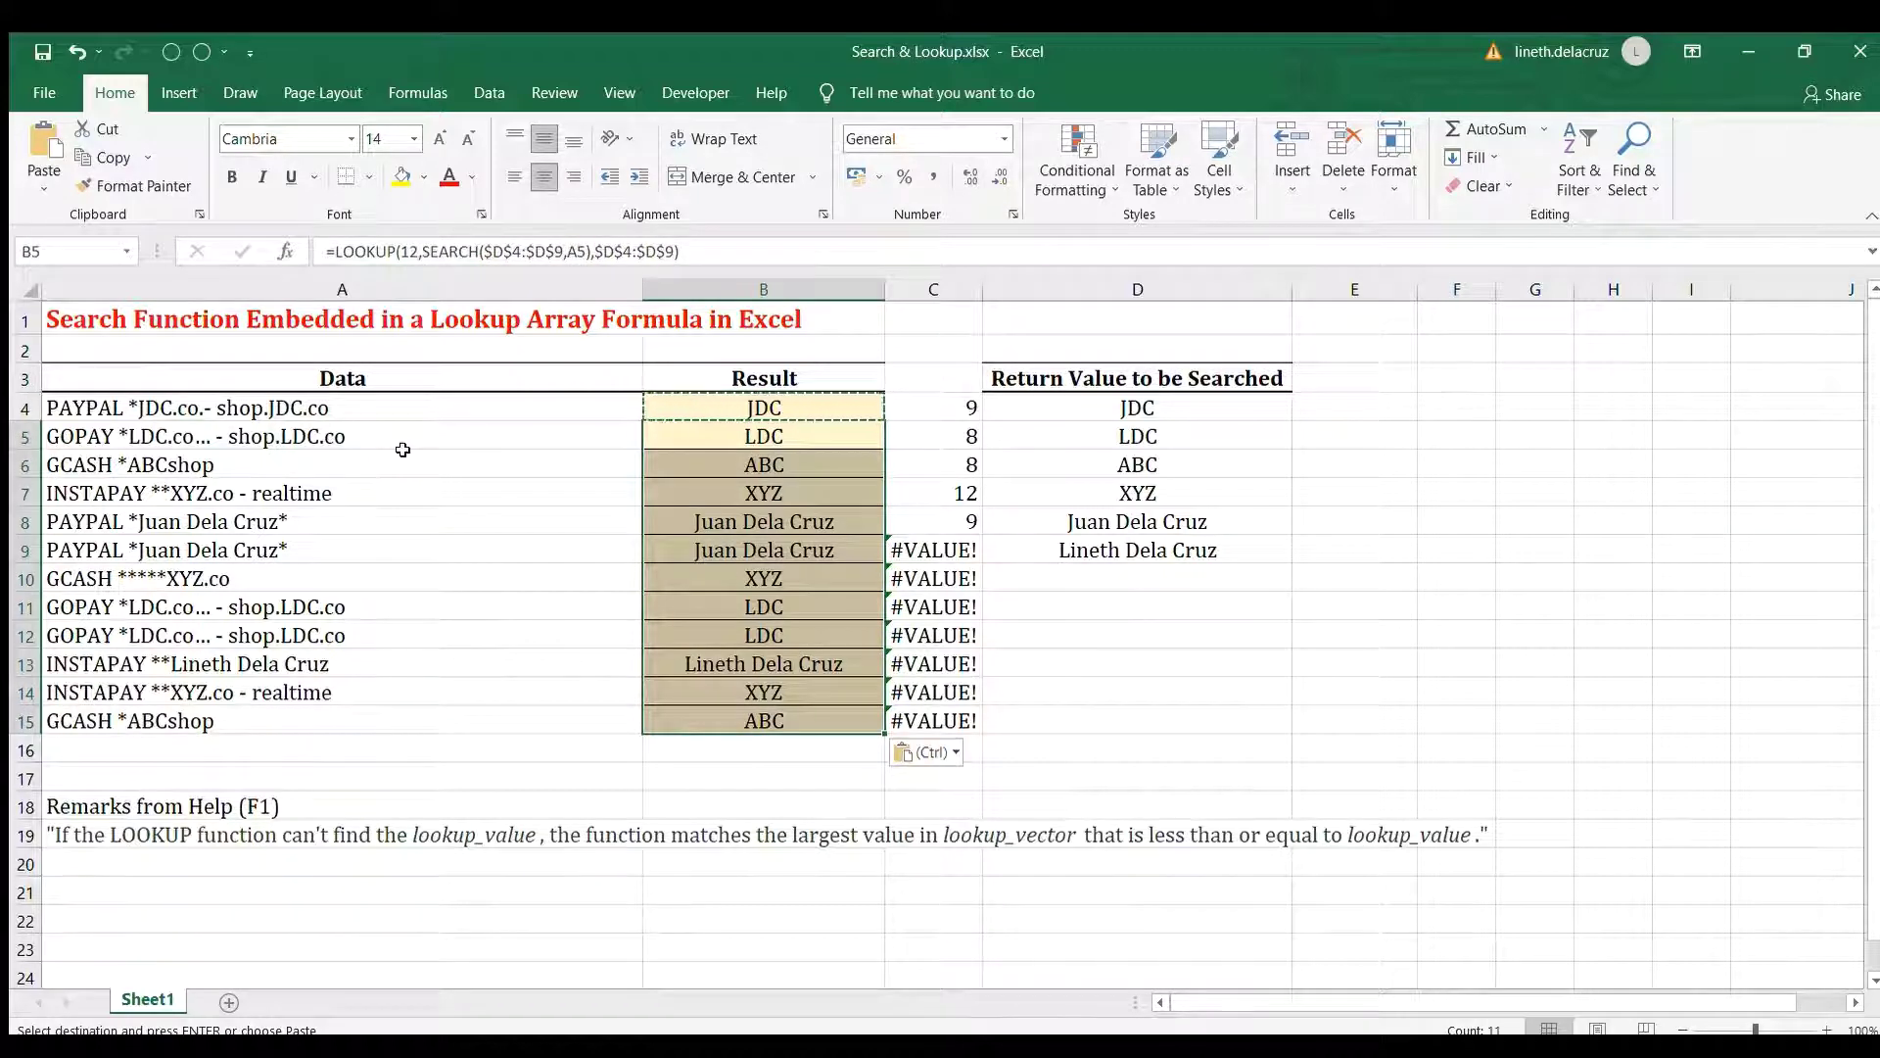
key("Up")
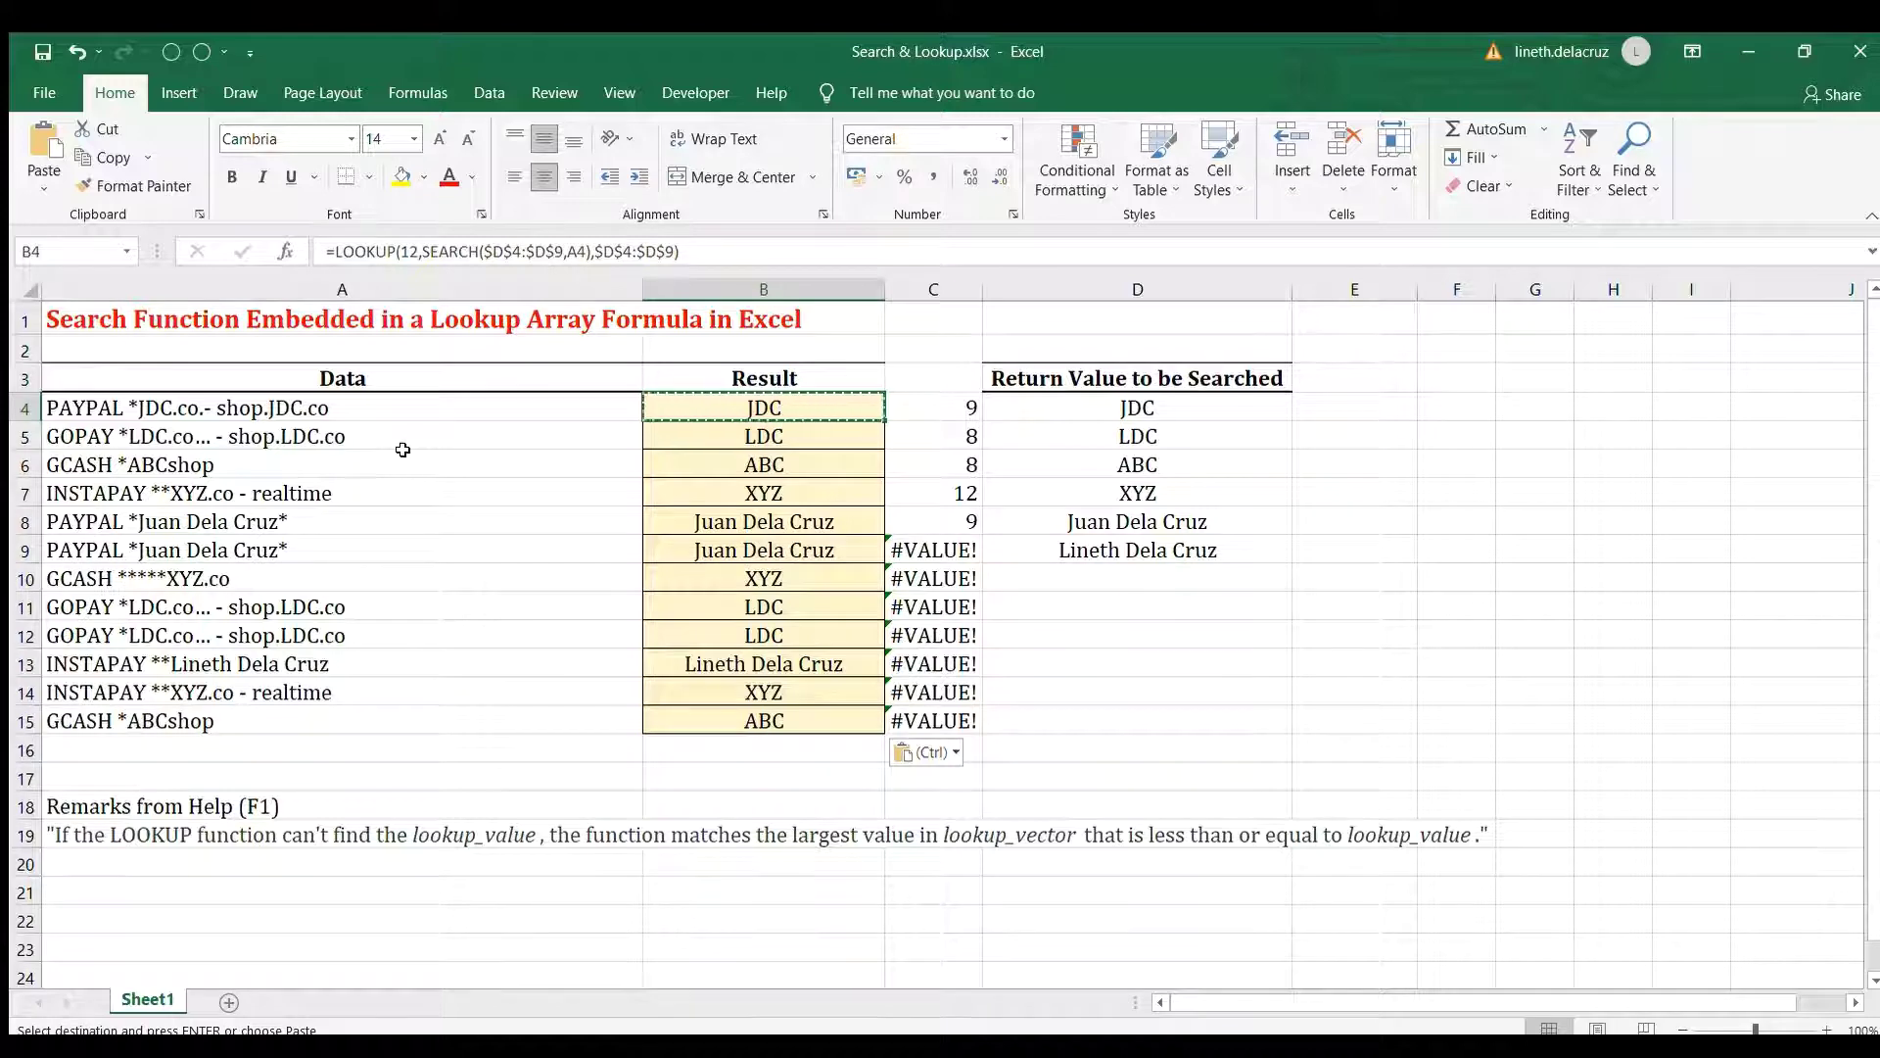
Change B4's lookup value to 11 and copy the formula down the Result column to B15
key("Escape")
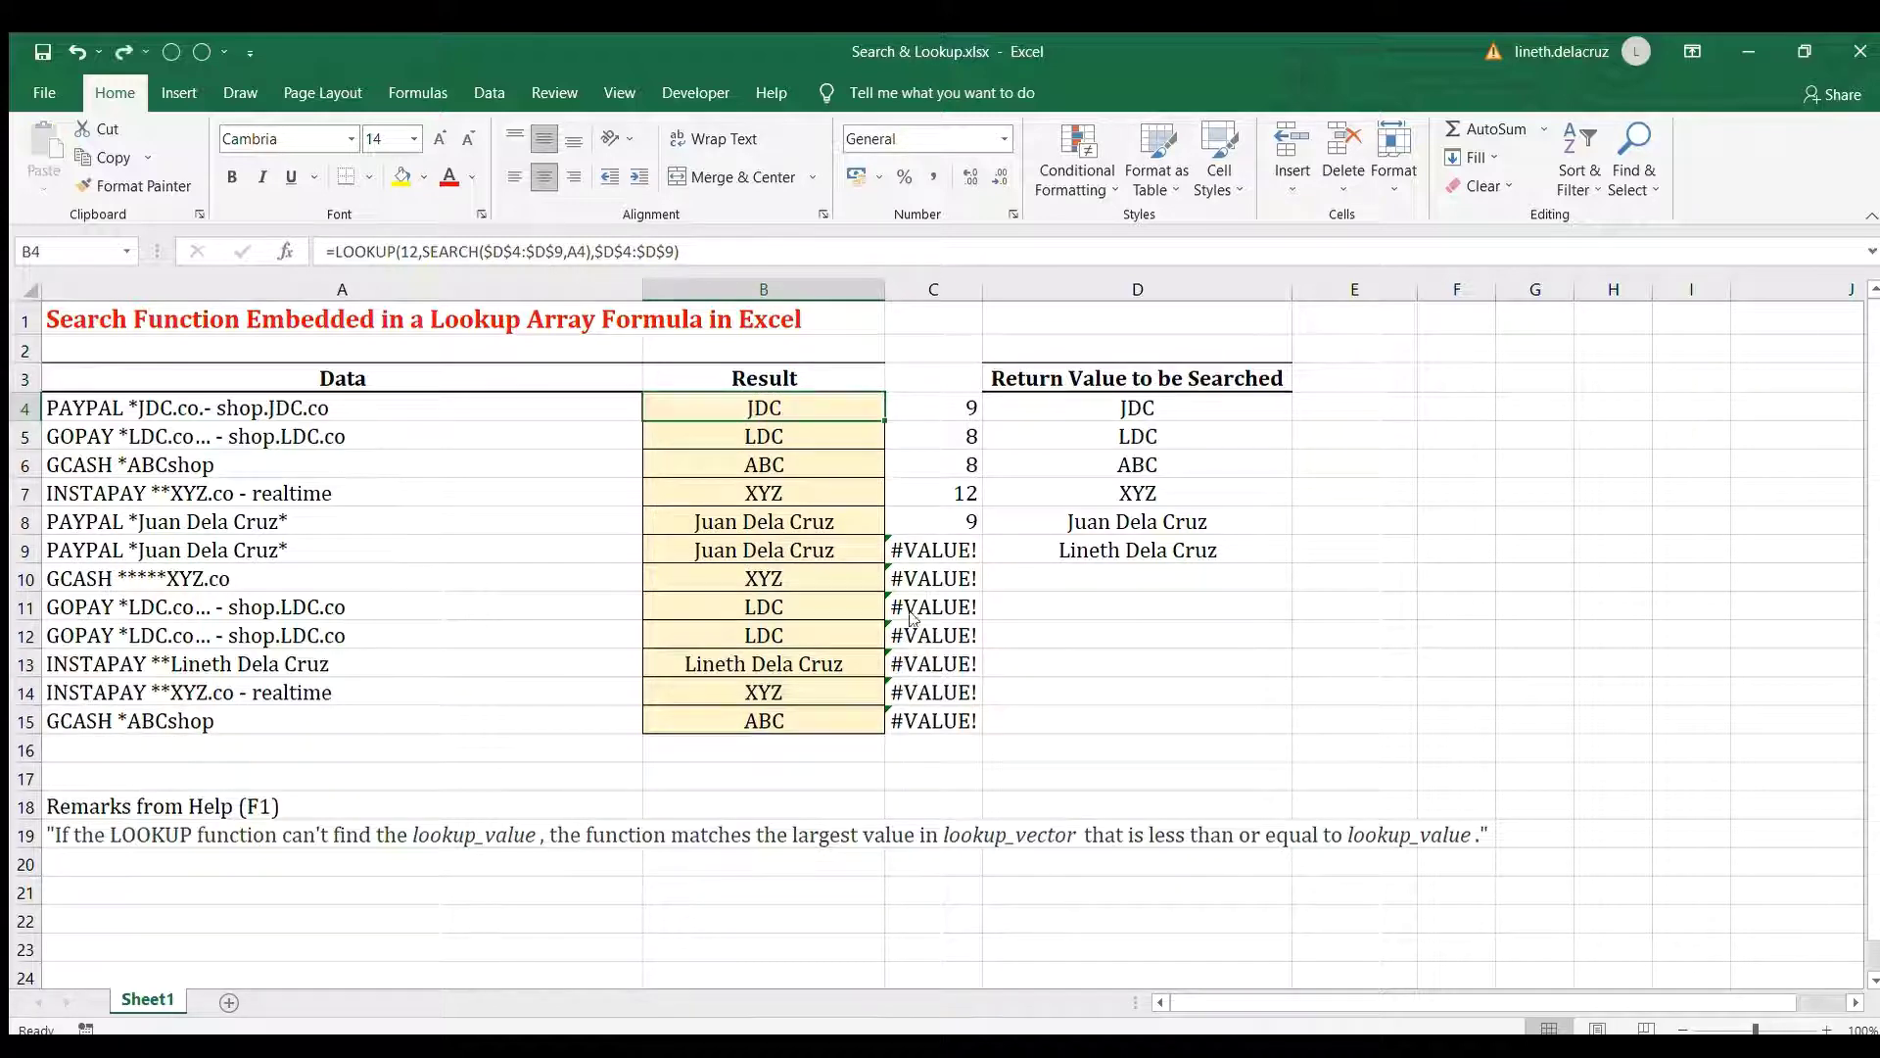
key("F2")
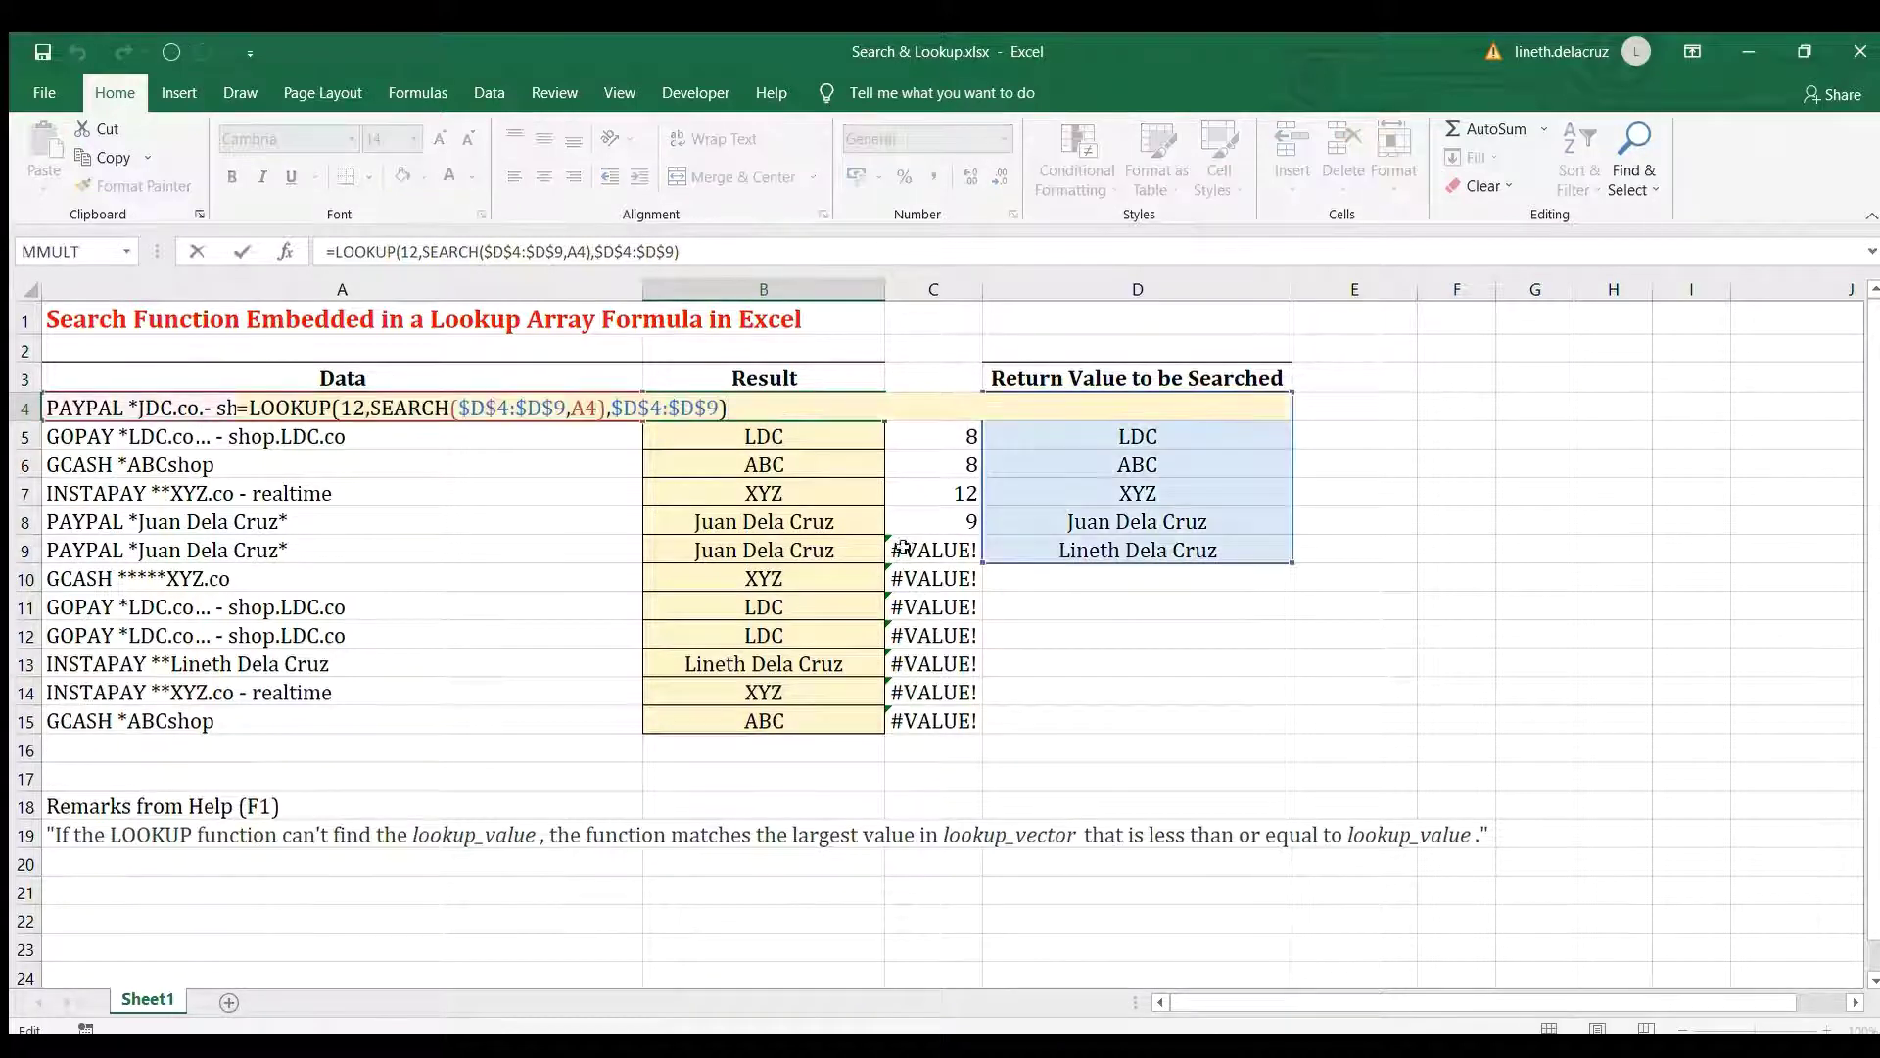
left_click(361, 406)
key("BackSpace")
type("1")
key("Return")
key("Up")
key("ctrl+c")
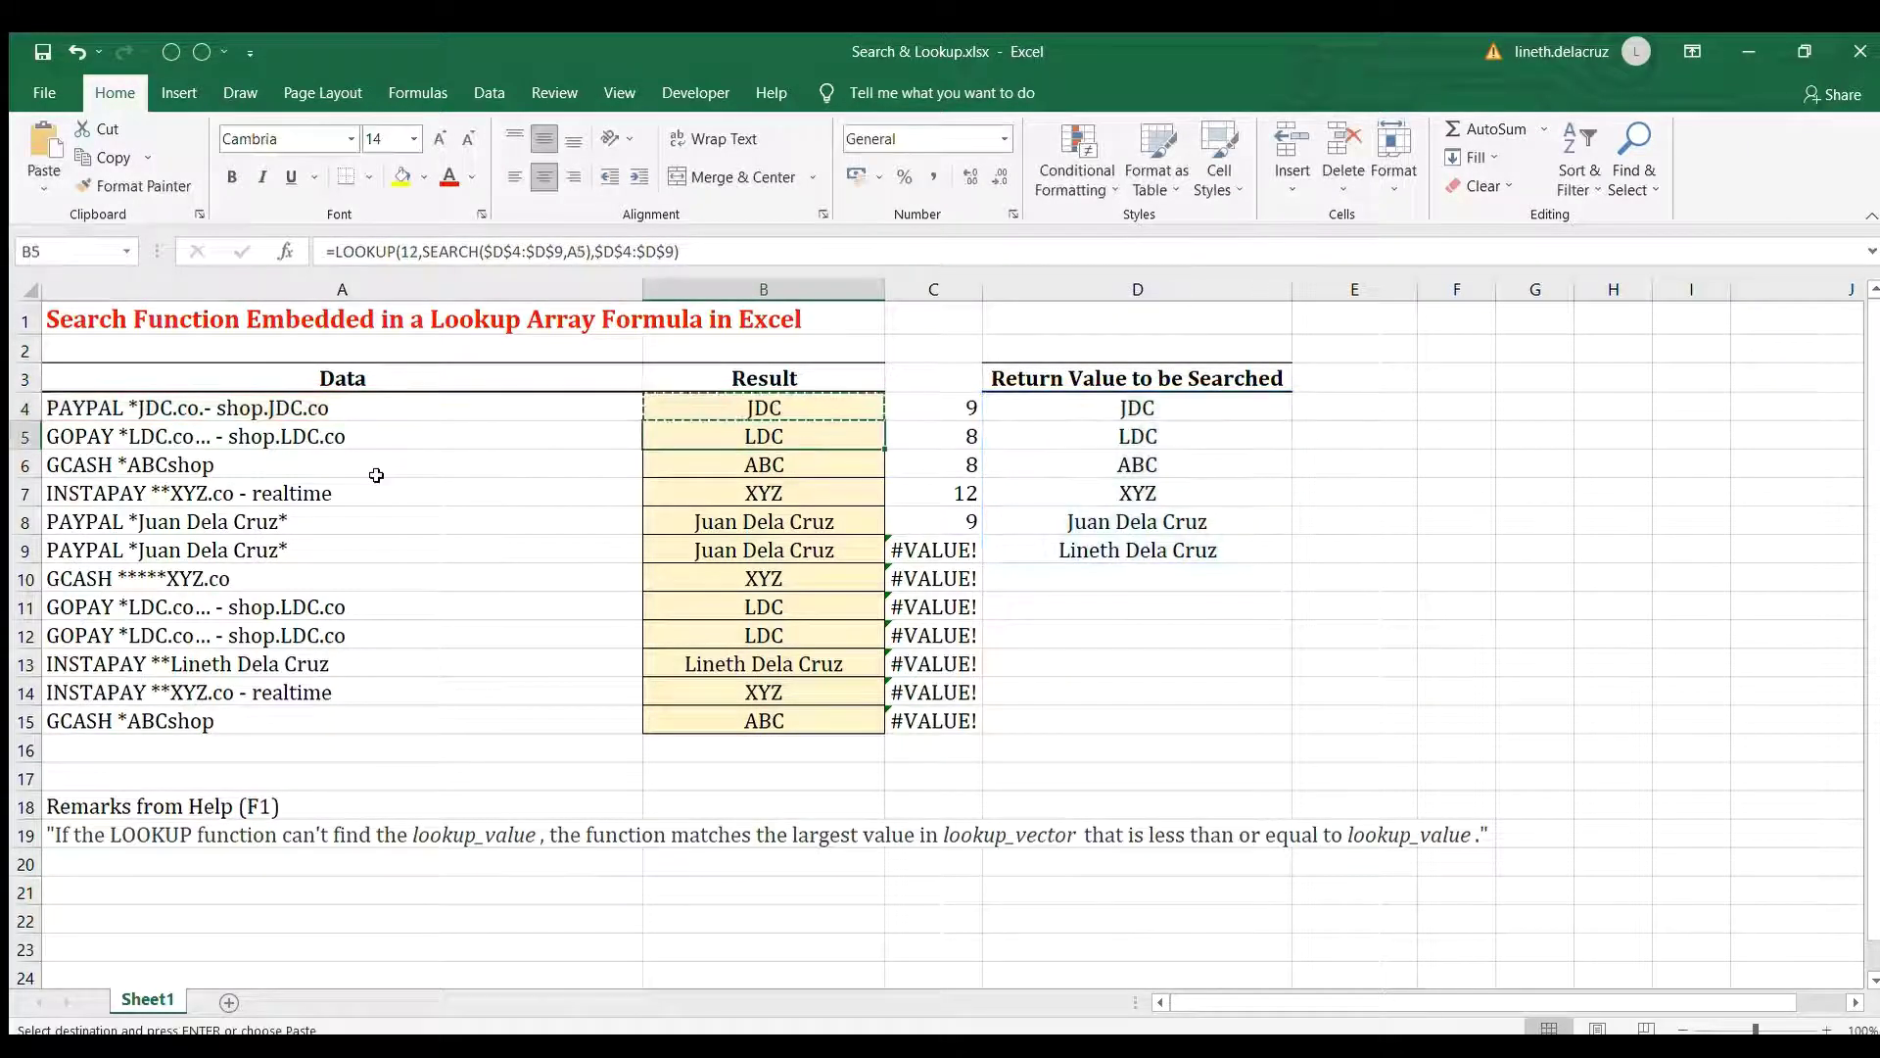
key("ctrl+shift+Down")
key("ctrl+v")
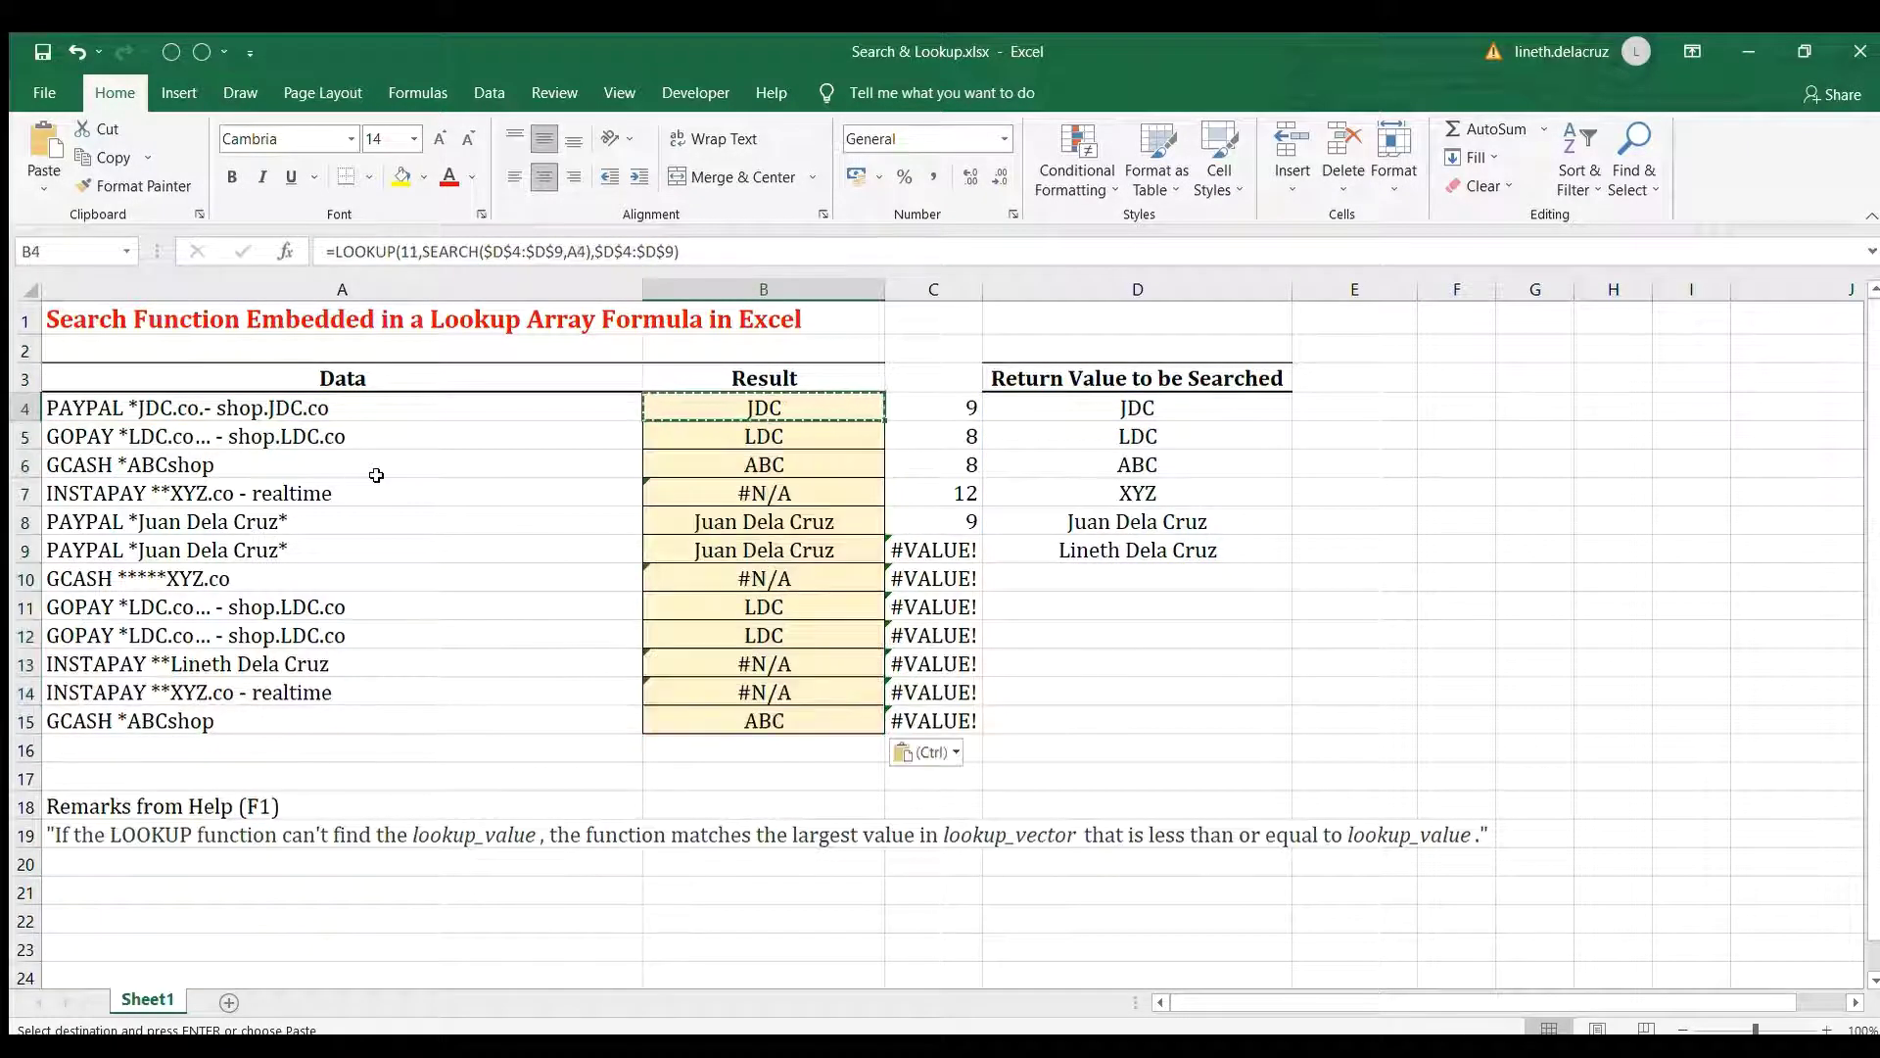
Evaluate the SEARCH part of B7's #N/A formula to see its results array
left_click(737, 490)
double_click(737, 490)
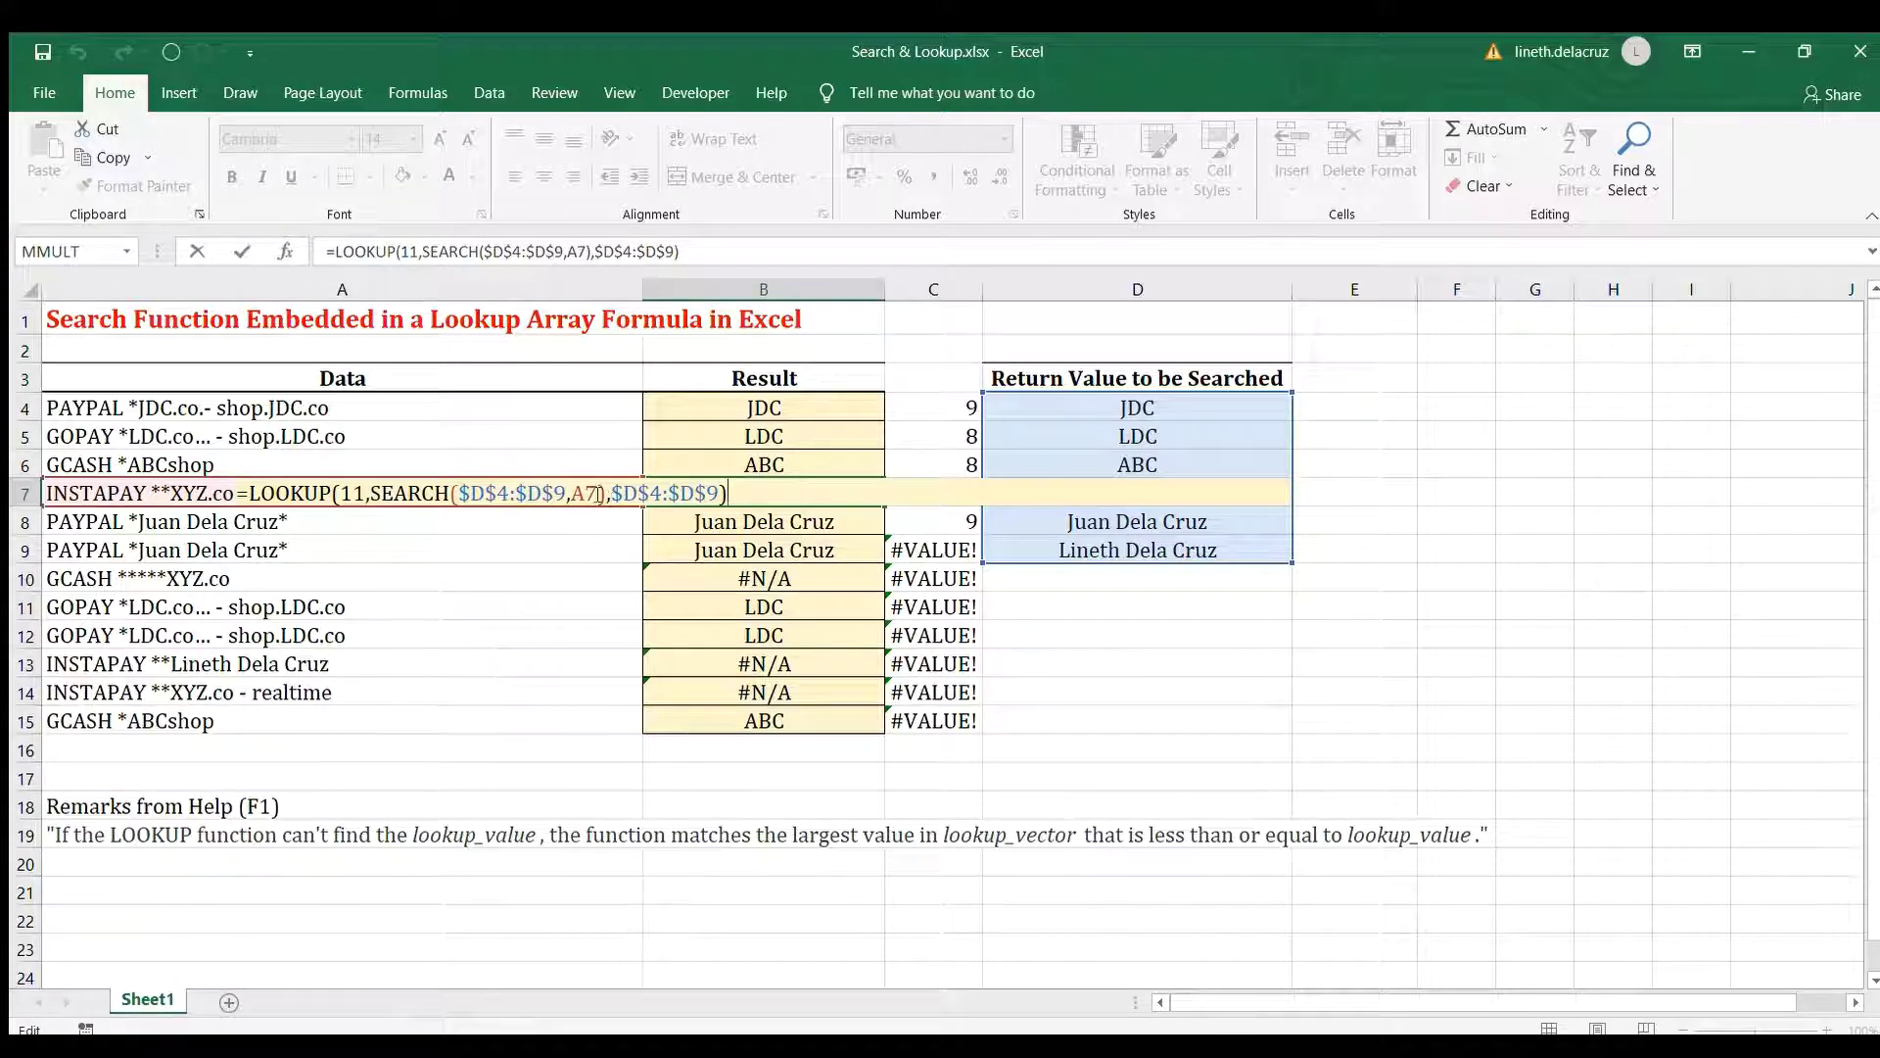
left_click_drag(606, 493, 372, 499)
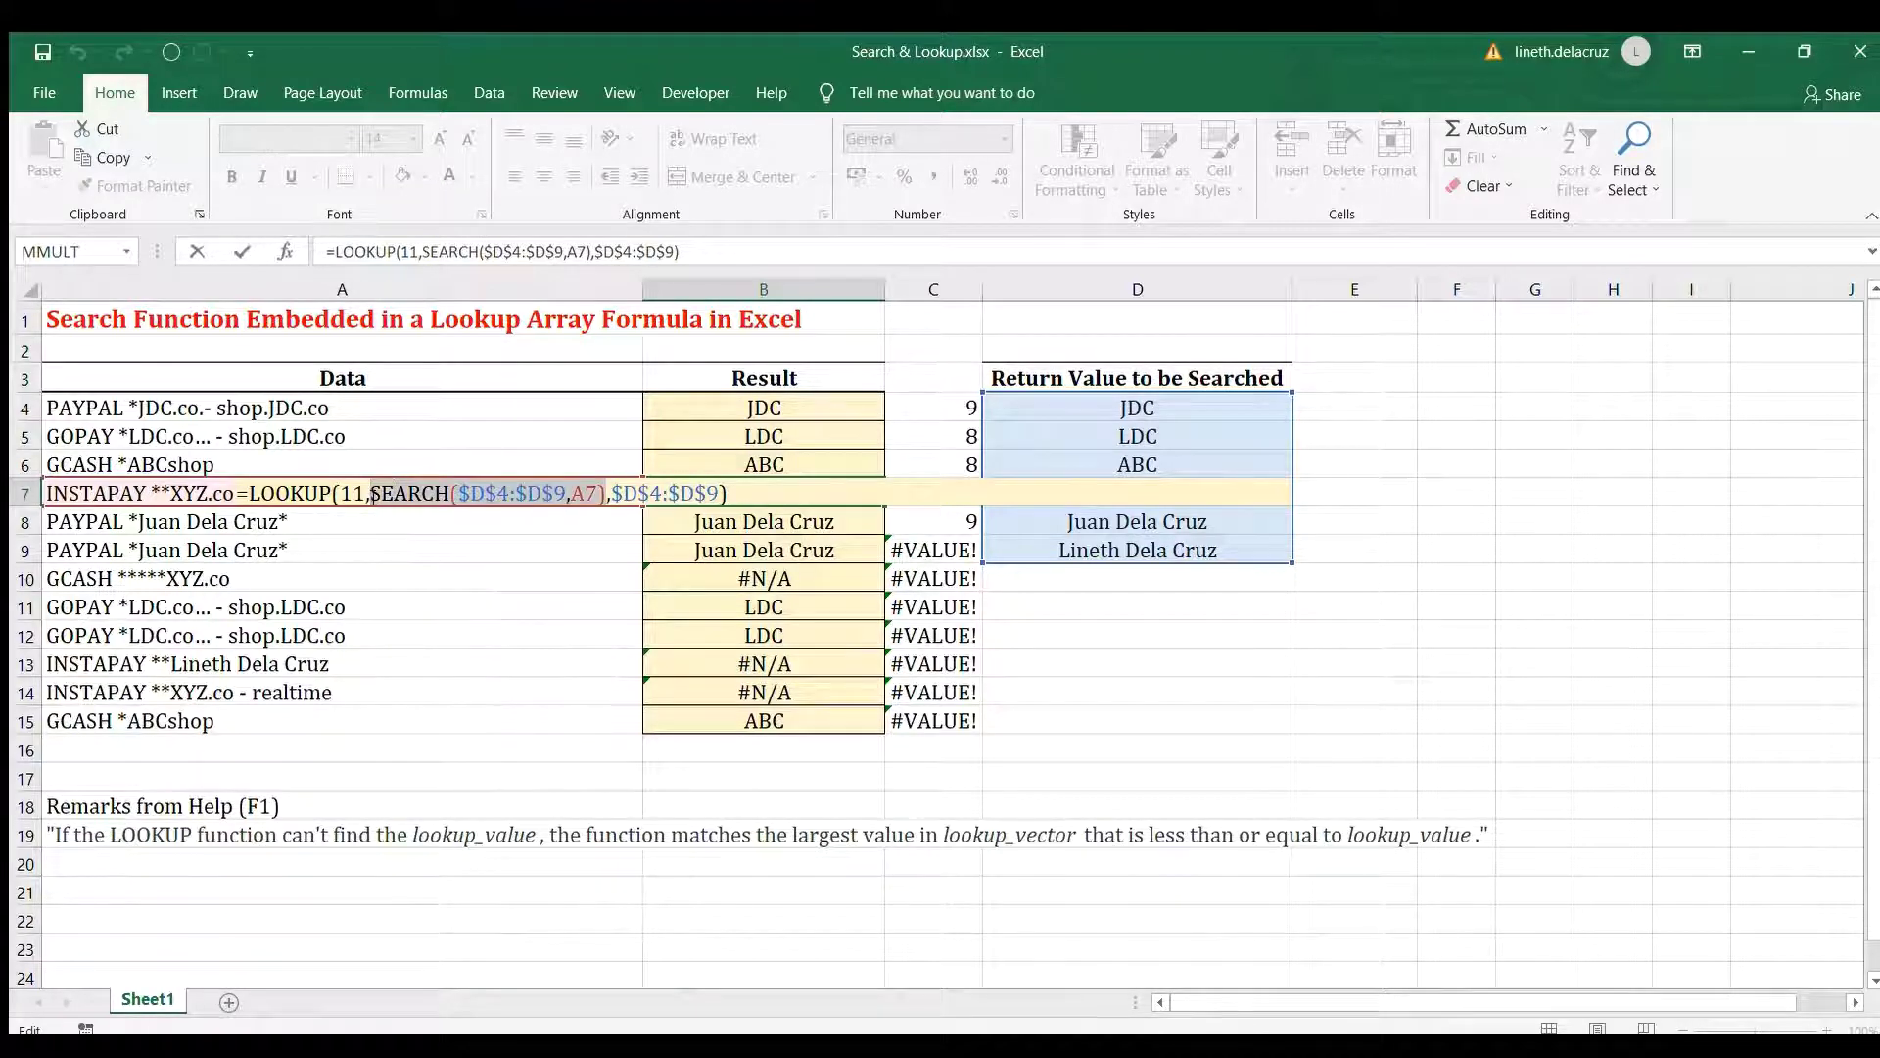
key("F9")
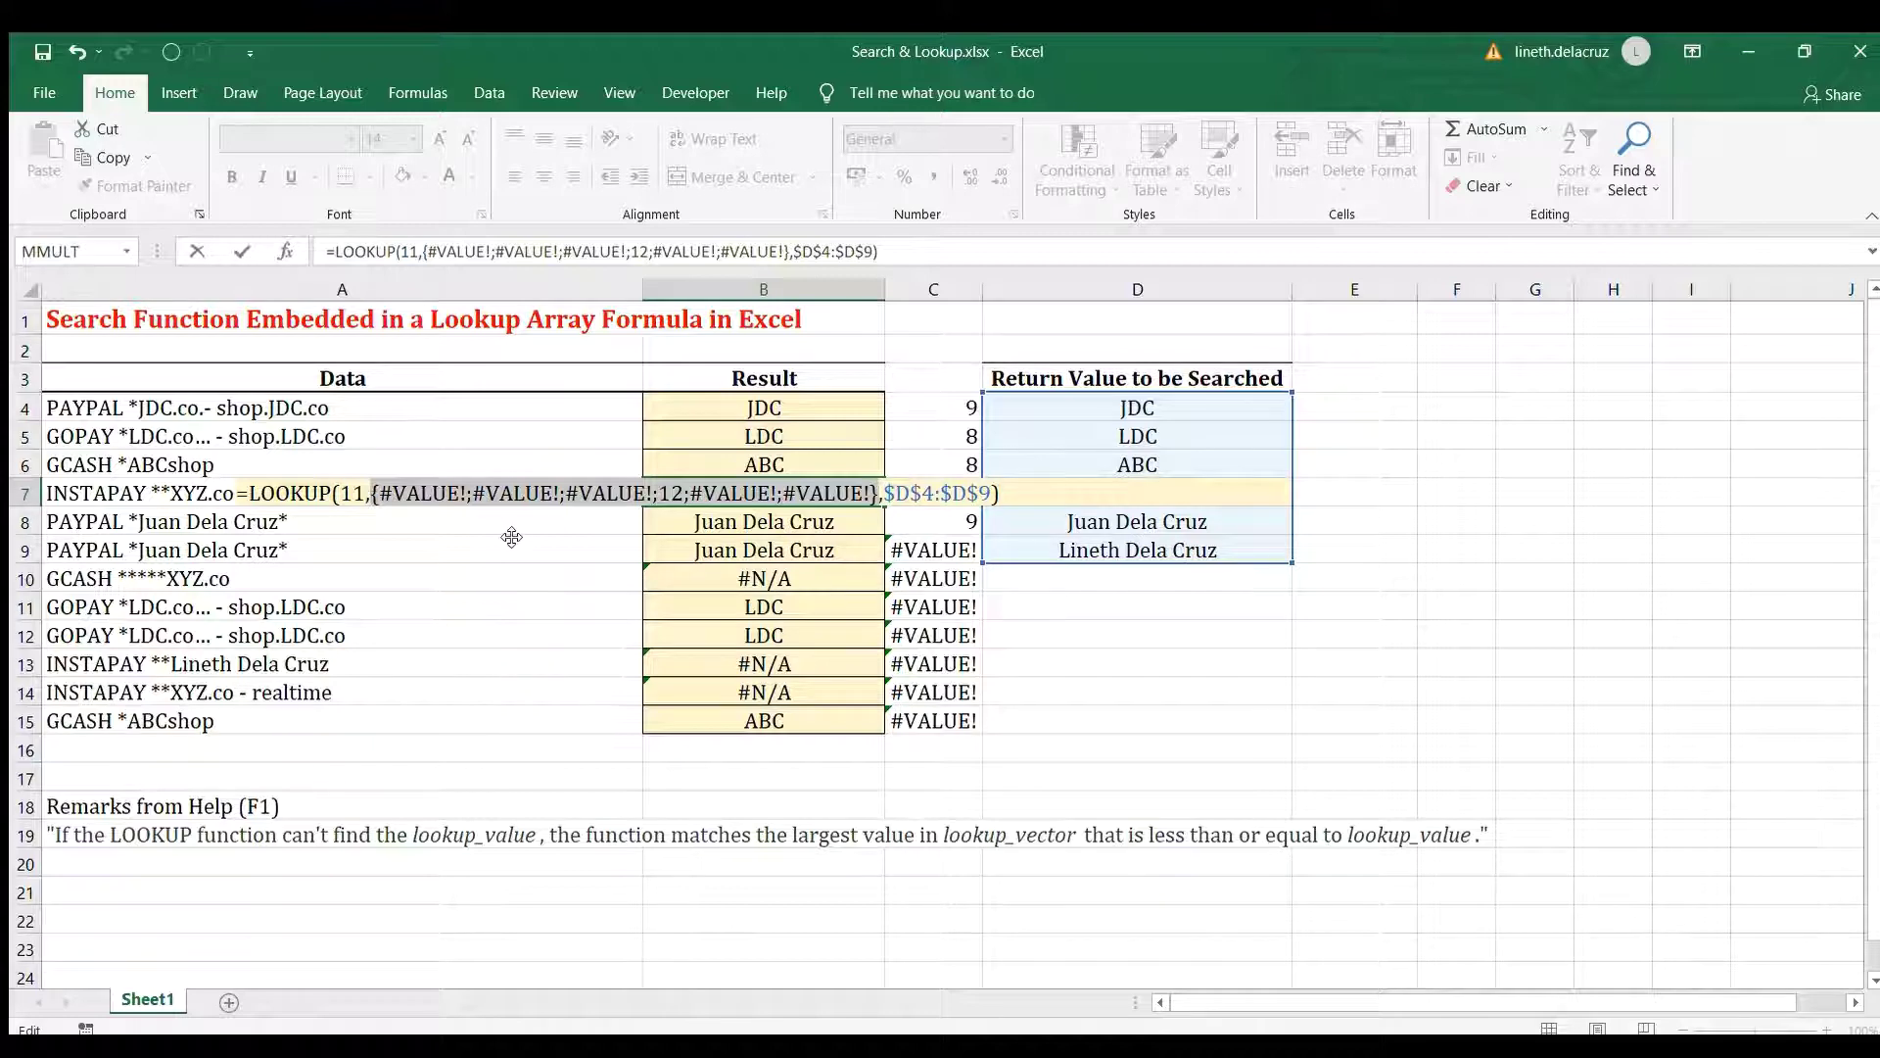
Cancel the B7 edit and change B4's lookup value from 11 back to 10^10
key("Escape")
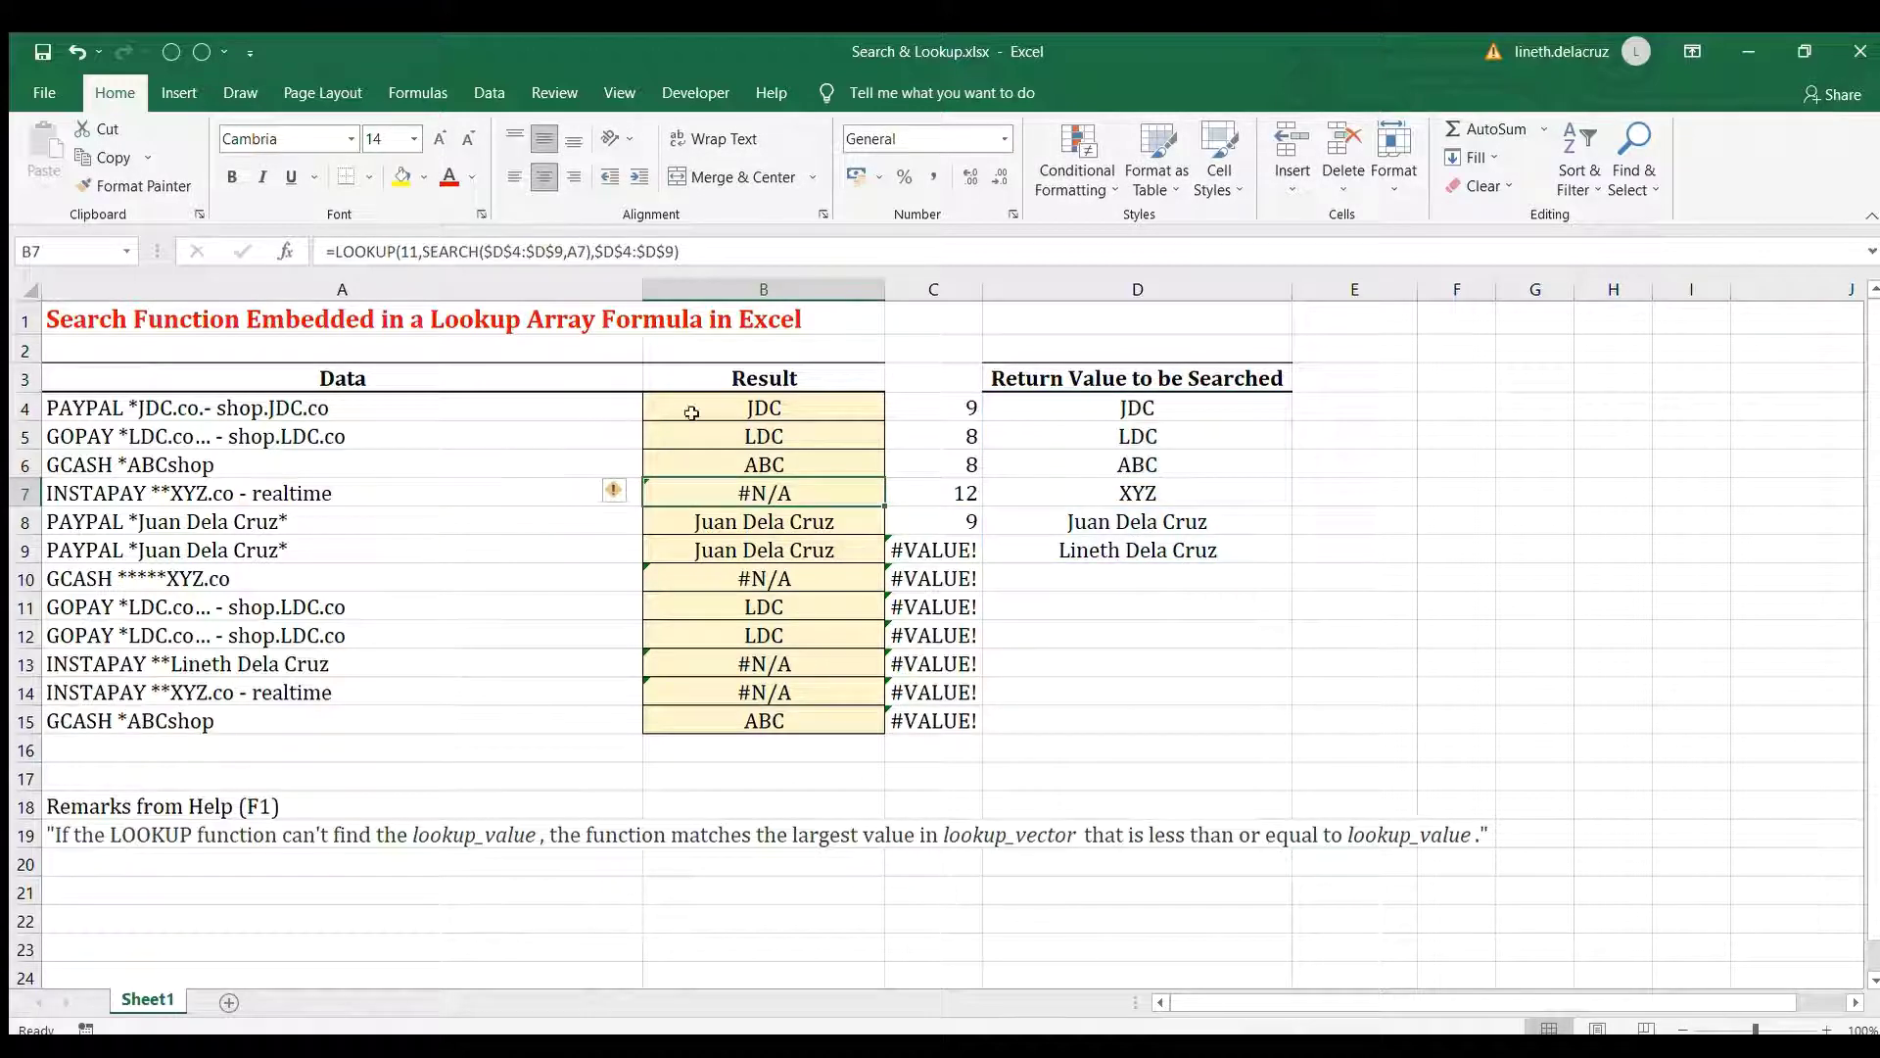
left_click(767, 415)
double_click(769, 424)
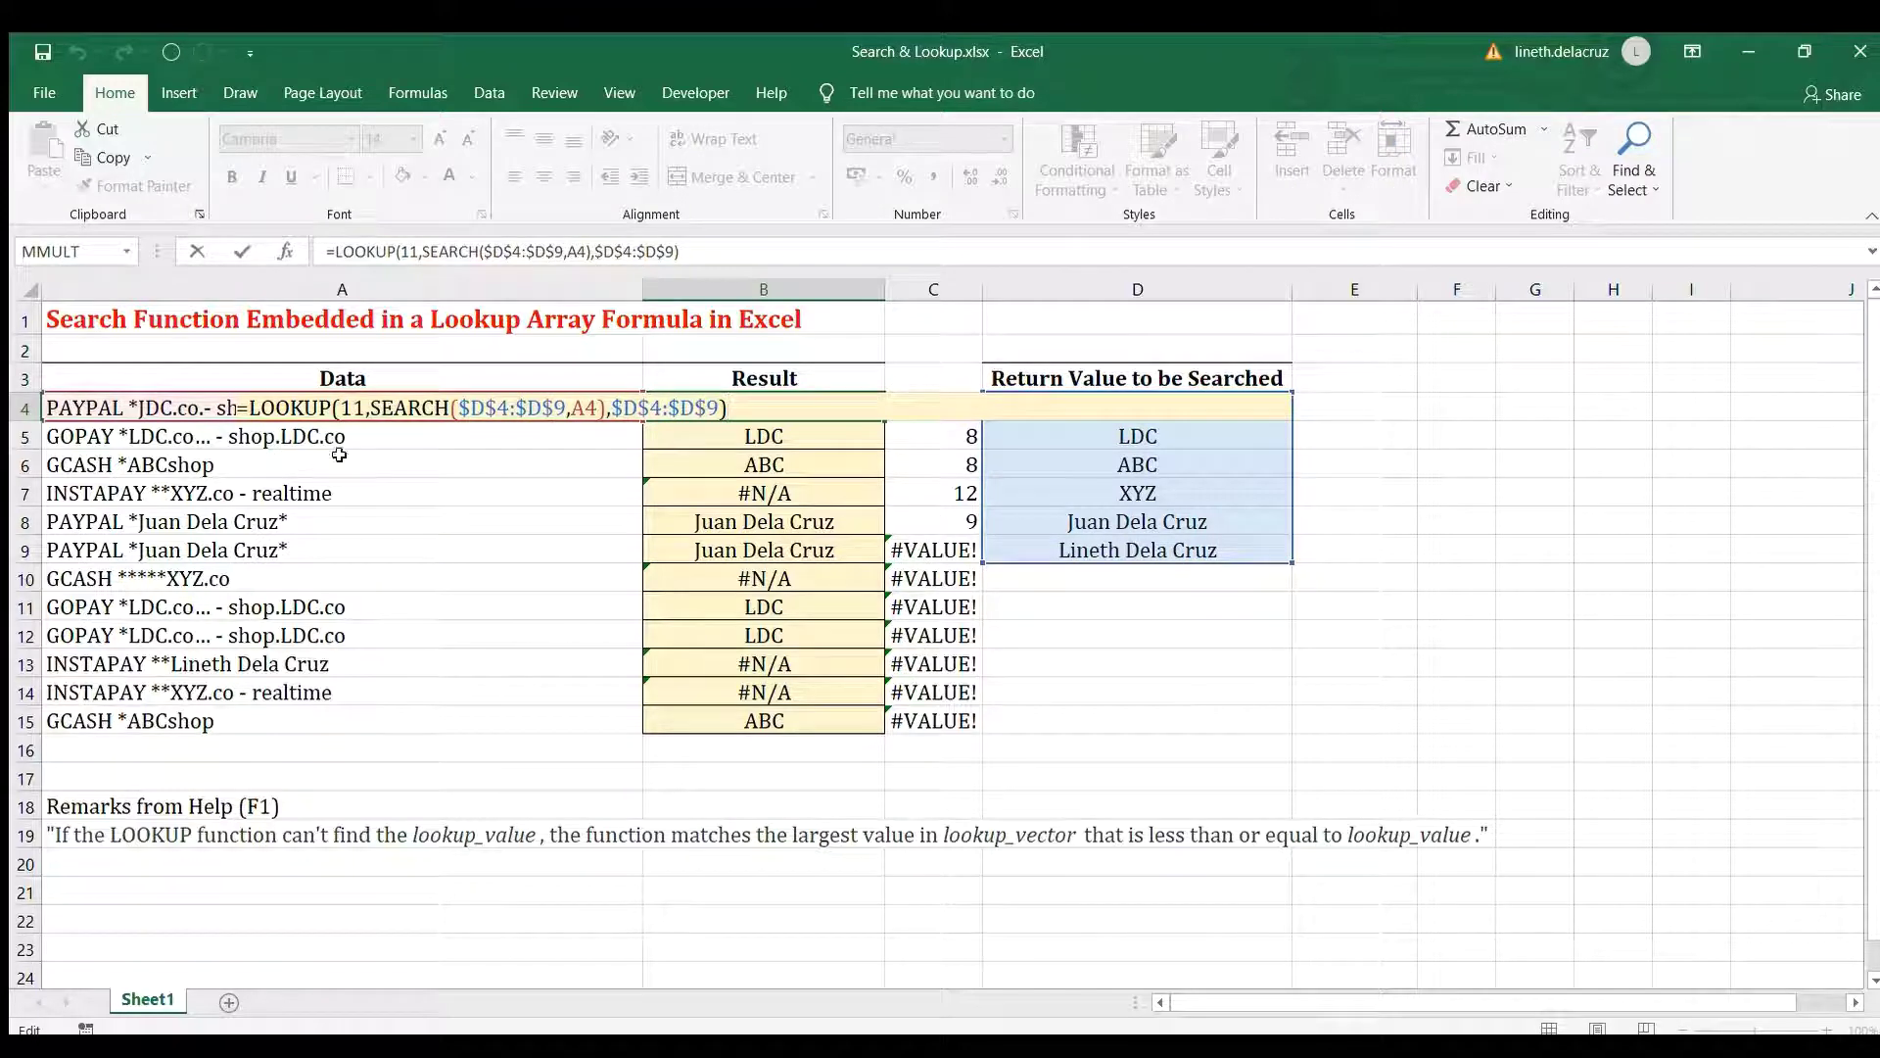
left_click(363, 407)
key("BackSpace")
type("0^10")
key("Return")
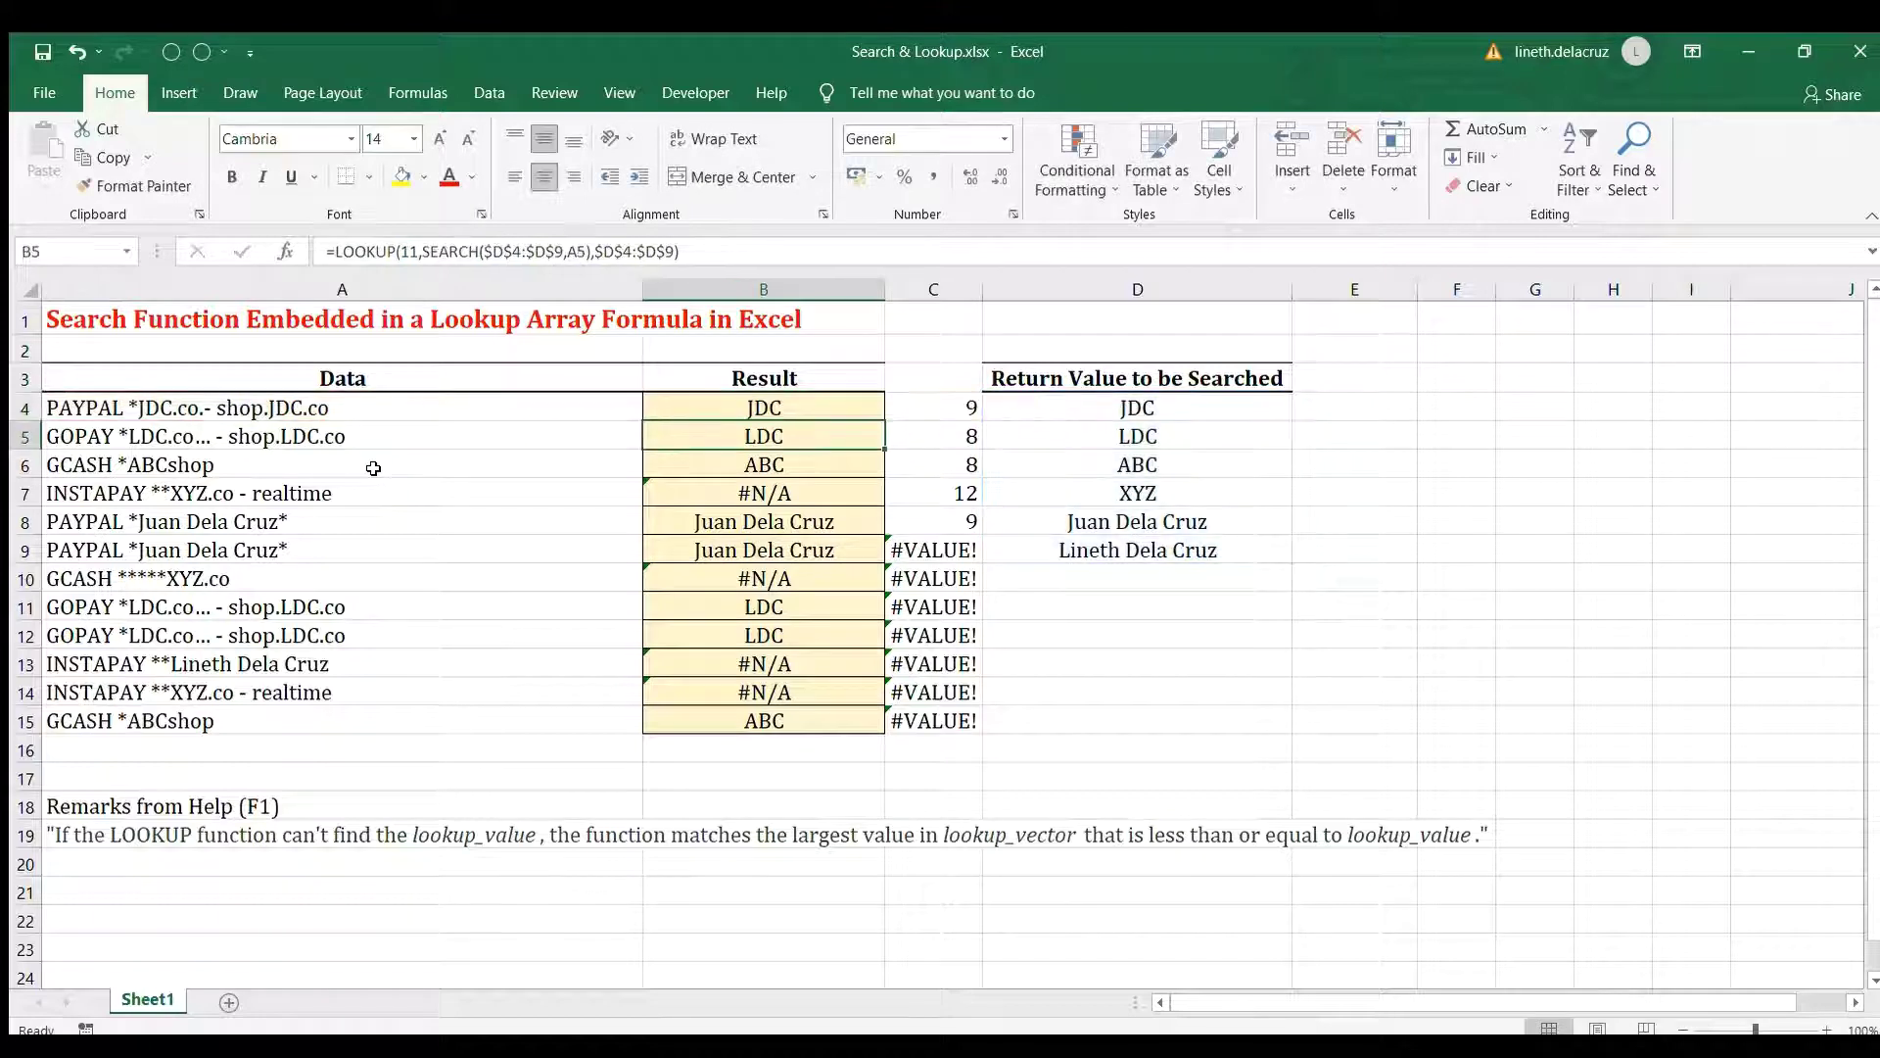
Copy B4's formula into B5:B15 and delete the helper SEARCH results in C4:C16
key("Up")
key("ctrl+c")
key("Down")
key("ctrl+shift+Down")
key("ctrl+v")
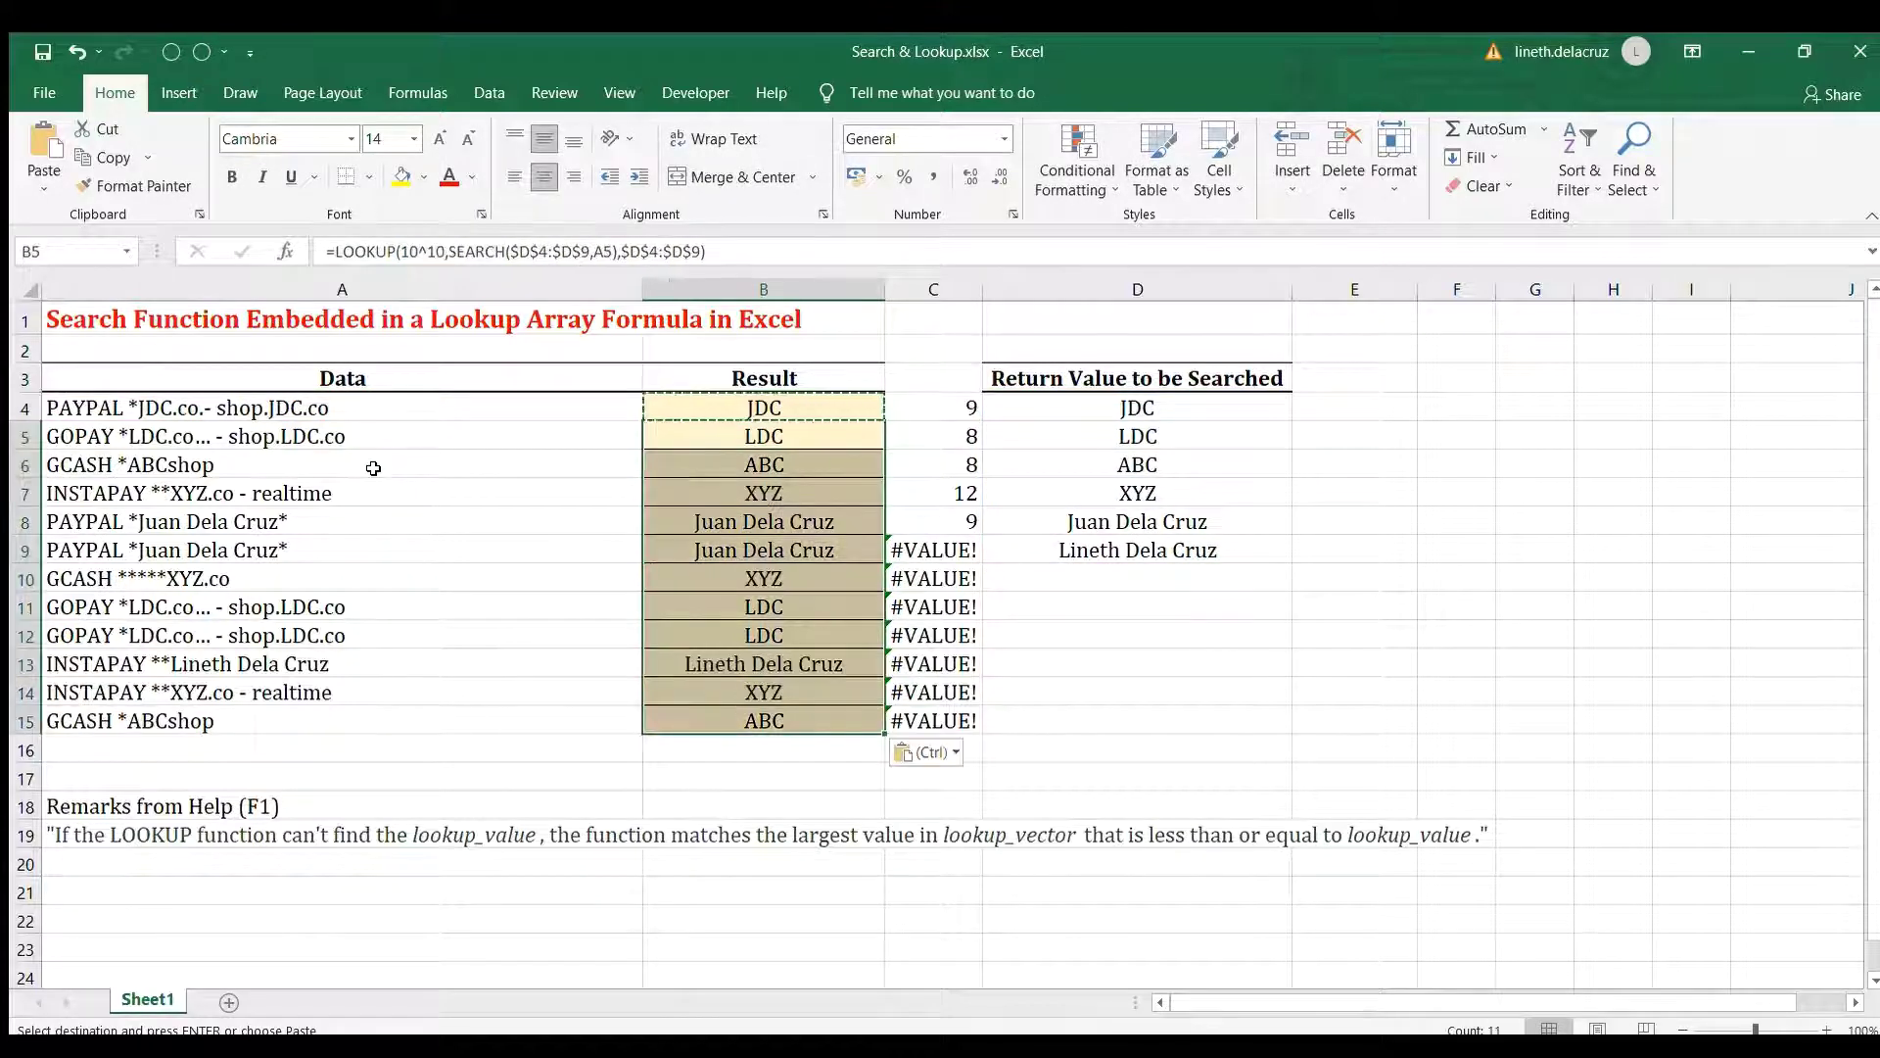
left_click_drag(940, 402, 937, 747)
key("Delete")
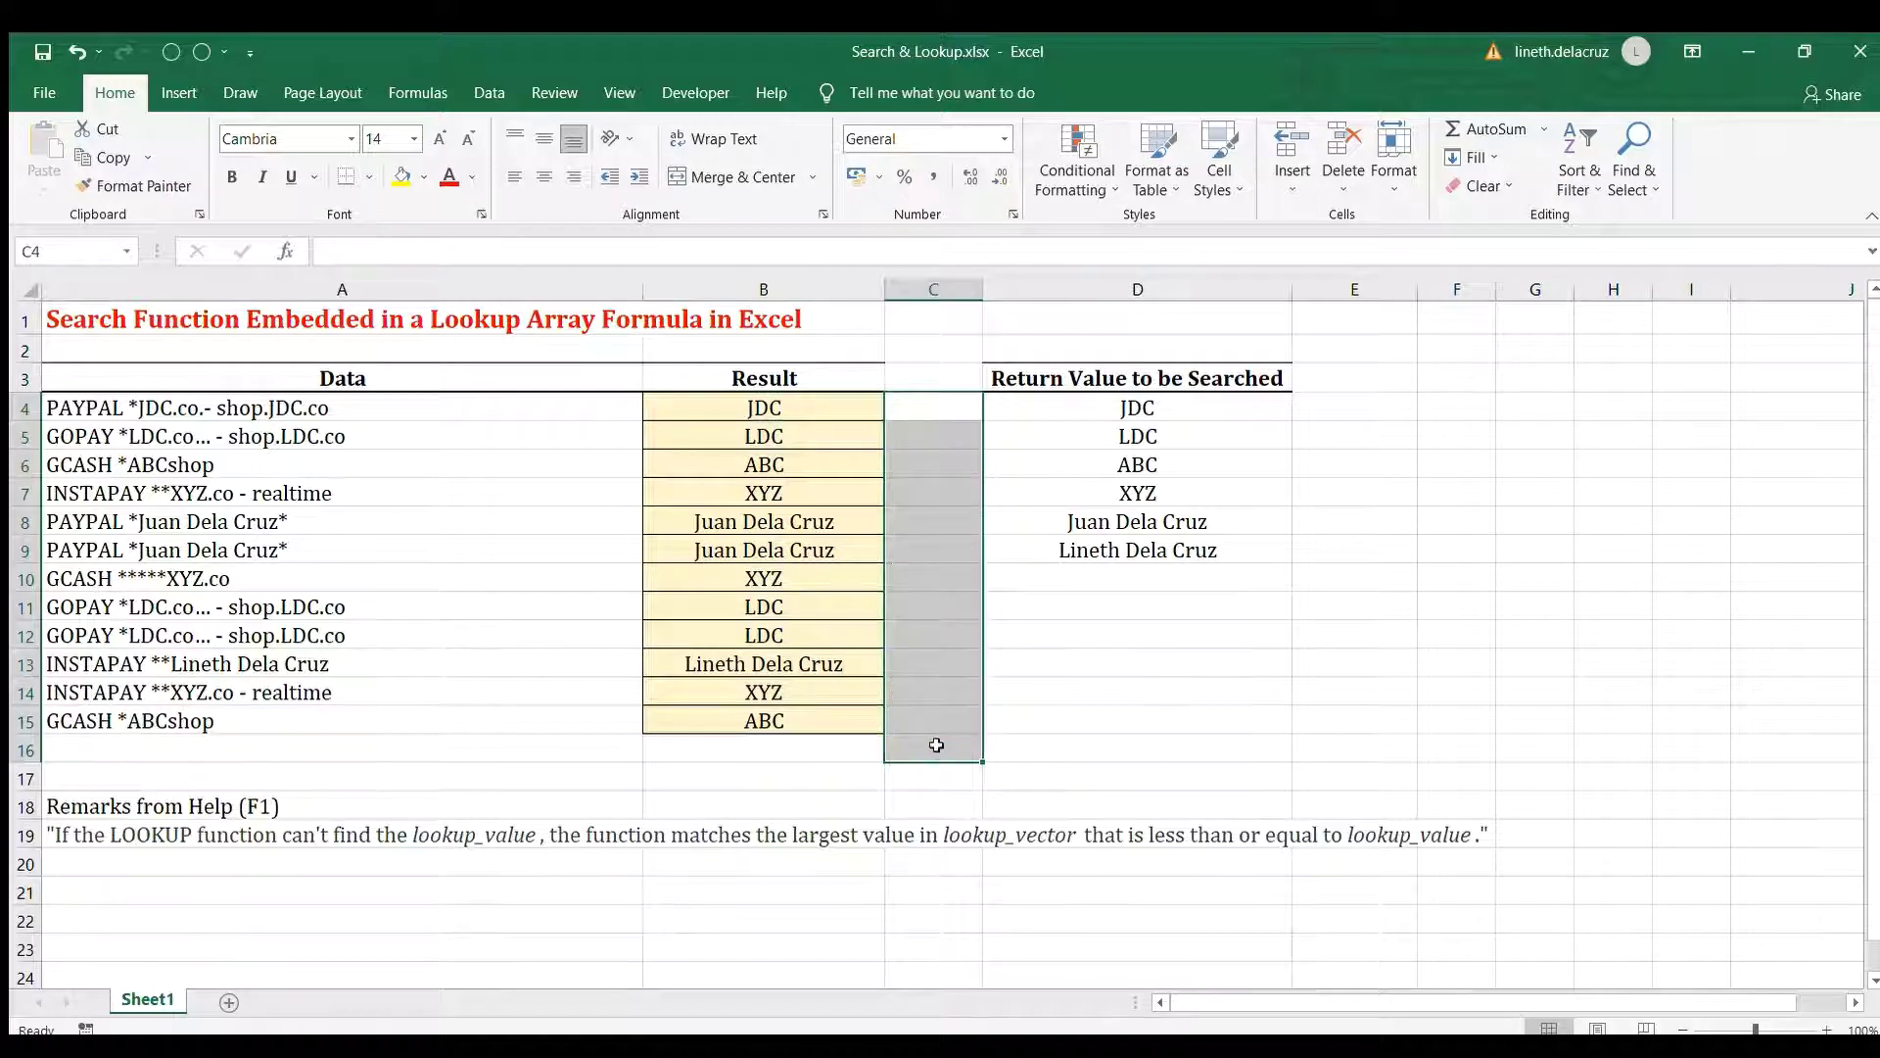